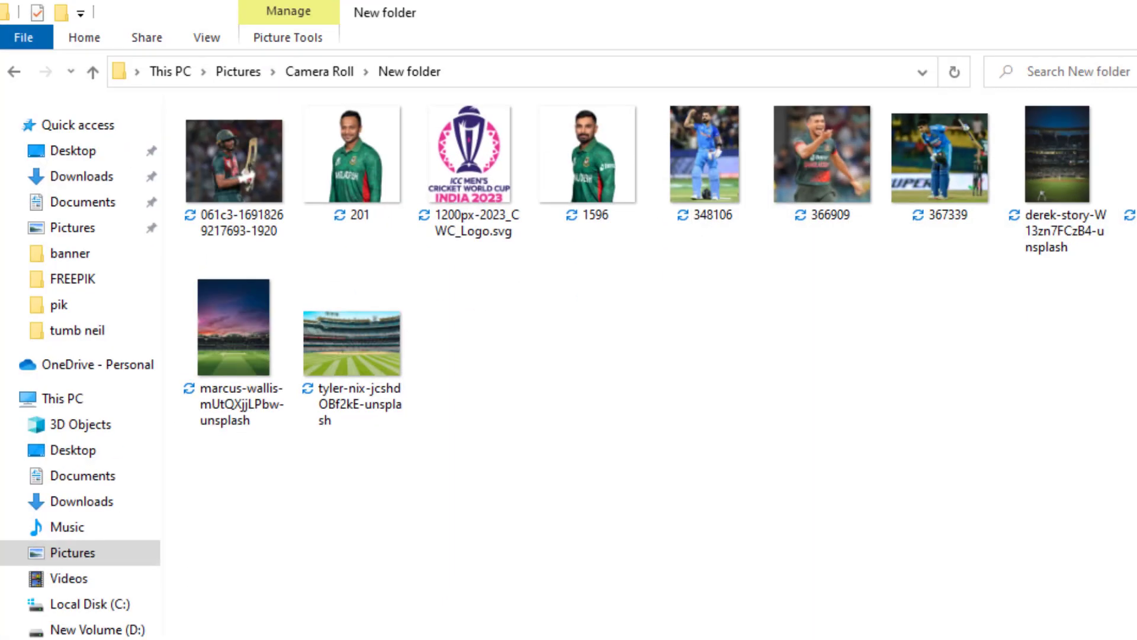
# Step: Drag the marcus-wallis stadium sunset photo from the New folder onto the Photoshop canvas
pyautogui.moveTo(254, 379); pyautogui.dragTo(448, 565)
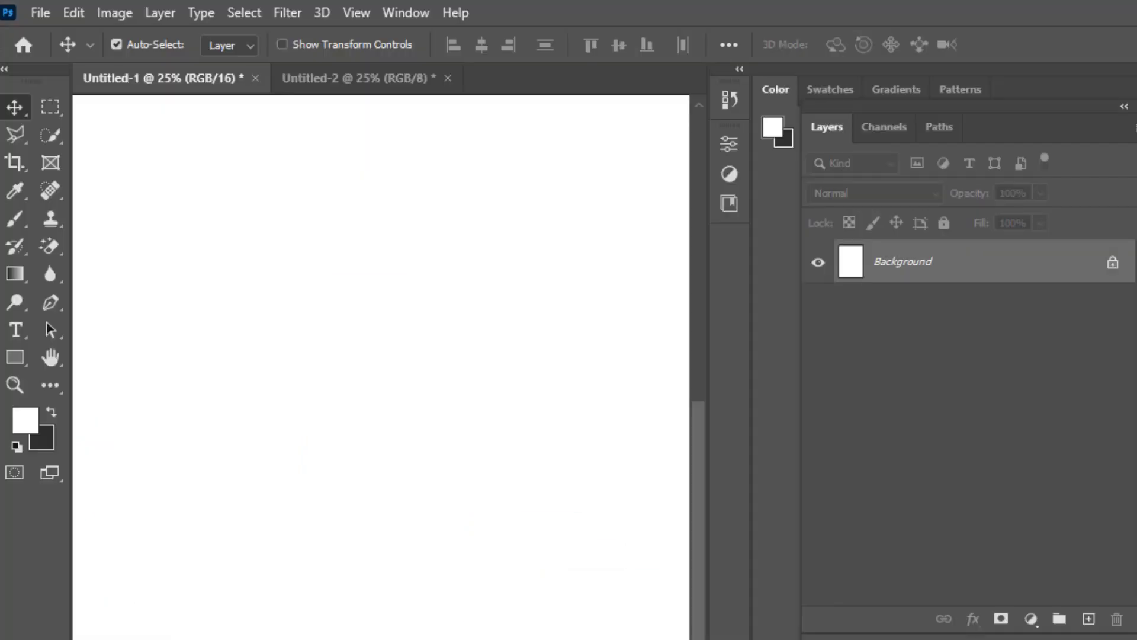
# Step: Scale the placed stadium photo up to 18.31% to span the canvas width and commit it
pyautogui.hotkey('ctrl', '-')
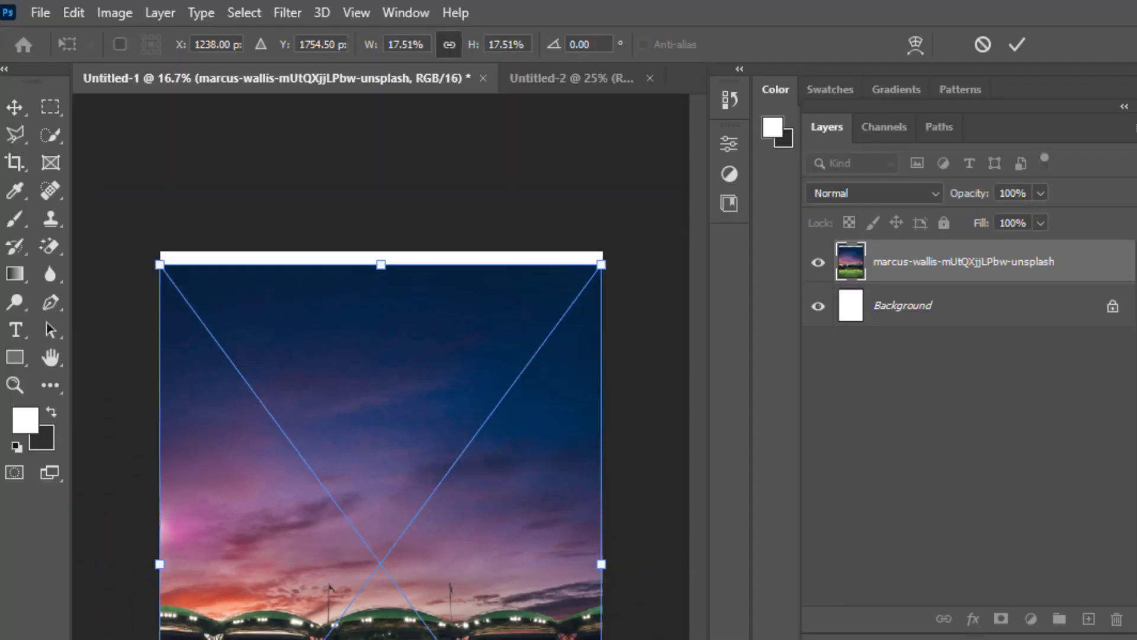
pyautogui.moveTo(381, 261); pyautogui.dragTo(381, 251)
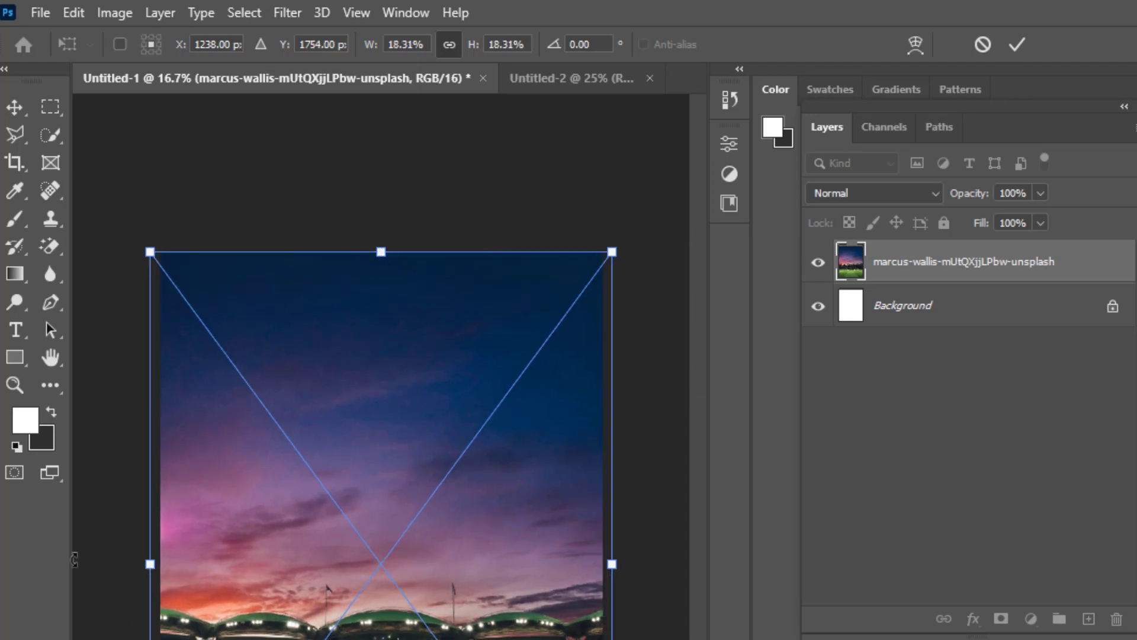
pyautogui.press('Return')
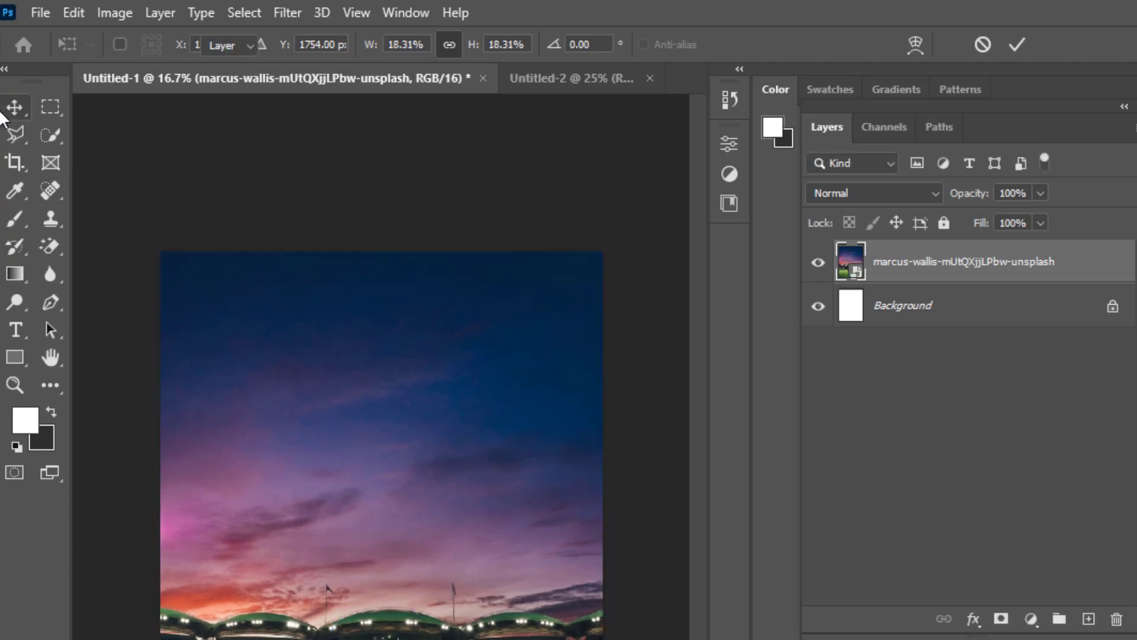
pyautogui.click(271, 204)
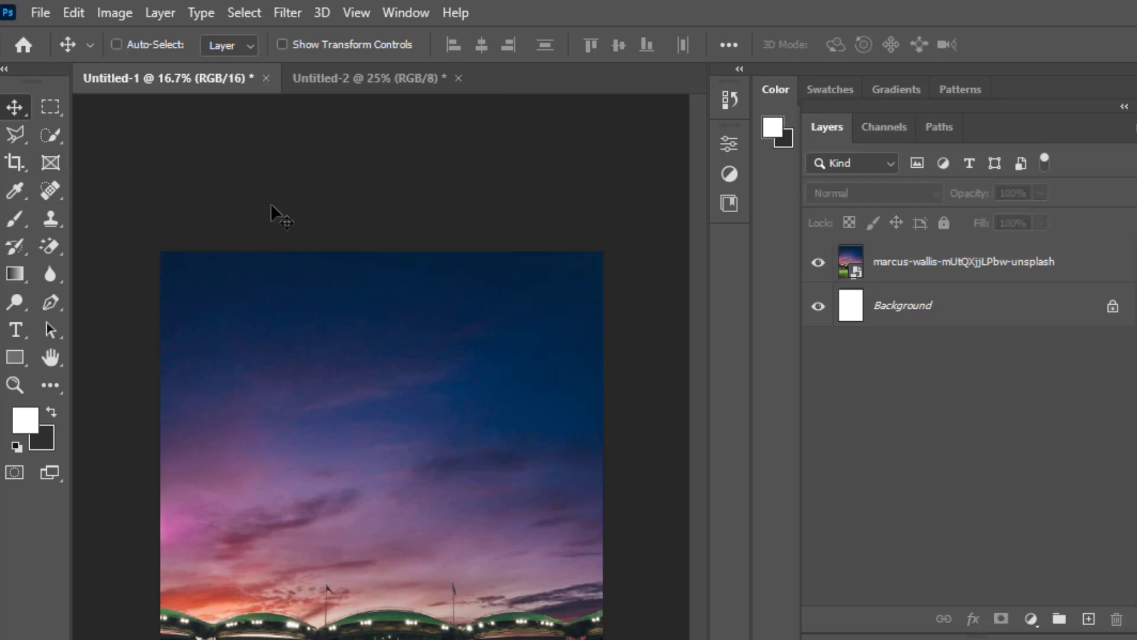
pyautogui.hotkey('ctrl', '+')
pyautogui.scroll(-3, 388, 296)
pyautogui.scroll(-2, 393, 296)
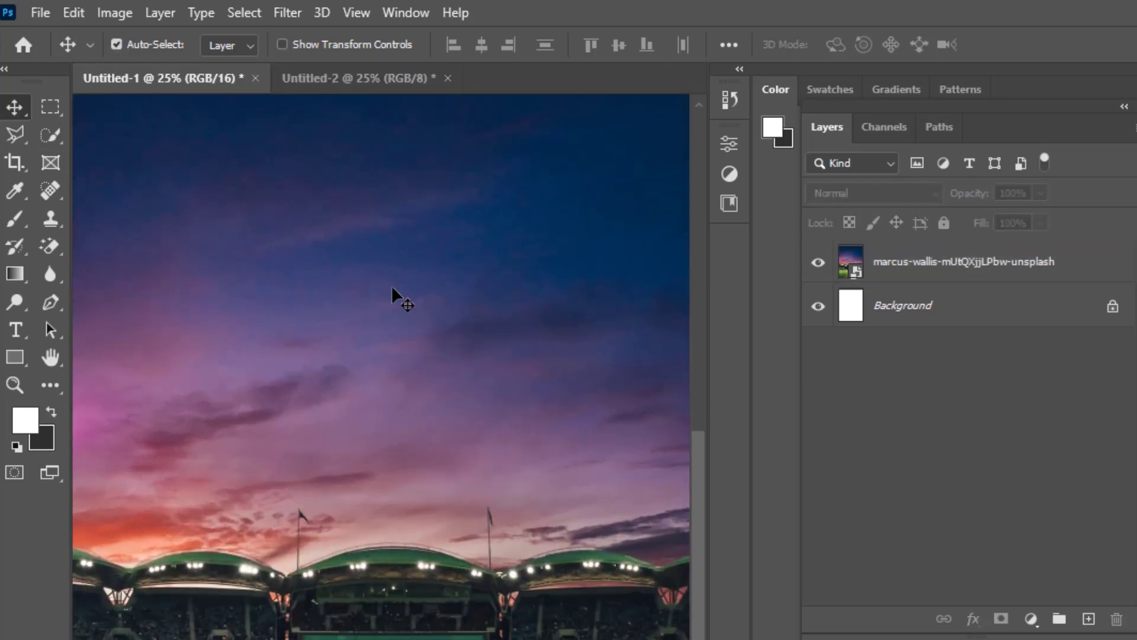
pyautogui.click(906, 263)
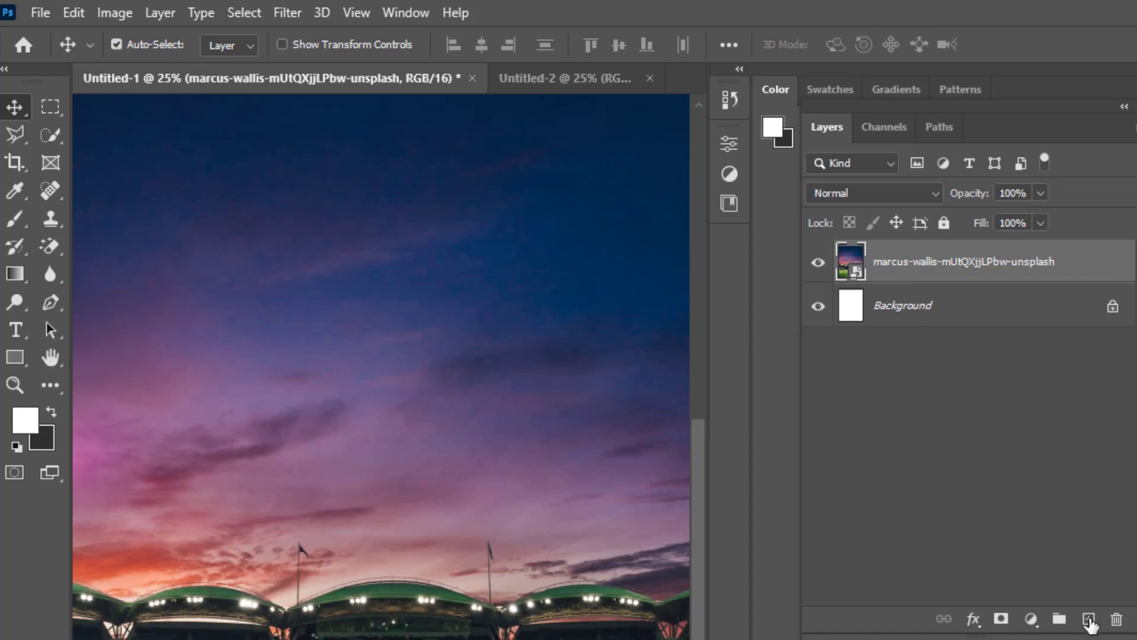
# Step: Add a Black & White adjustment over the stadium photo and an empty Layer 1 above
pyautogui.click(1031, 618)
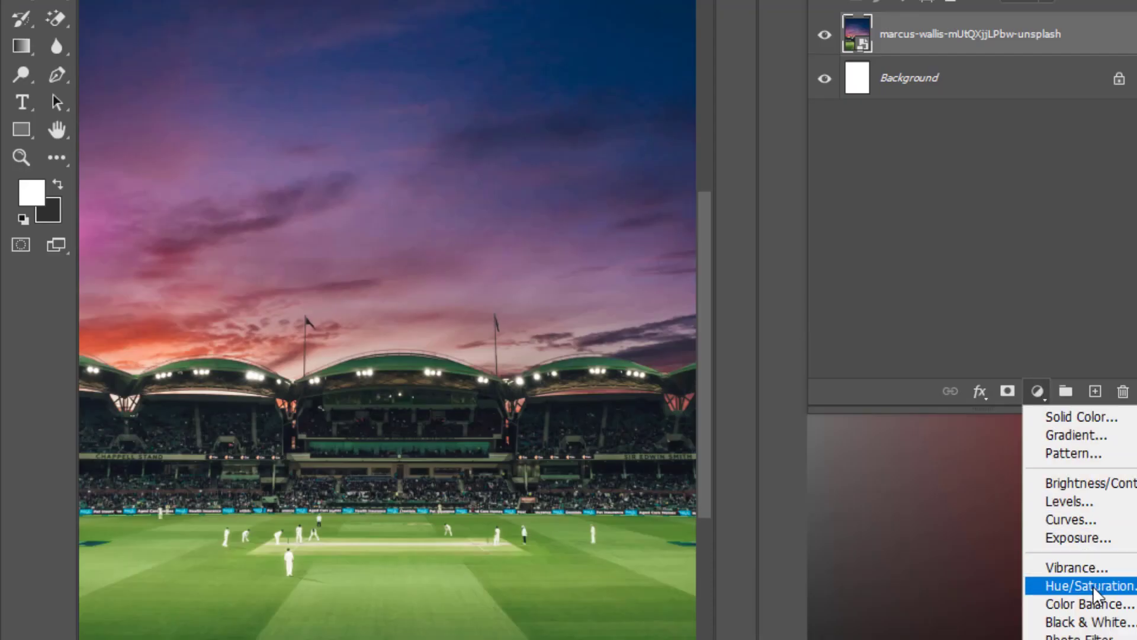
pyautogui.click(1093, 621)
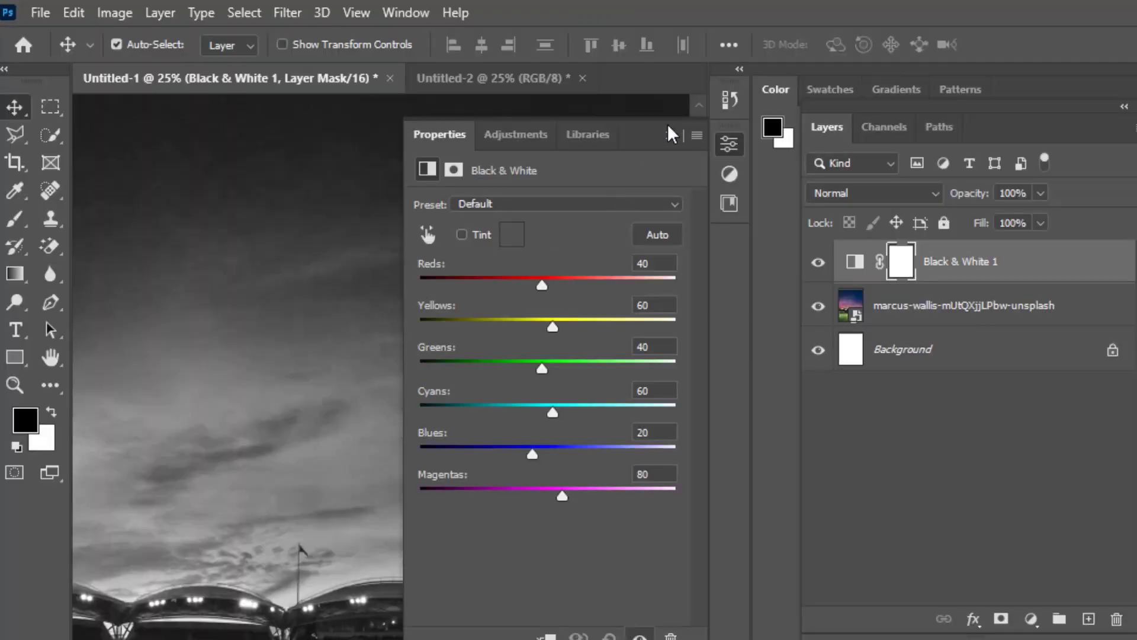
pyautogui.click(672, 136)
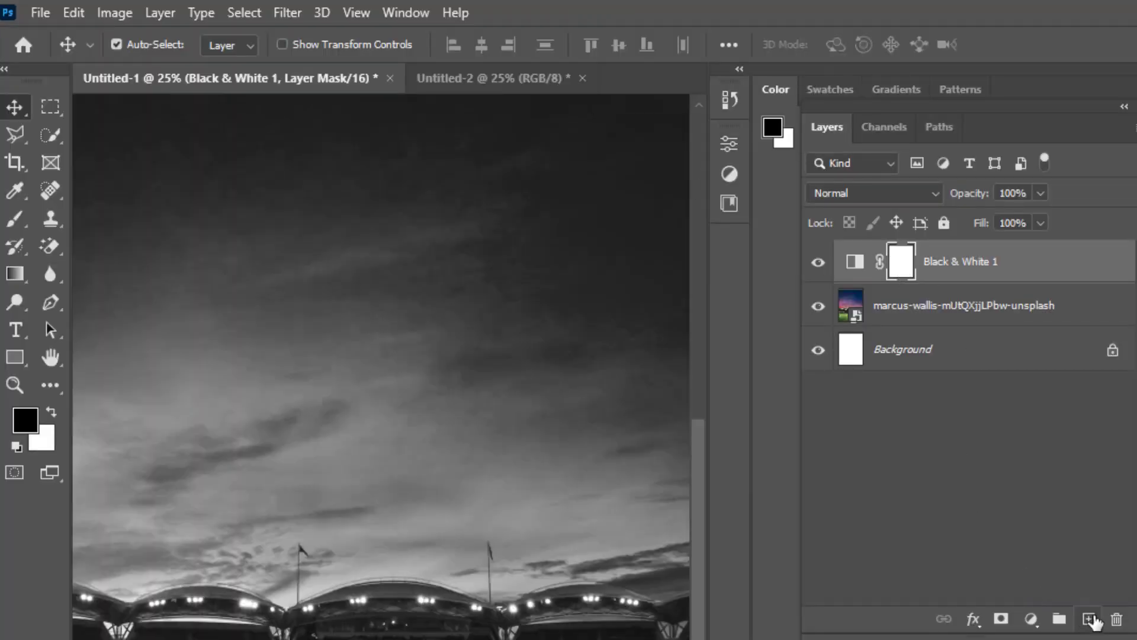
pyautogui.click(1088, 618)
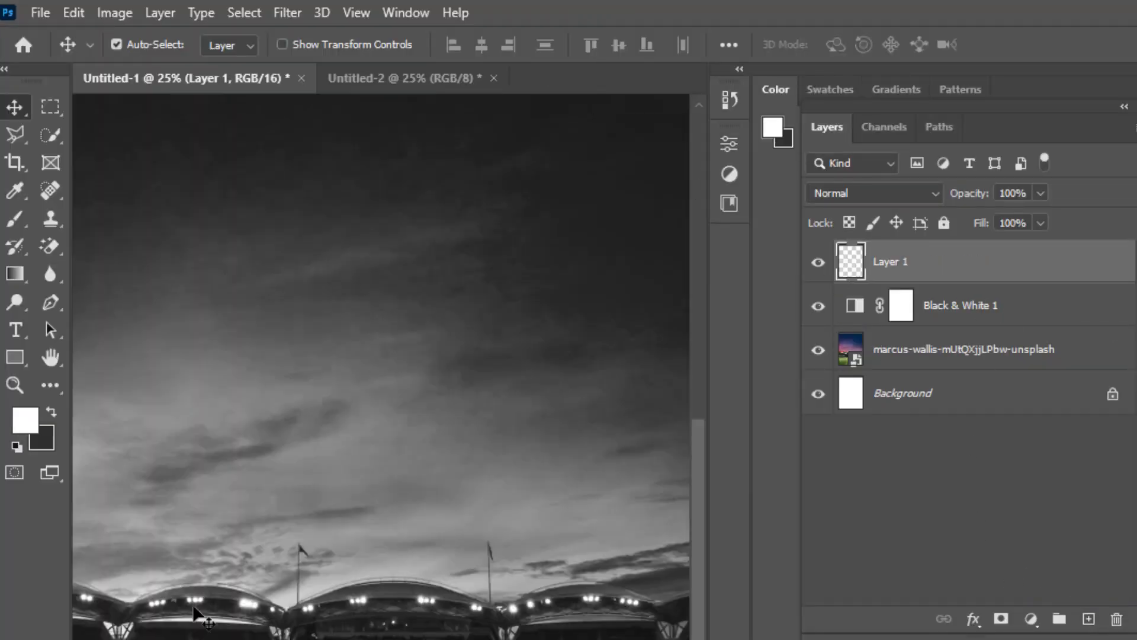
pyautogui.scroll(2, 193, 603)
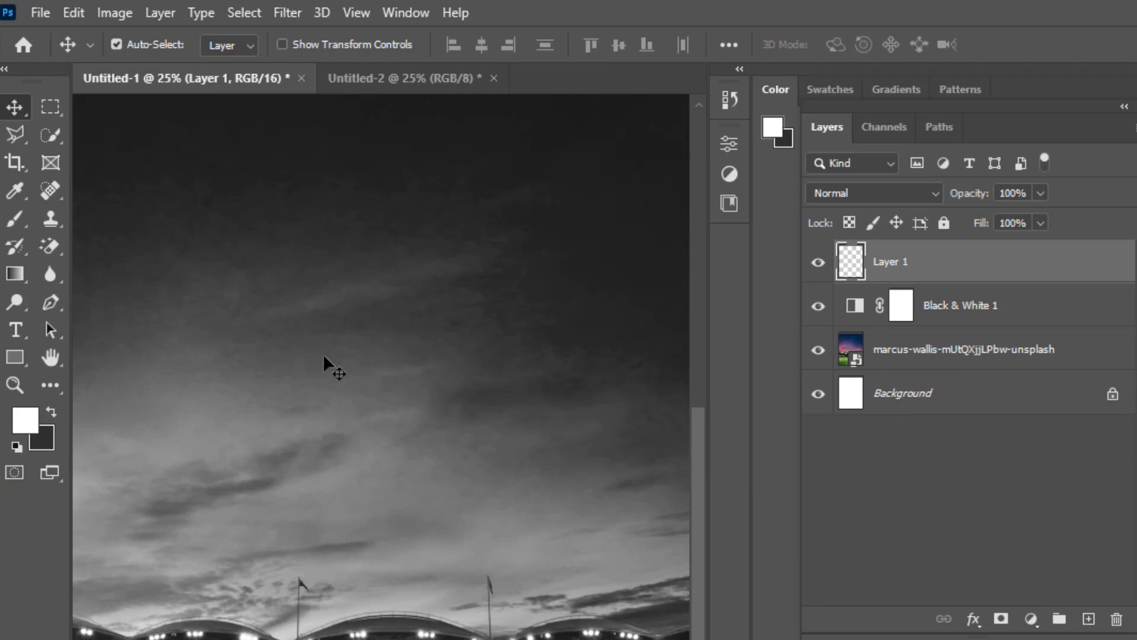
# Step: Fill Layer 1 with the Blues folder's Blue_13 gradient, drawn from bottom to top
pyautogui.click(15, 274)
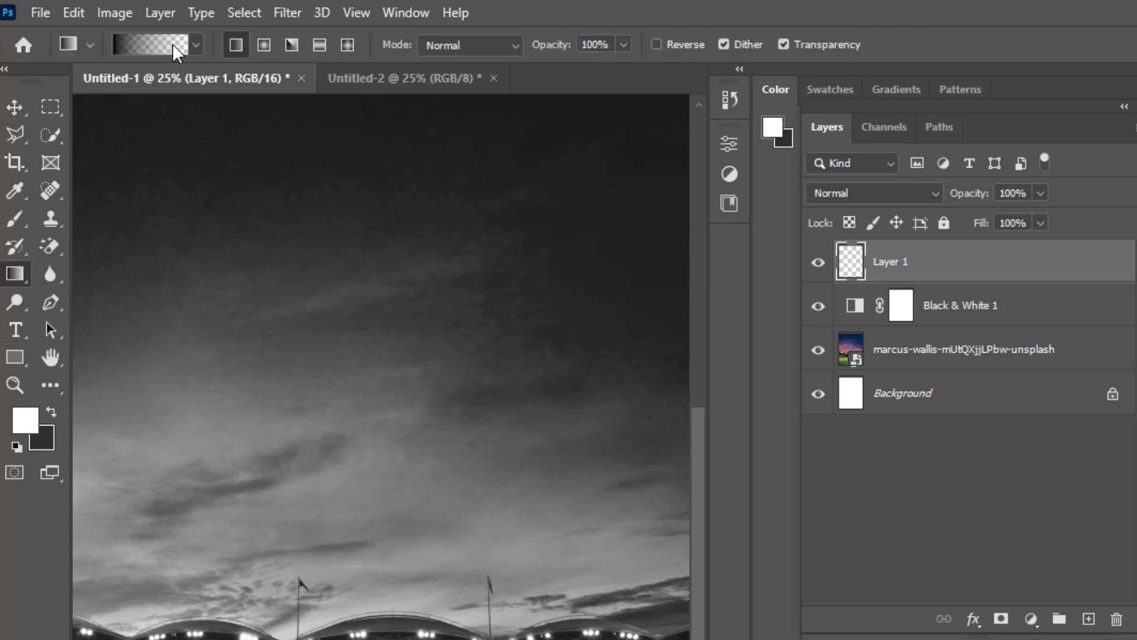
pyautogui.click(187, 52)
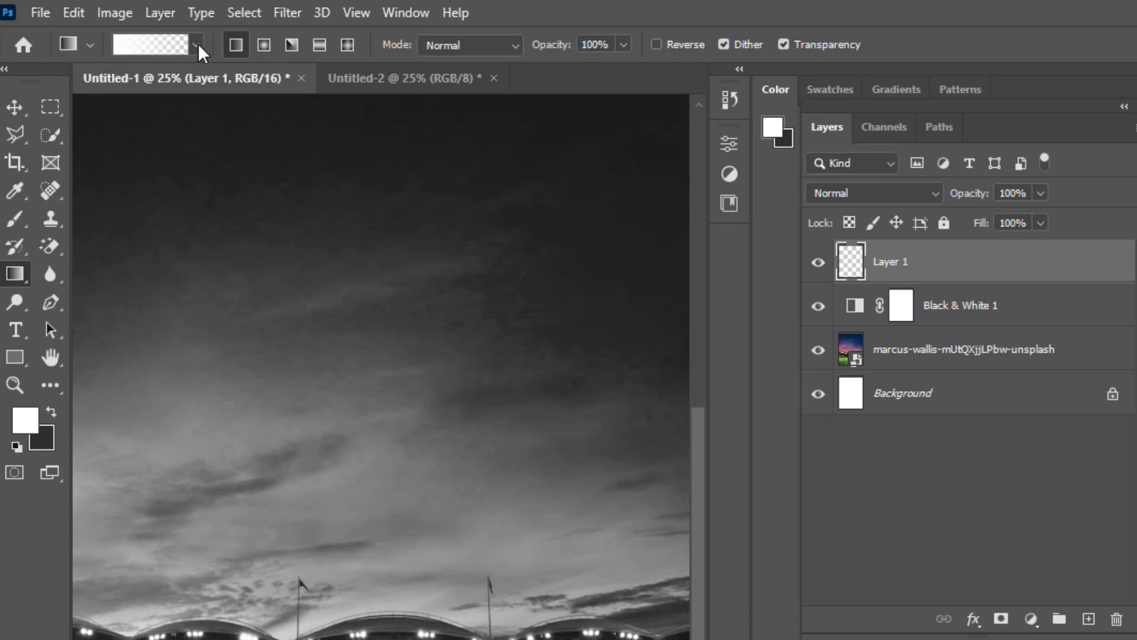
pyautogui.click(198, 44)
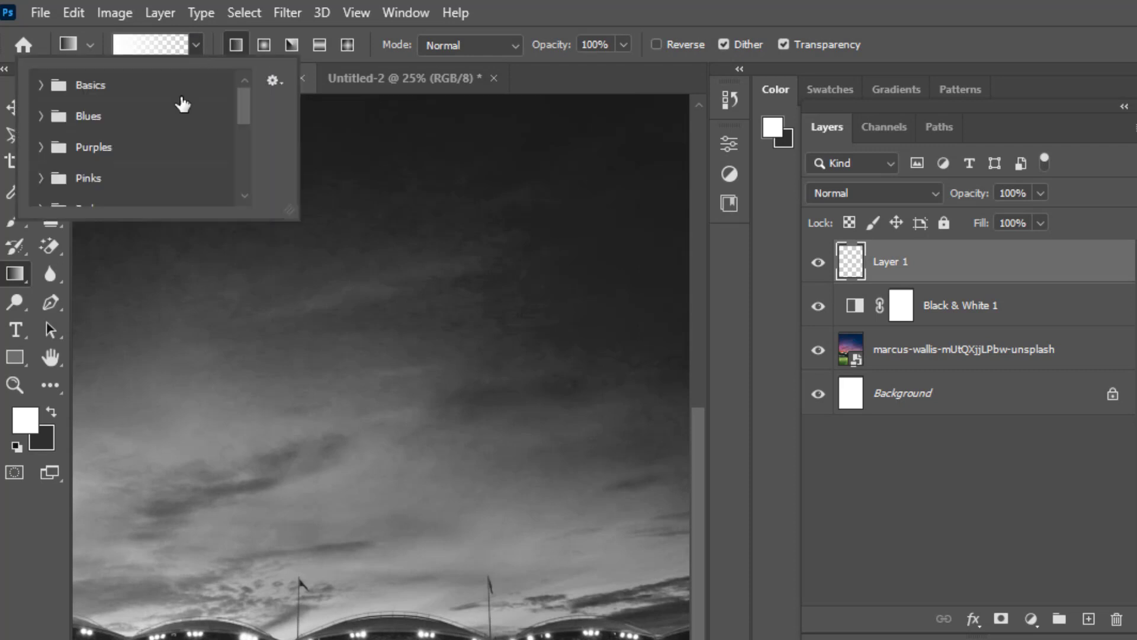
pyautogui.click(40, 118)
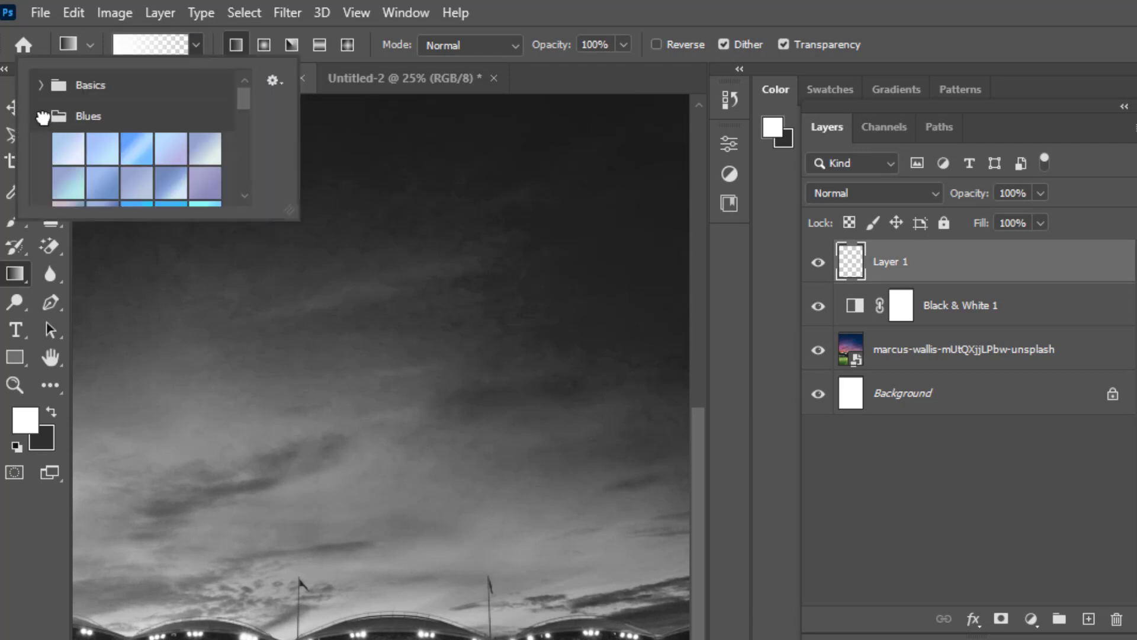
pyautogui.scroll(-2, 147, 175)
pyautogui.scroll(-2, 157, 184)
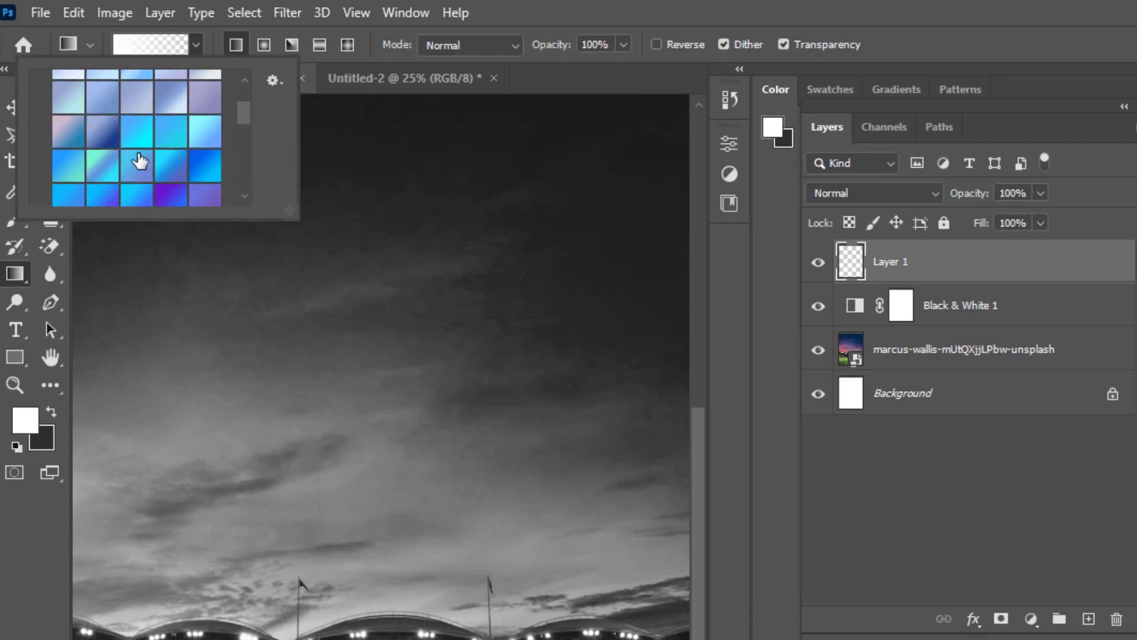
pyautogui.doubleClick(133, 133)
pyautogui.click(156, 53)
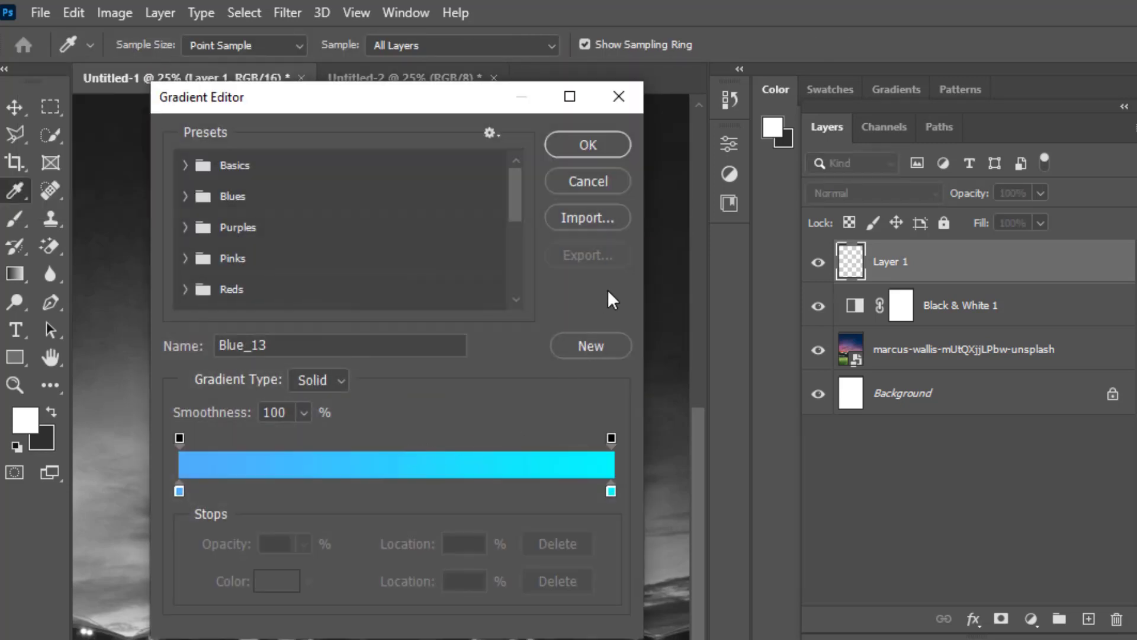
pyautogui.click(616, 155)
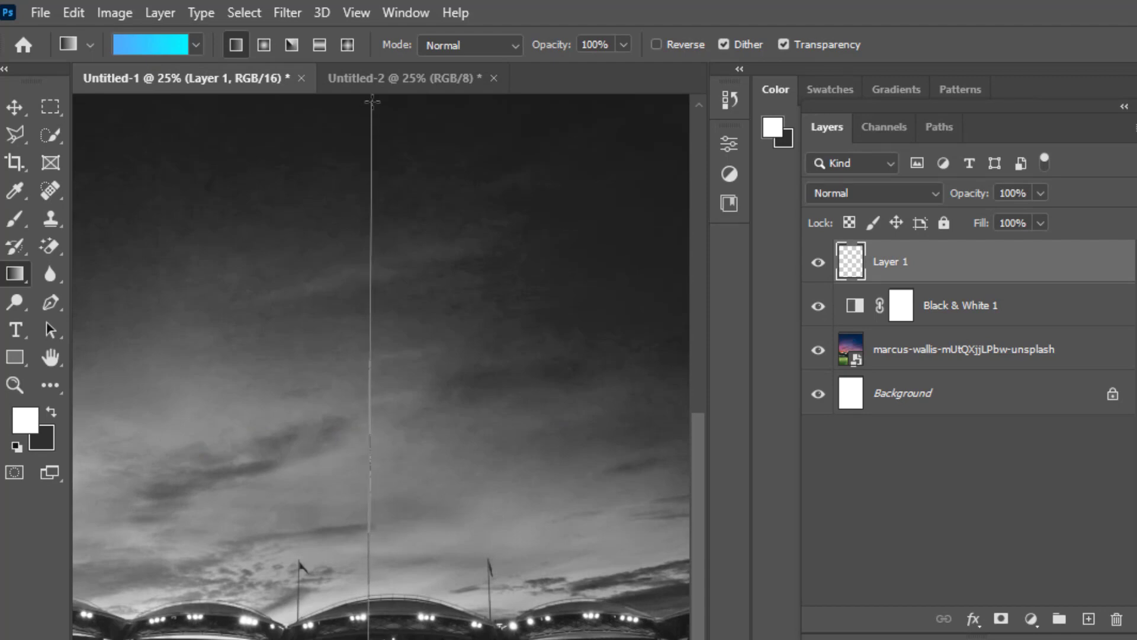
pyautogui.moveTo(371, 616); pyautogui.dragTo(373, 101)
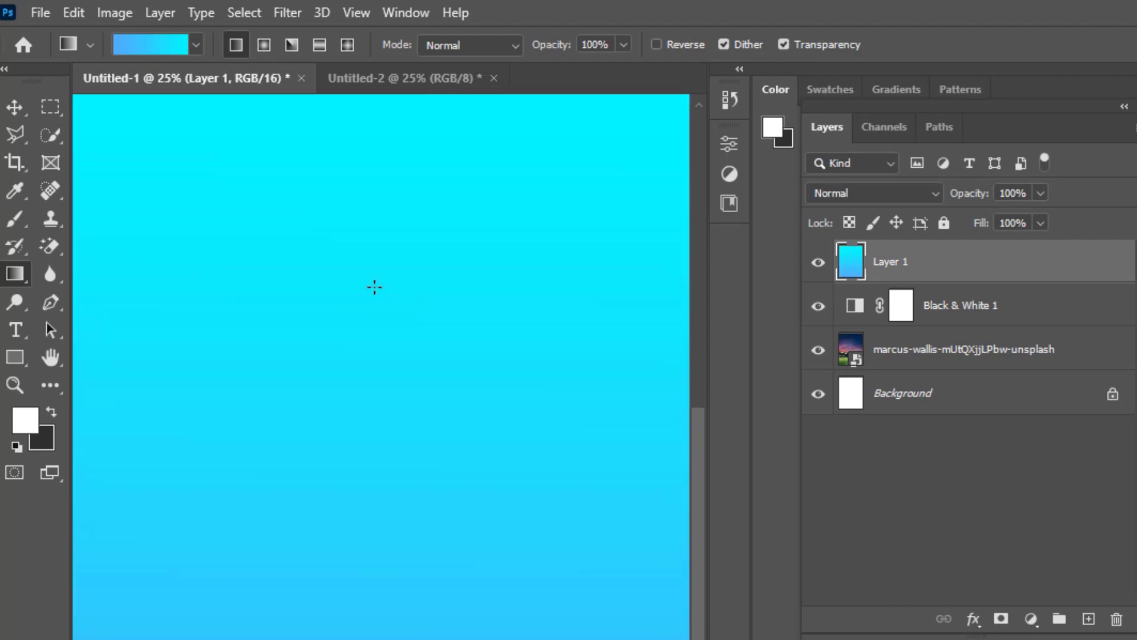
pyautogui.scroll(1, 375, 287)
# Step: Set Layer 1's gradient to Screen blend mode at 50% opacity
pyautogui.click(17, 106)
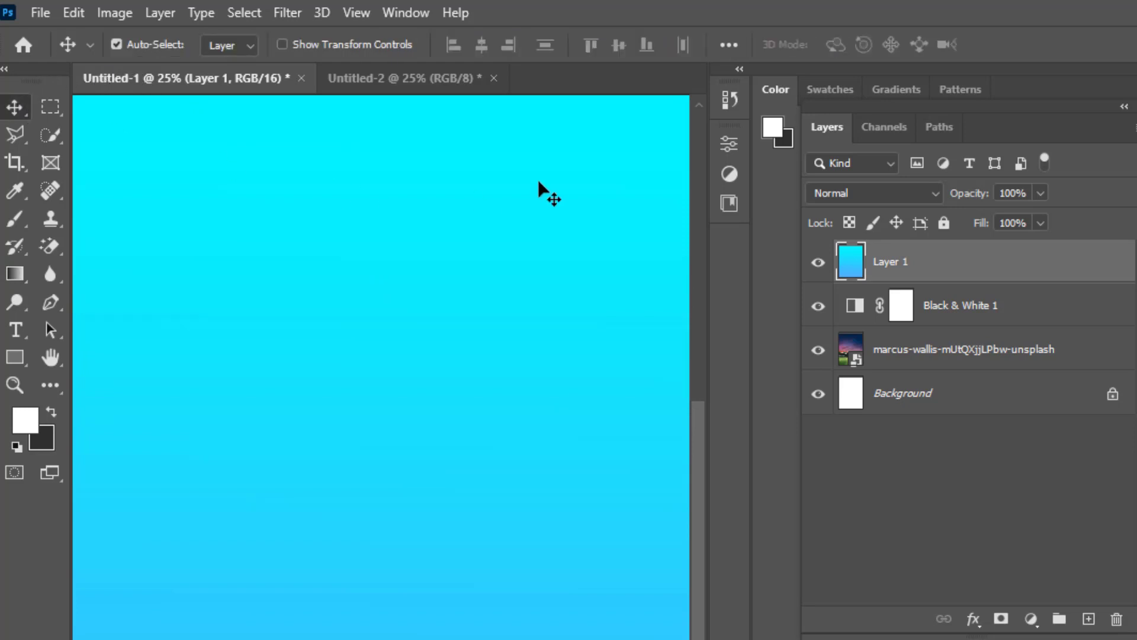
pyautogui.click(842, 187)
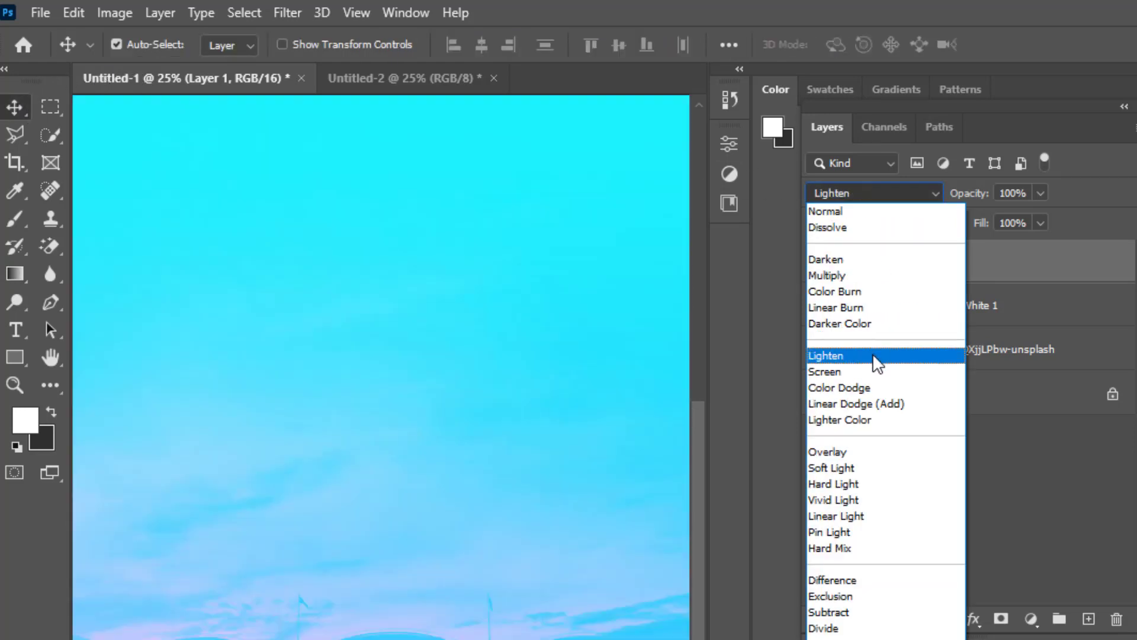
pyautogui.click(865, 372)
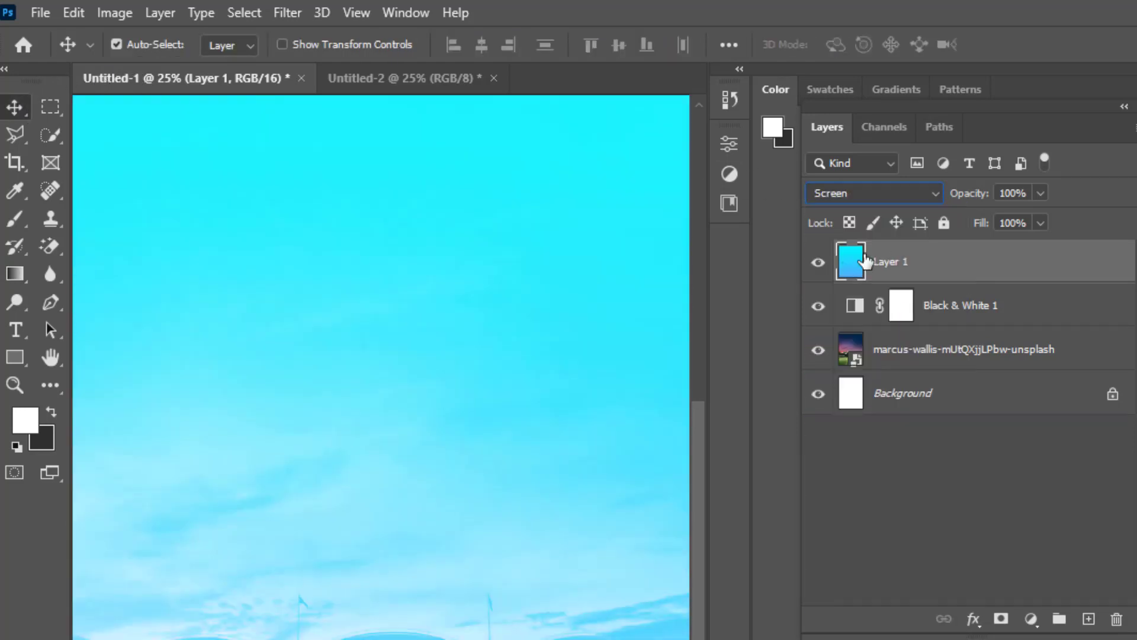
pyautogui.click(1040, 193)
pyautogui.click(992, 216)
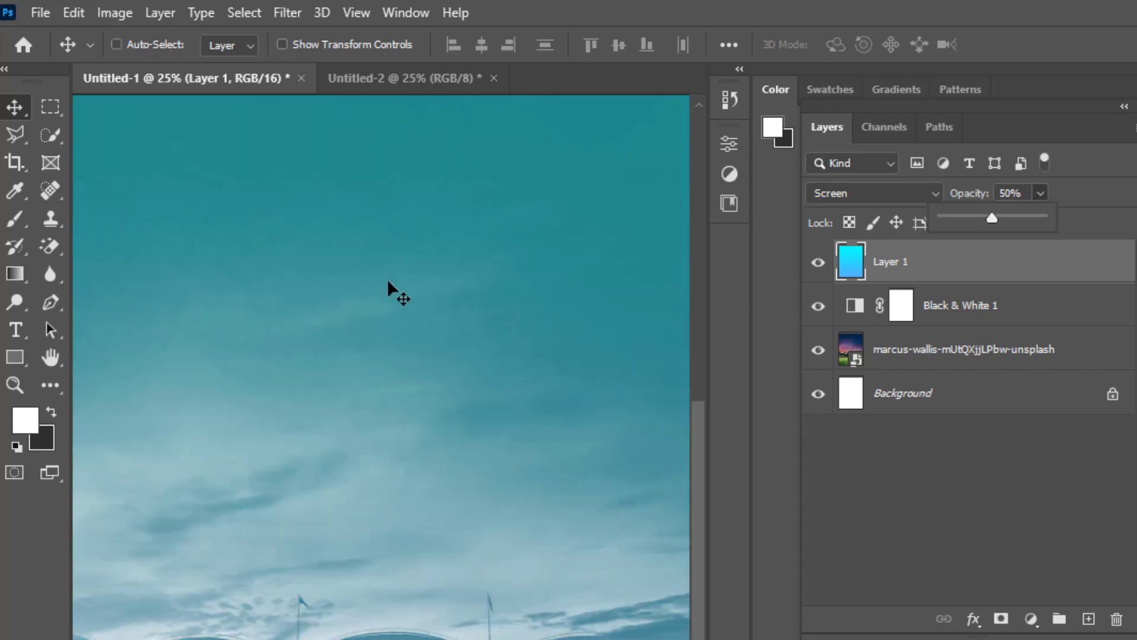
pyautogui.hotkey('ctrl', '-')
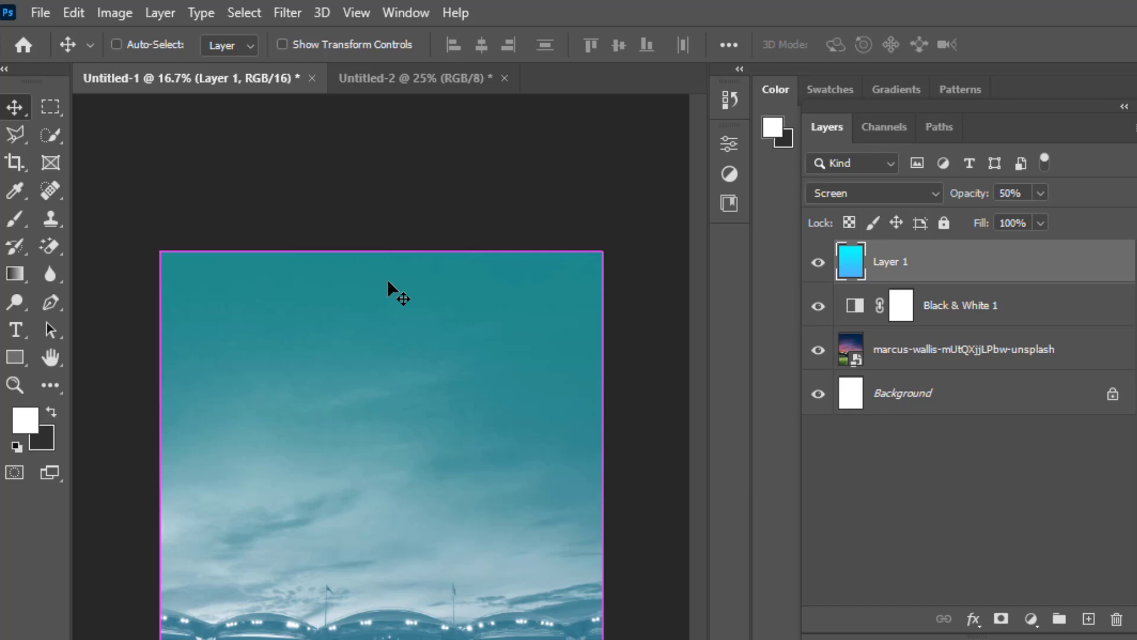
pyautogui.hotkey('ctrl', '+')
pyautogui.hotkey('ctrl', '-')
pyautogui.hotkey('ctrl', '+')
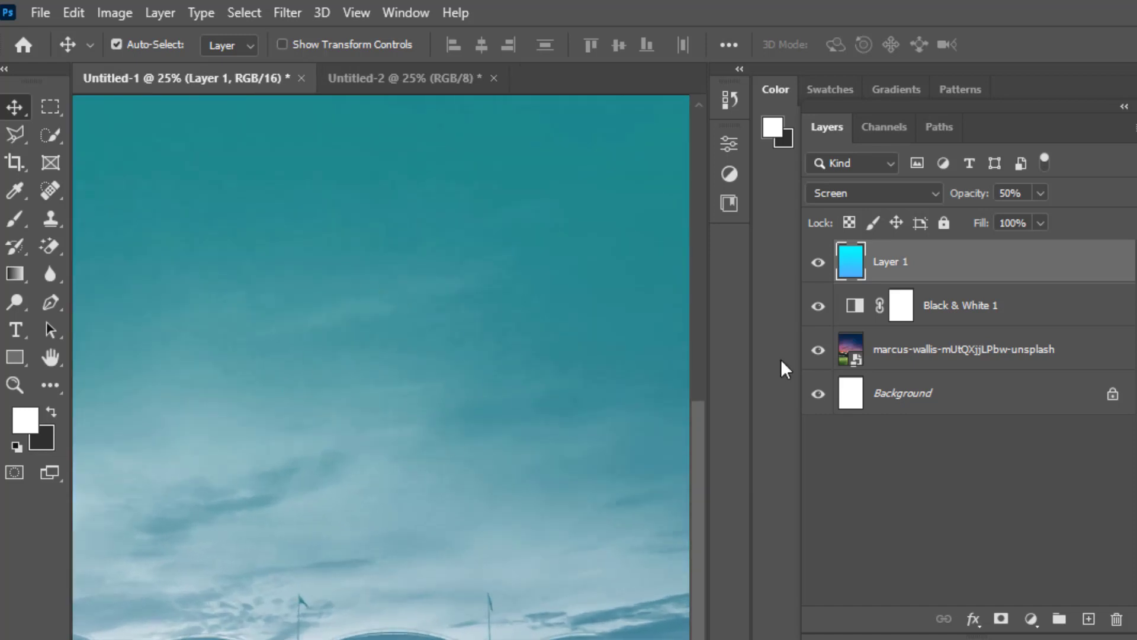
# Step: Add Layer 2 and choose the Basics Foreground to Transparent gradient preset
pyautogui.click(1088, 618)
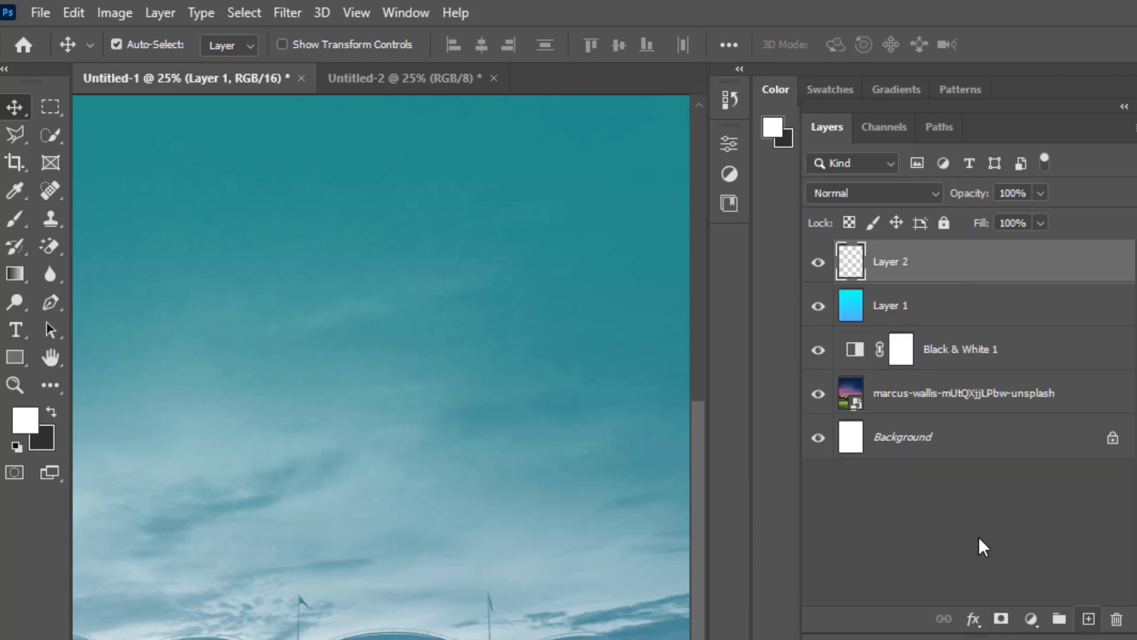
pyautogui.click(20, 271)
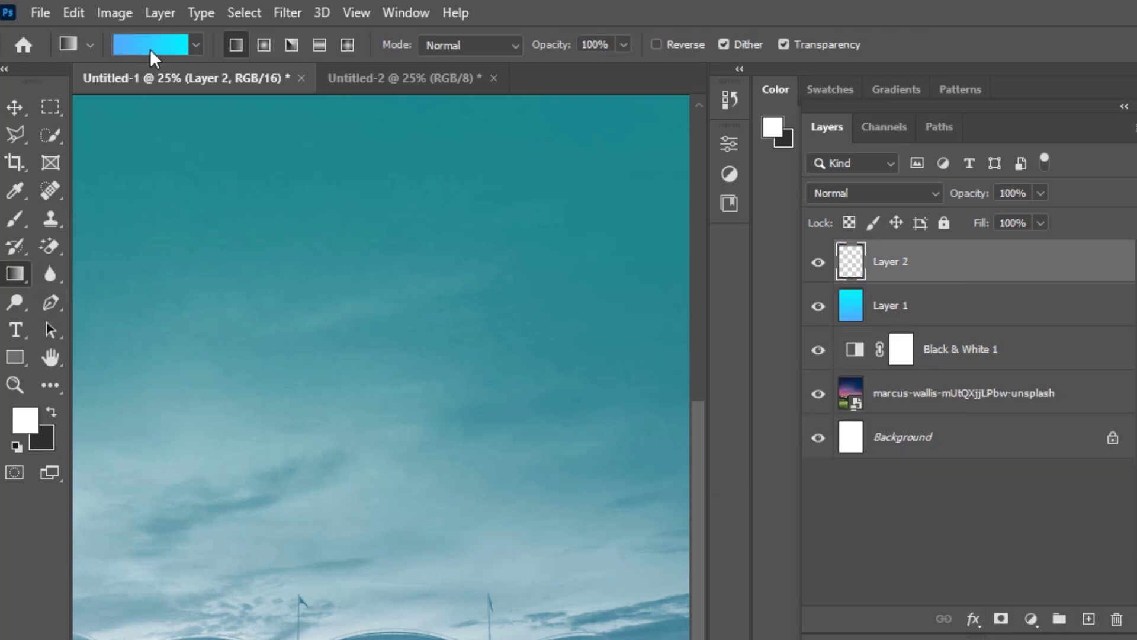
pyautogui.click(122, 44)
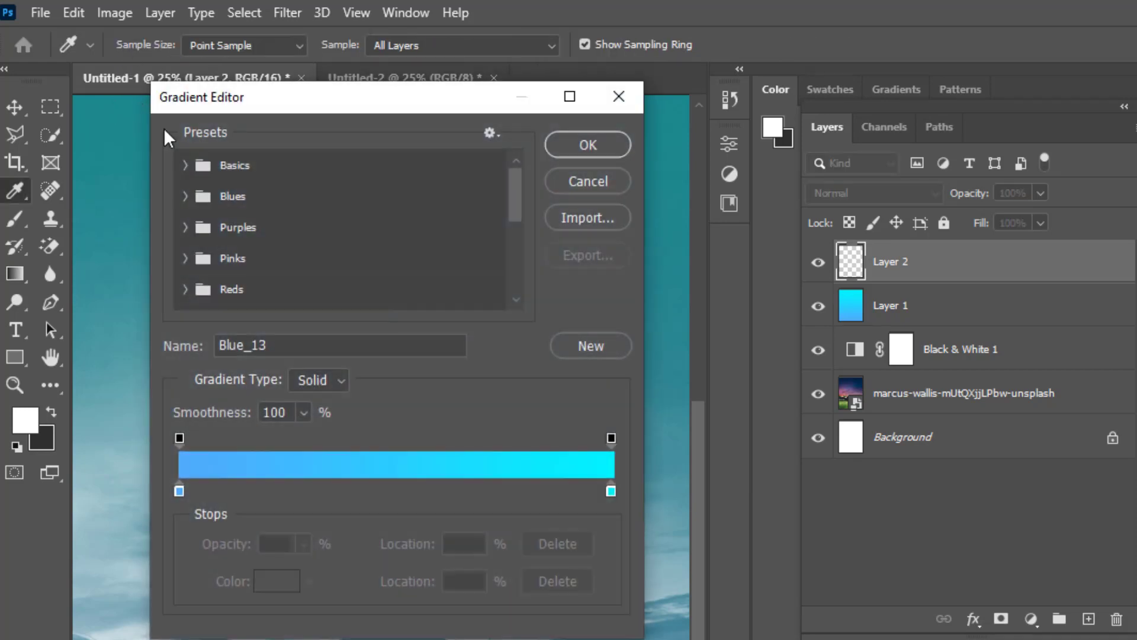
pyautogui.click(183, 166)
pyautogui.click(247, 198)
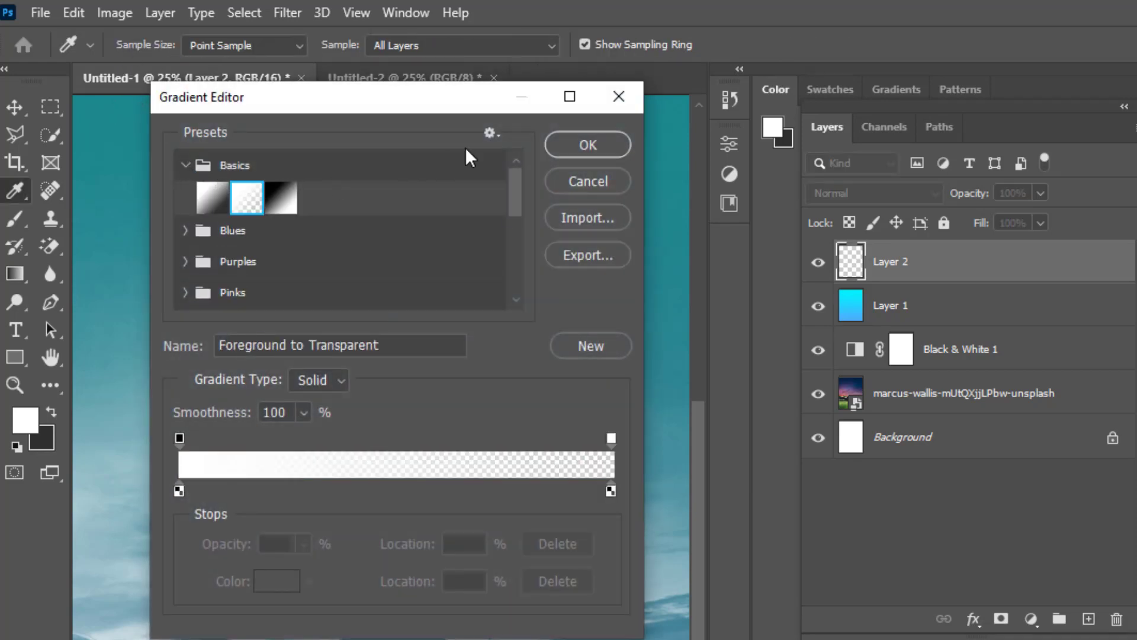
pyautogui.click(577, 137)
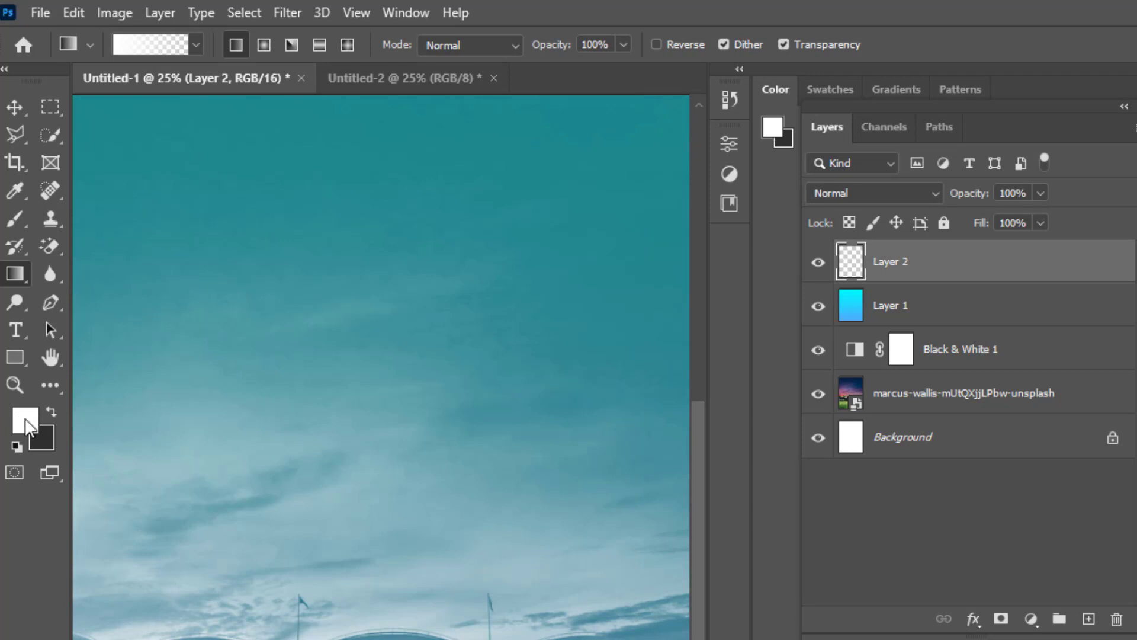
# Step: Set the foreground colour to sky blue and fade it up from the poster bottom
pyautogui.click(26, 425)
pyautogui.moveTo(465, 376); pyautogui.dragTo(472, 439)
pyautogui.moveTo(419, 325); pyautogui.dragTo(439, 307)
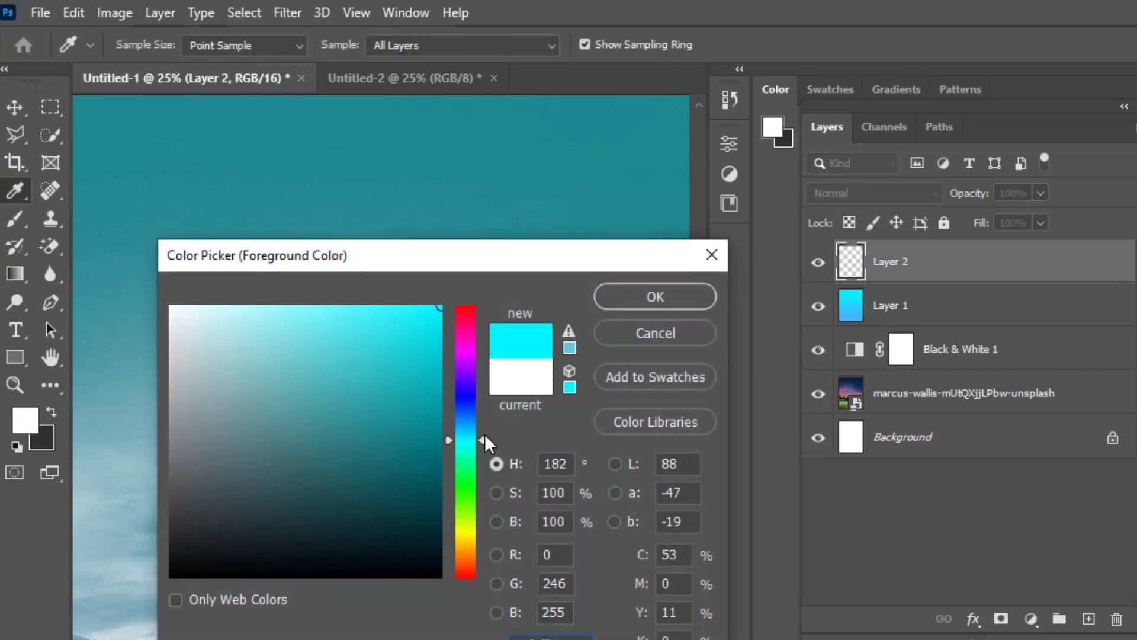
pyautogui.moveTo(484, 439); pyautogui.dragTo(483, 431)
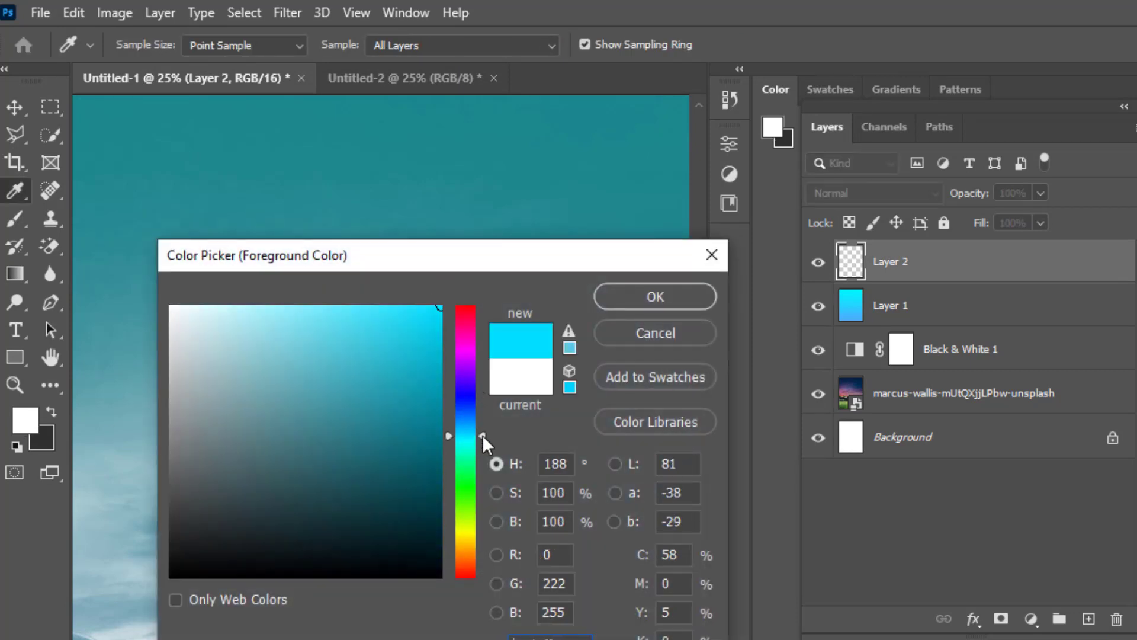
pyautogui.click(605, 307)
pyautogui.press('g')
pyautogui.moveTo(343, 636); pyautogui.dragTo(342, 415)
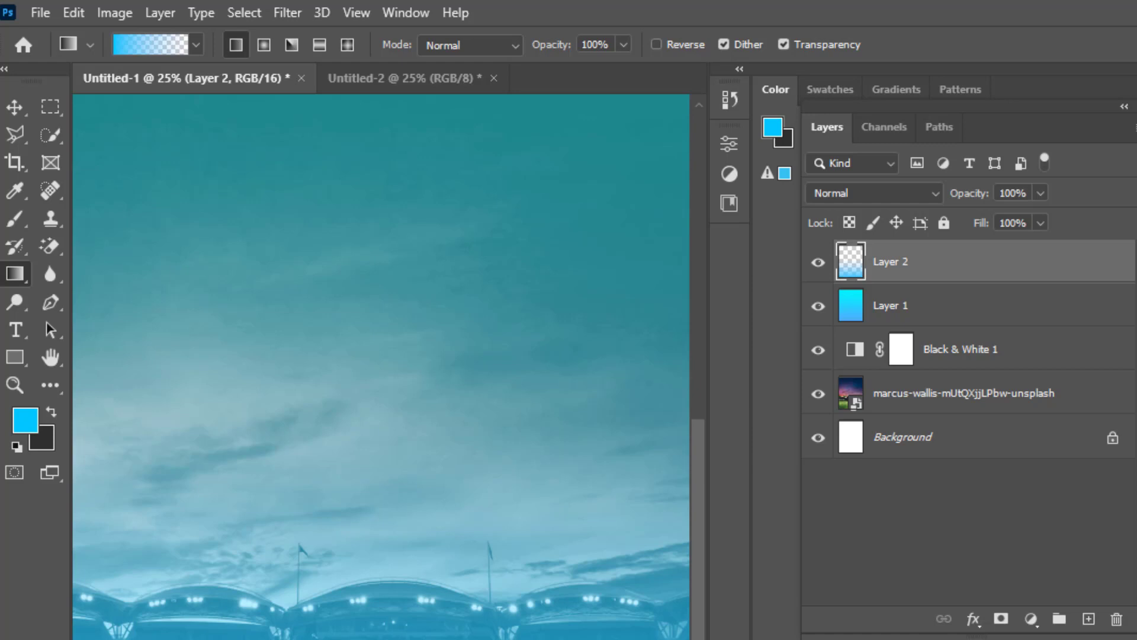
# Step: Draw another sky-blue gradient from the bottom to brighten the lower backdrop, then add Layer 3
pyautogui.hotkey('ctrl', '-')
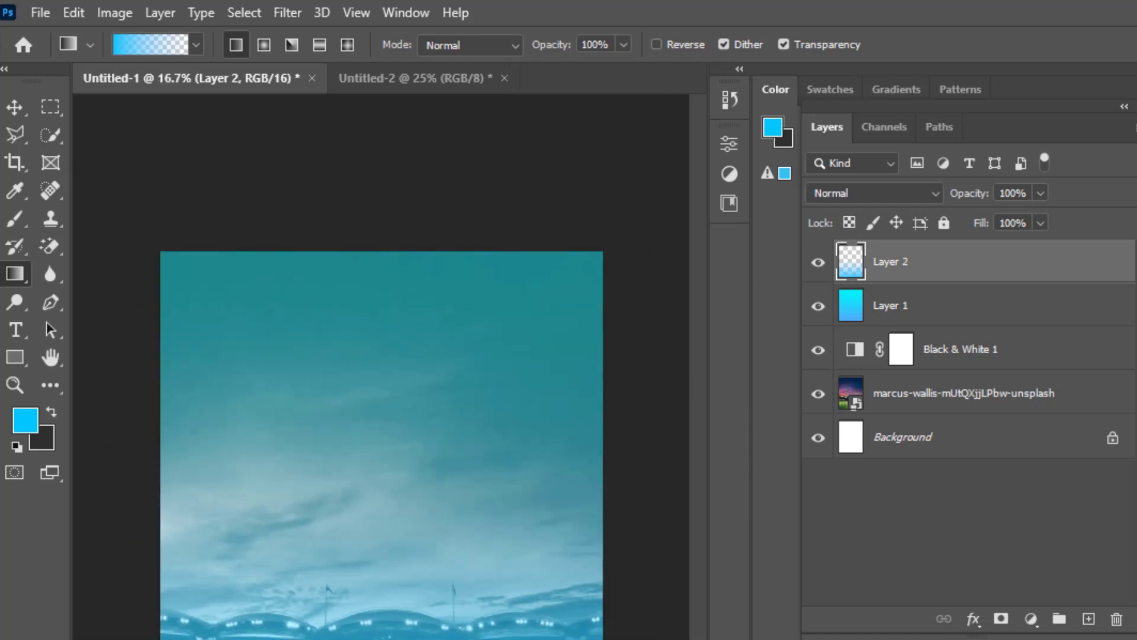
pyautogui.hotkey('ctrl', '+')
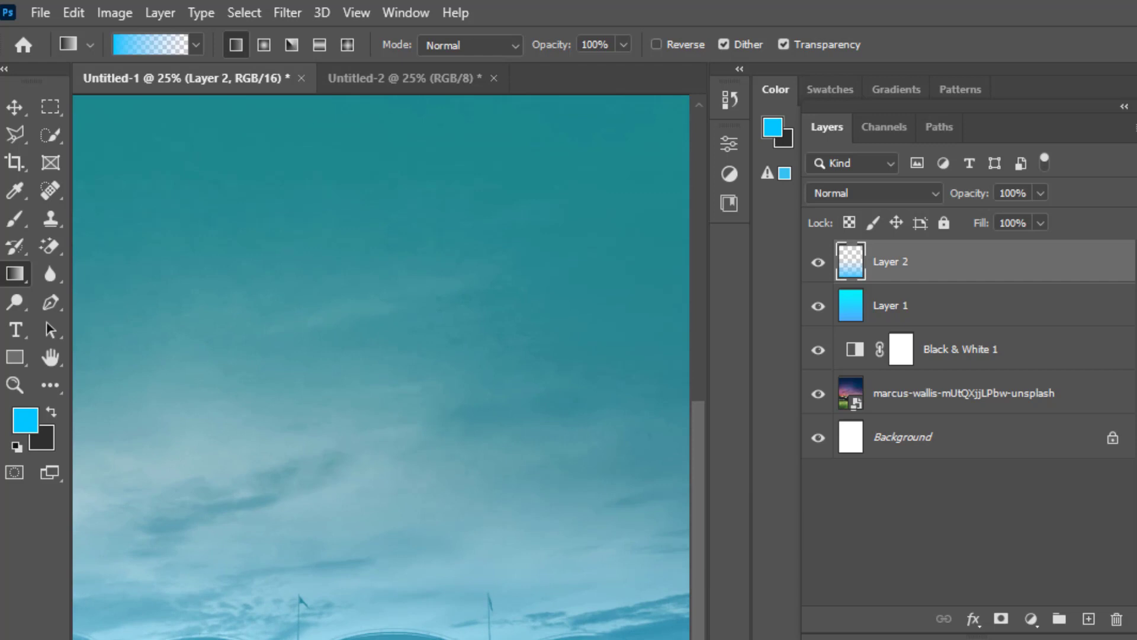
pyautogui.scroll(-2, 381, 366)
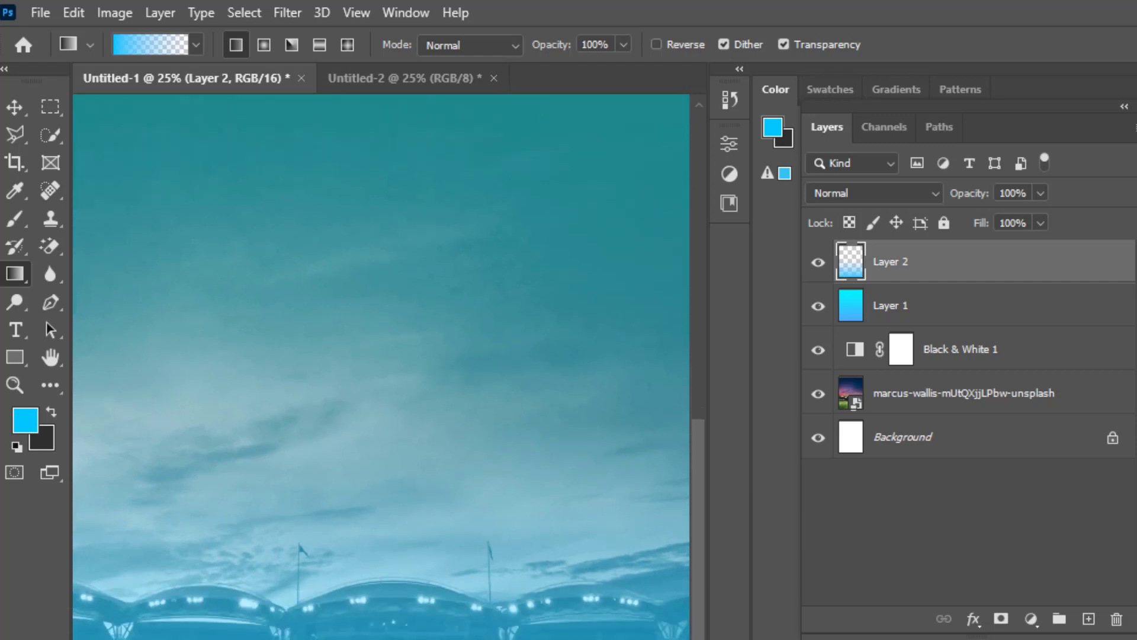
pyautogui.moveTo(398, 637); pyautogui.dragTo(395, 302)
pyautogui.moveTo(396, 263); pyautogui.dragTo(396, 263)
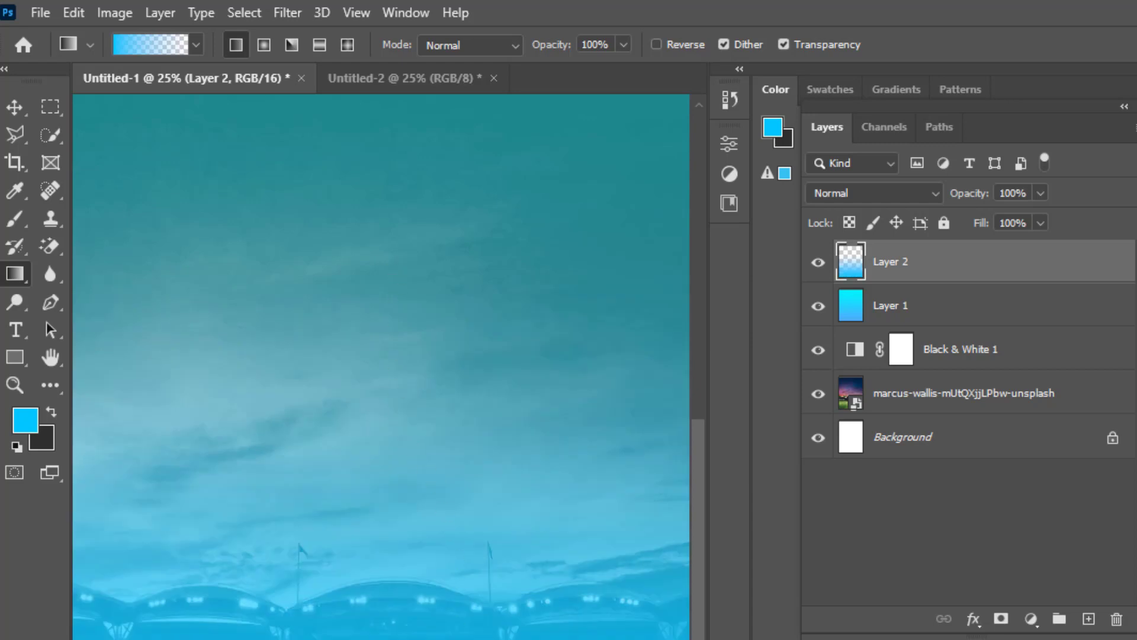
pyautogui.hotkey('ctrl', '-')
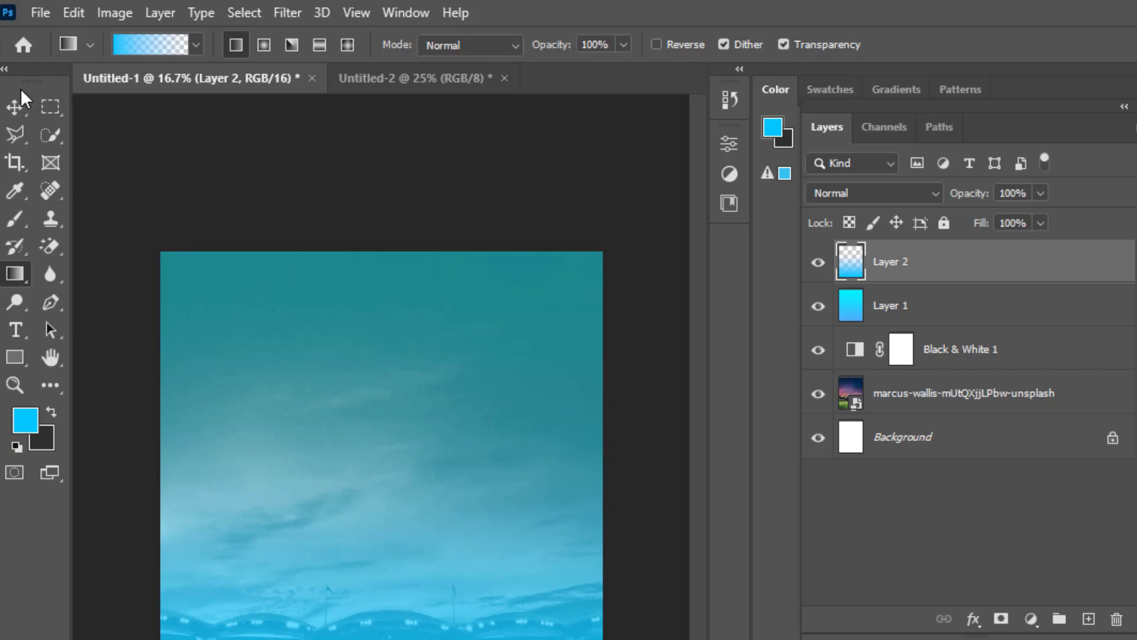
pyautogui.click(19, 107)
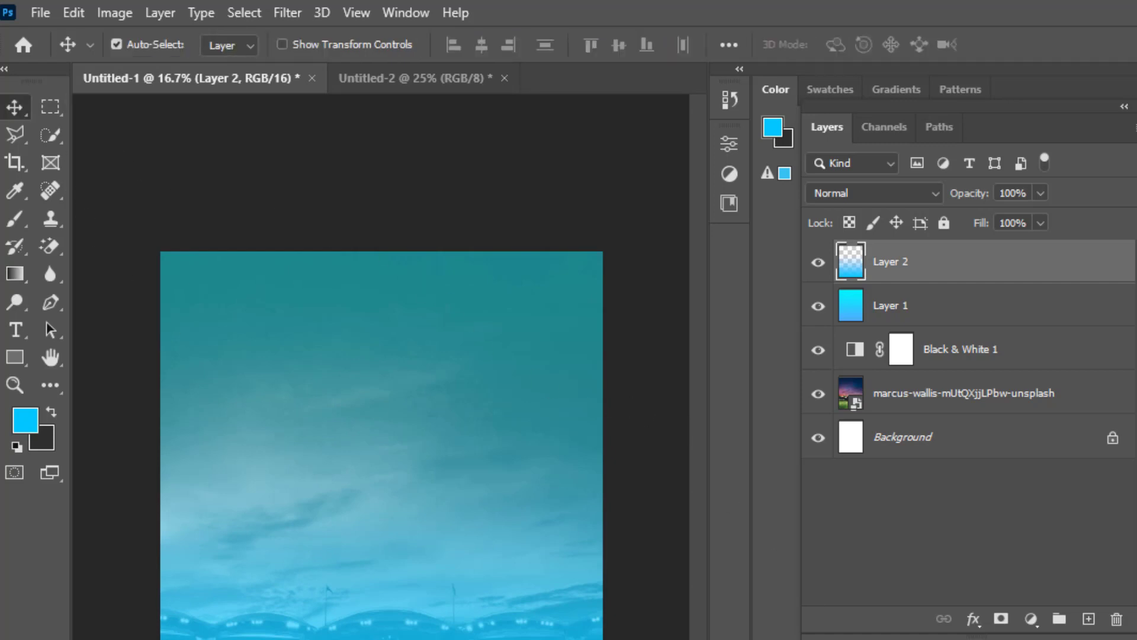
pyautogui.click(1088, 618)
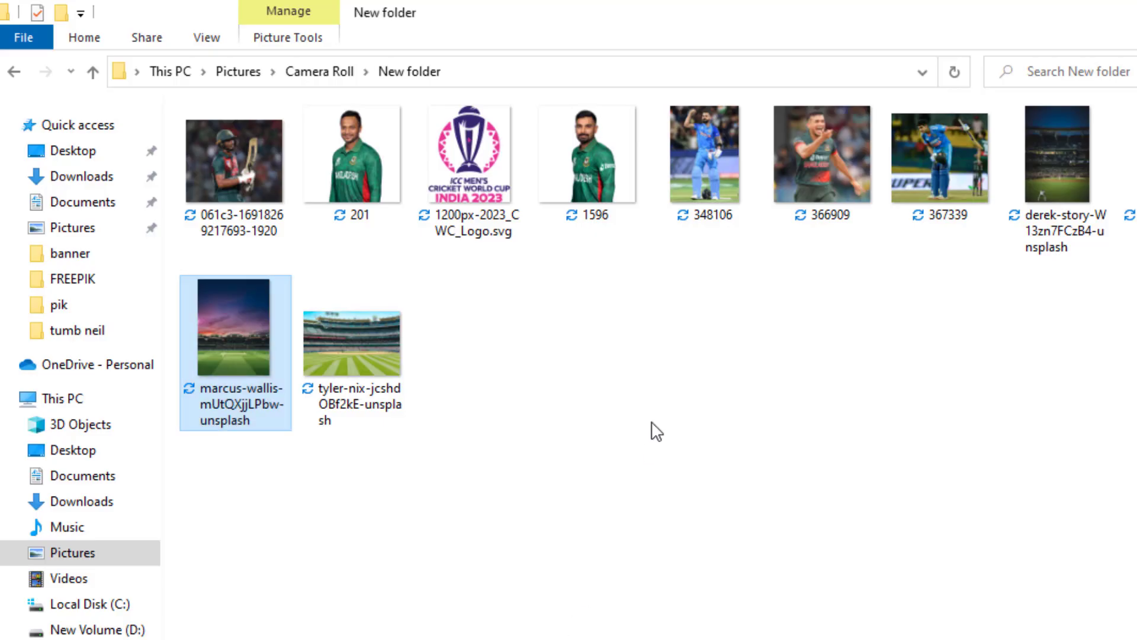
# Step: Drag the 348106 player photo from the New folder into the Photoshop poster
pyautogui.click(650, 431)
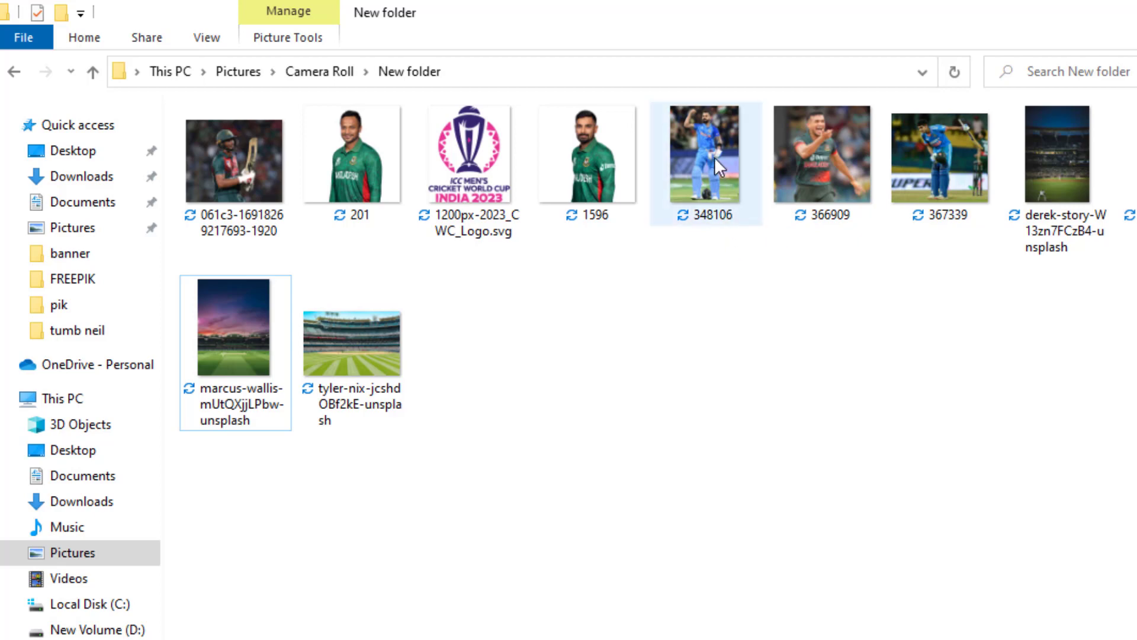
pyautogui.moveTo(703, 164)
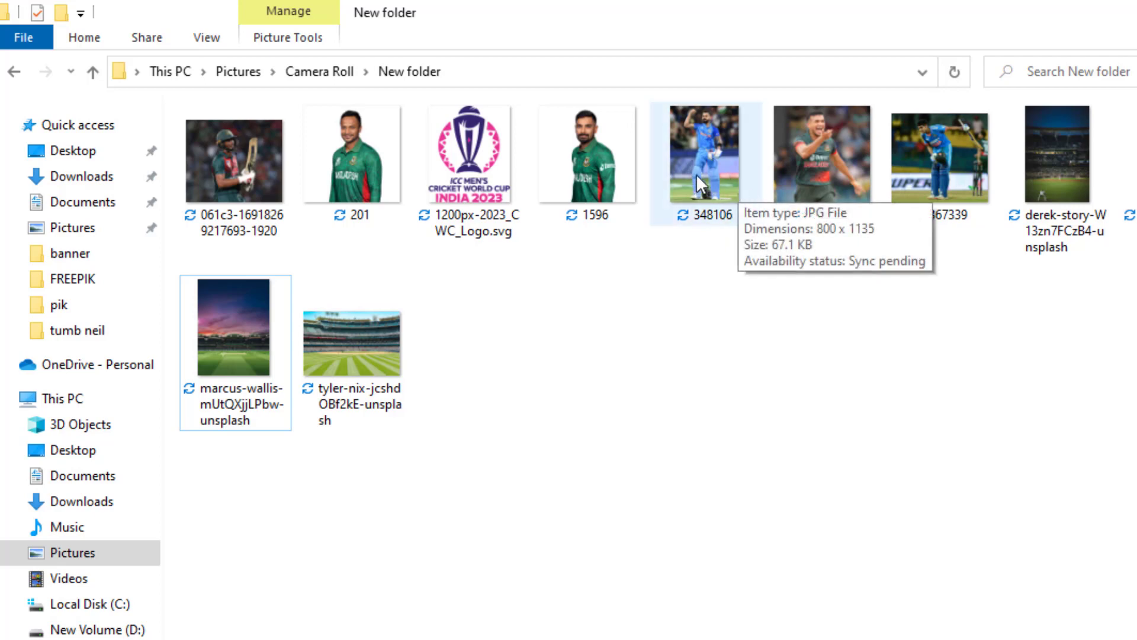
pyautogui.moveTo(694, 148)
pyautogui.mouseDown()
pyautogui.moveTo(658, 634)
pyautogui.moveTo(379, 415)
pyautogui.mouseUp()
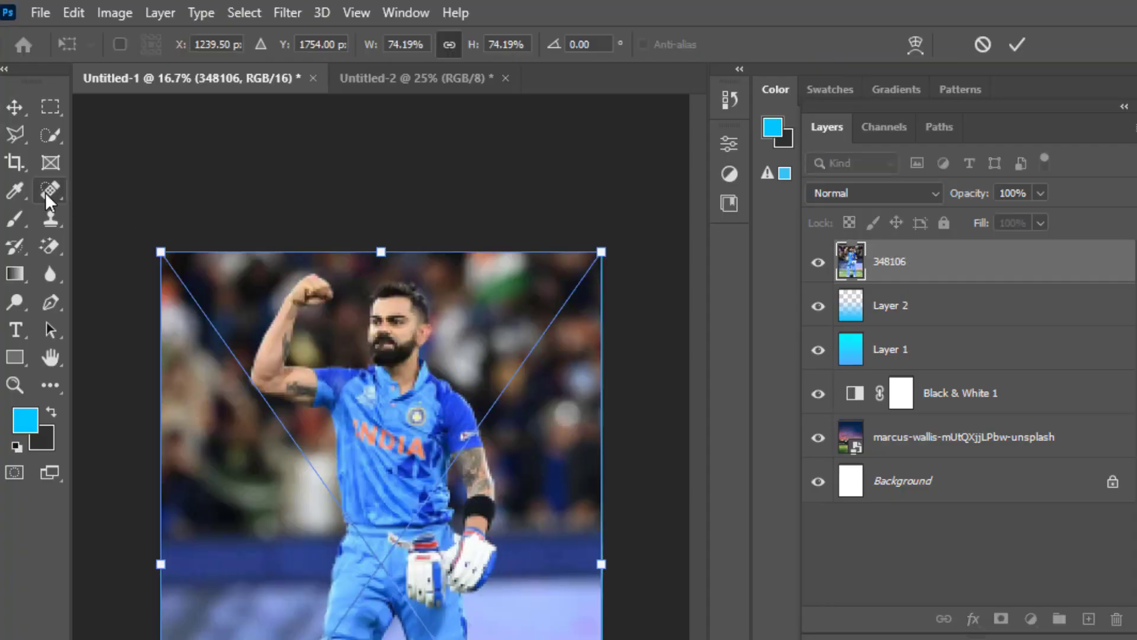
# Step: Commit the 348106 player photo, rasterize its layer and remove its background
pyautogui.click(13, 107)
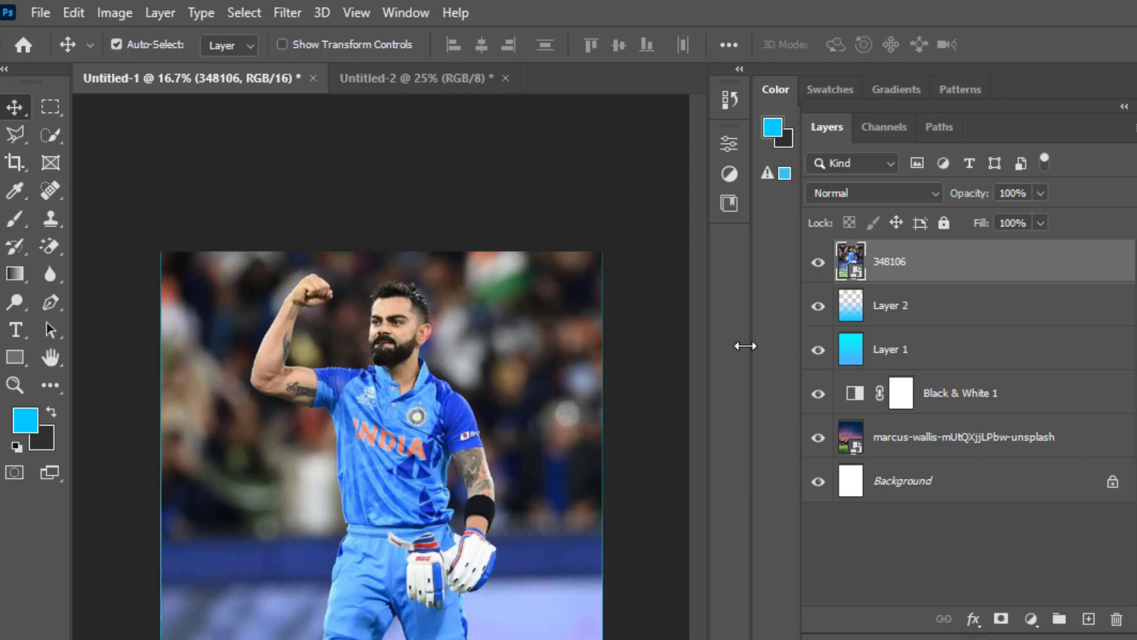
pyautogui.click(729, 143)
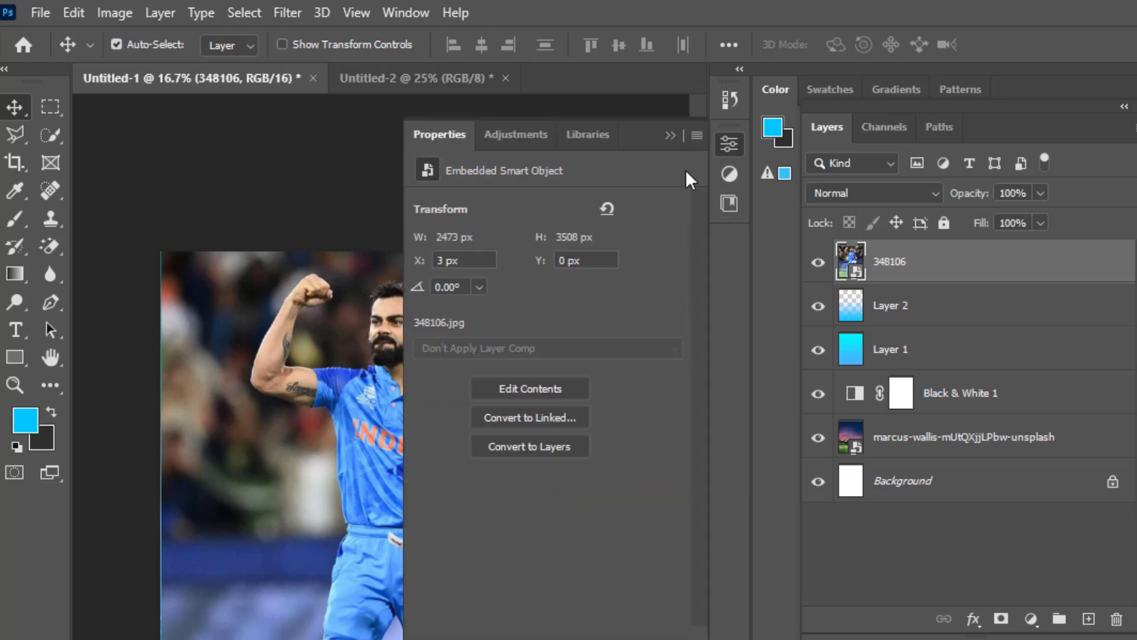
pyautogui.rightClick(892, 261)
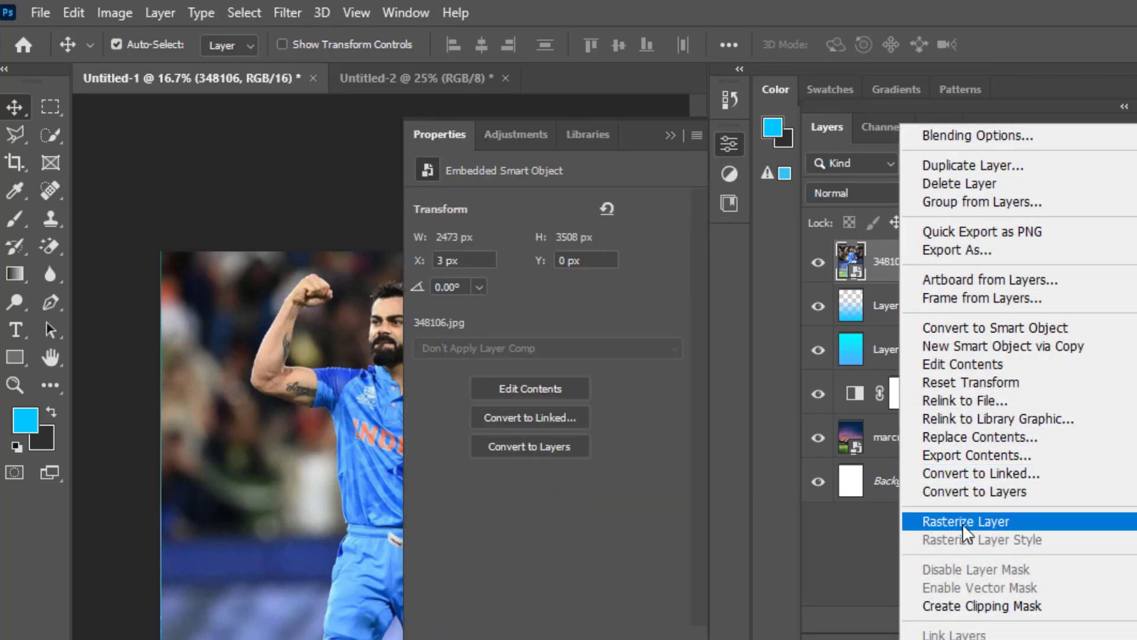
pyautogui.click(962, 522)
pyautogui.click(497, 476)
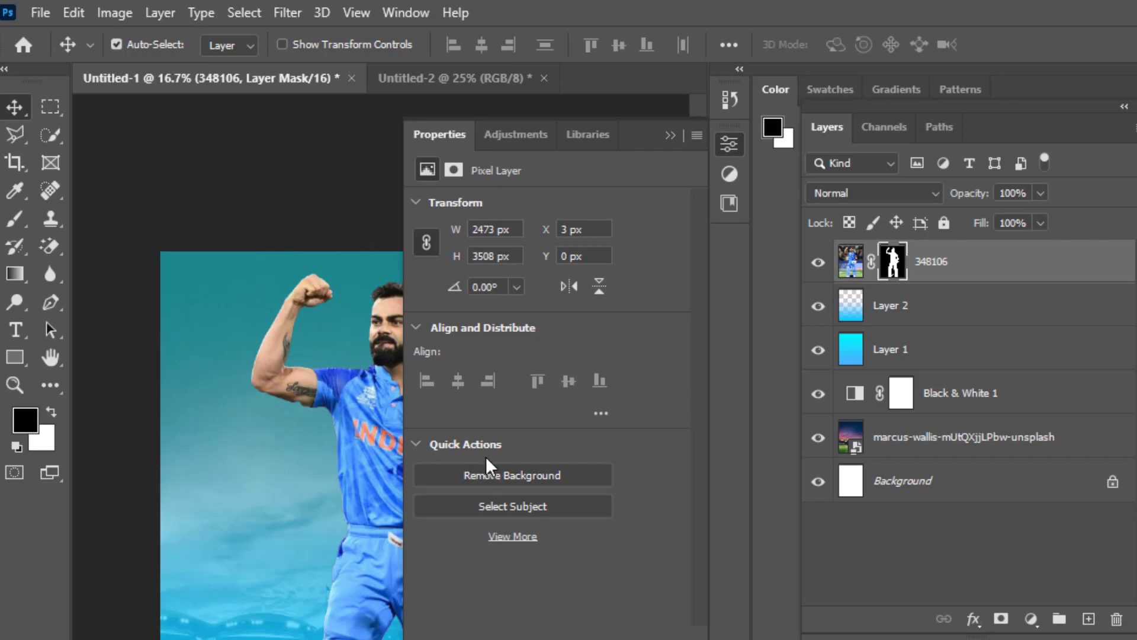
# Step: Erase the first player's lower legs, pads and shorts with the standard eraser
pyautogui.click(671, 134)
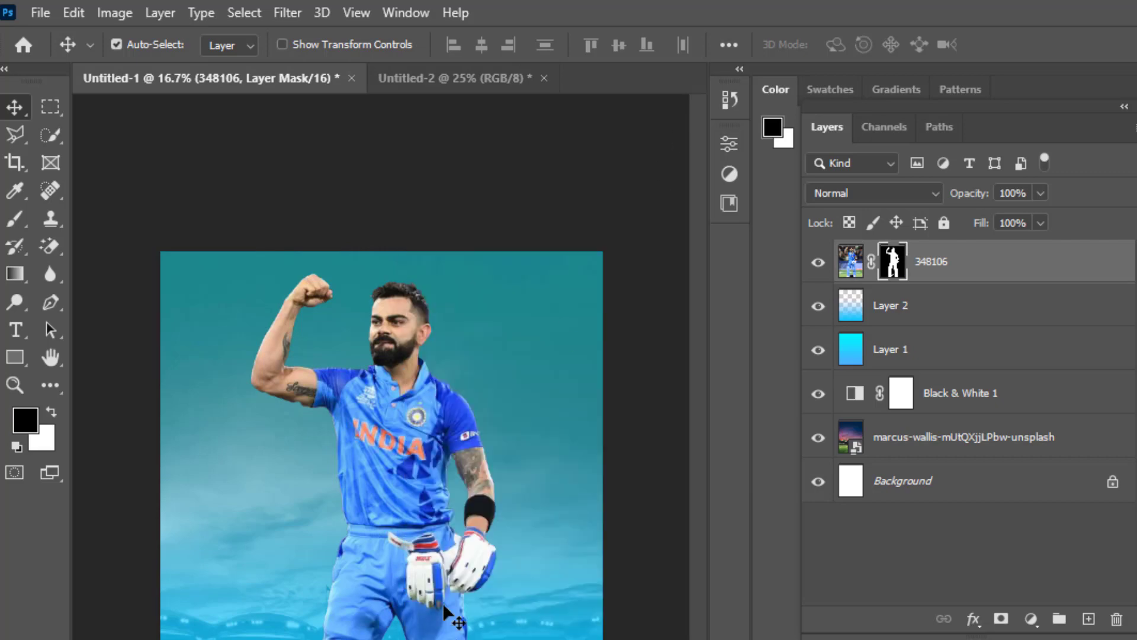
pyautogui.hotkey('ctrl', '+')
pyautogui.scroll(-5, 324, 350)
pyautogui.click(51, 244)
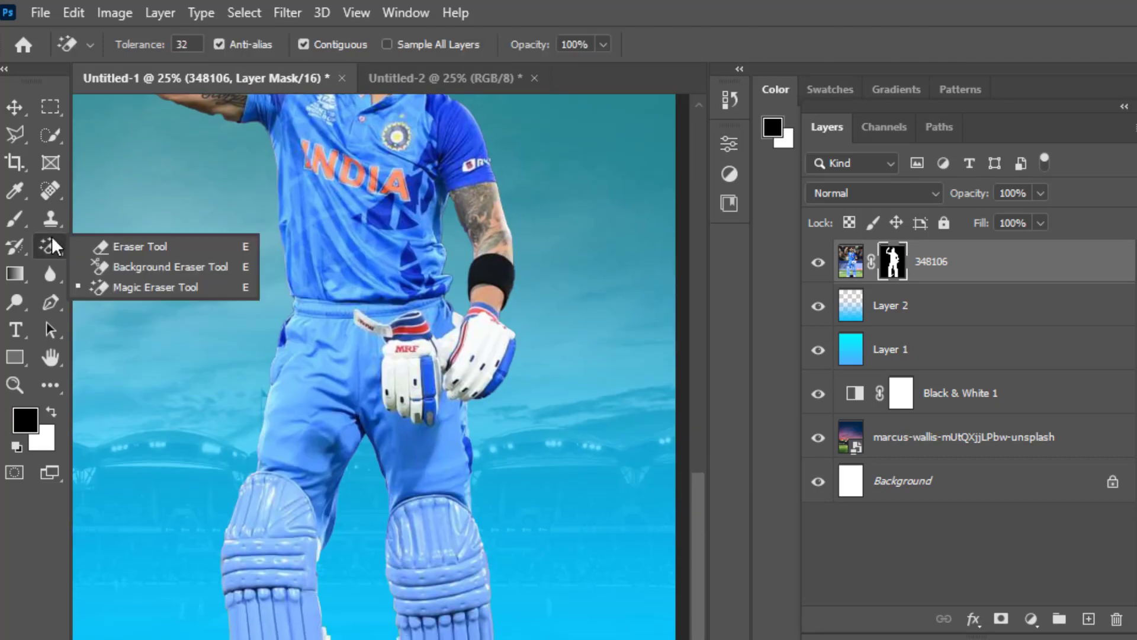
pyautogui.click(140, 247)
pyautogui.click(850, 264)
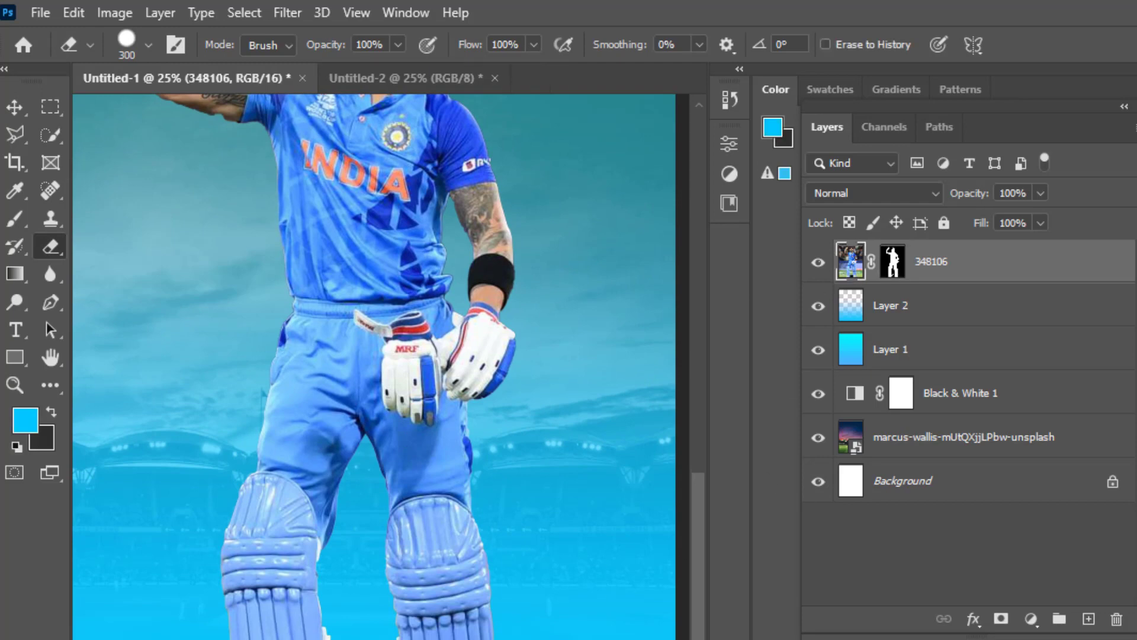
pyautogui.moveTo(317, 616)
pyautogui.mouseDown()
pyautogui.moveTo(51, 563)
pyautogui.moveTo(424, 507)
pyautogui.moveTo(224, 579)
pyautogui.mouseUp()
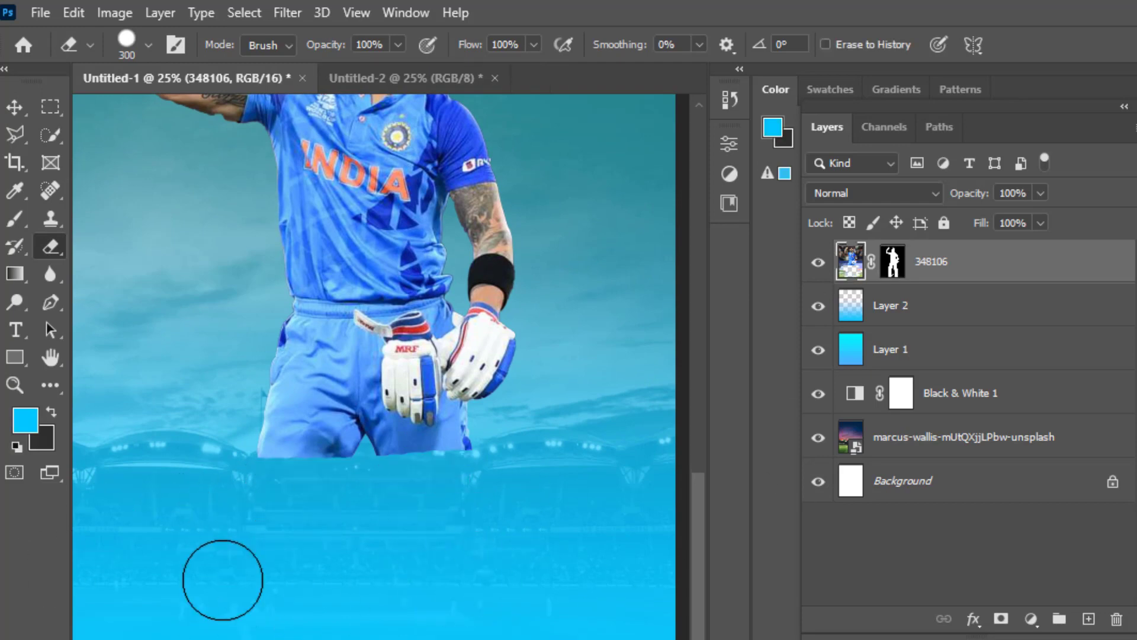
pyautogui.moveTo(238, 482); pyautogui.dragTo(438, 469)
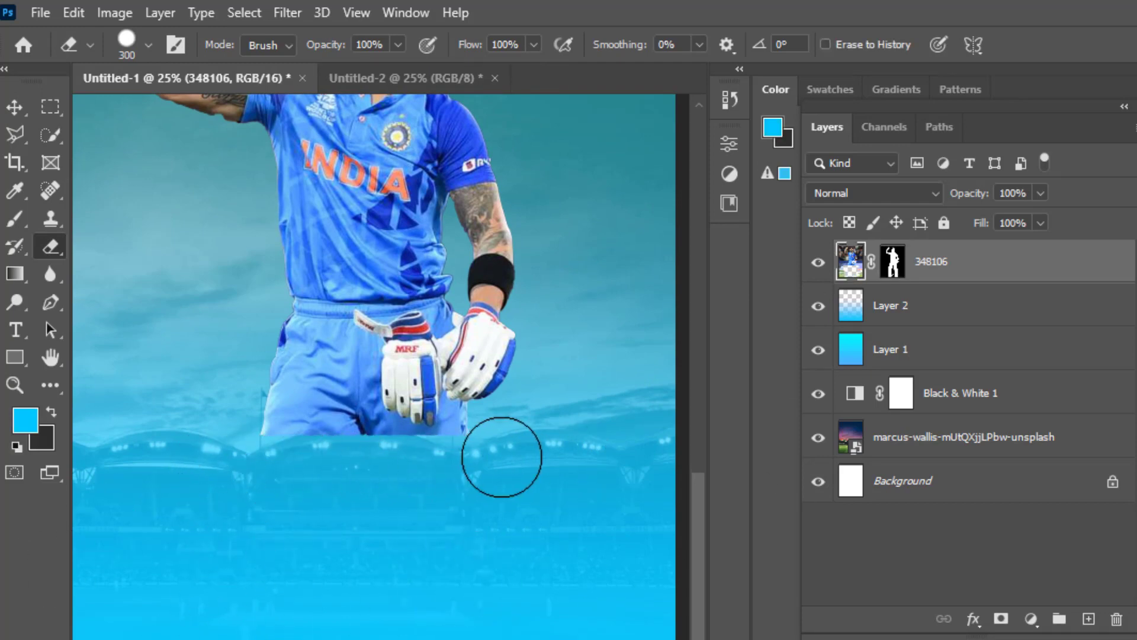
# Step: Move the first player photo lower on the poster
pyautogui.press('v')
pyautogui.hotkey('ctrl', '-')
pyautogui.moveTo(435, 355); pyautogui.dragTo(393, 606)
pyautogui.hotkey('ctrl', '+')
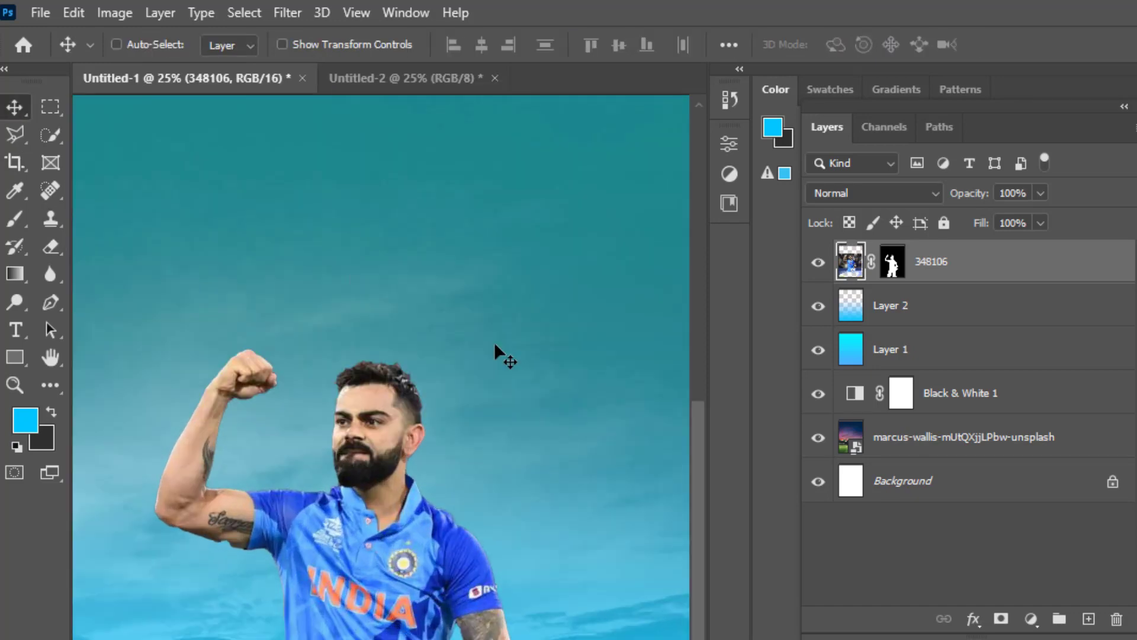
pyautogui.hotkey('ctrl', '+')
pyautogui.hotkey('ctrl', '+')
# Step: Paint white with a size-45 brush to restore the mask edge under the tattooed arm
pyautogui.press('d')
pyautogui.scroll(-2, 400, 367)
pyautogui.hotkey('ctrl', '\\')
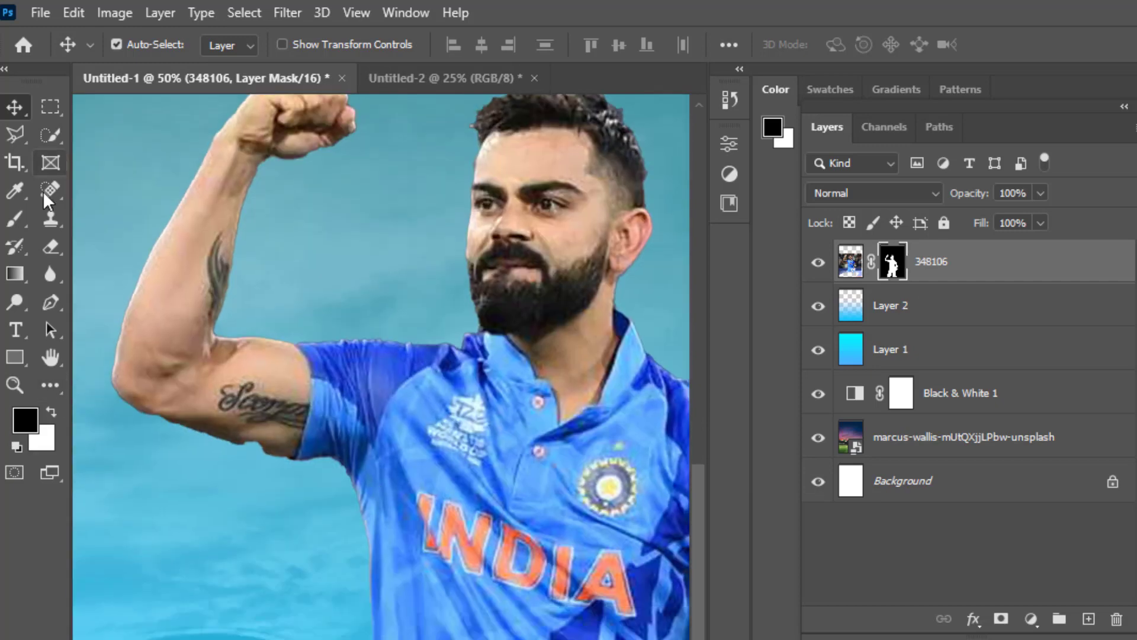
pyautogui.press('b')
pyautogui.press('x')
pyautogui.press(']')
pyautogui.press(']')
pyautogui.press(']')
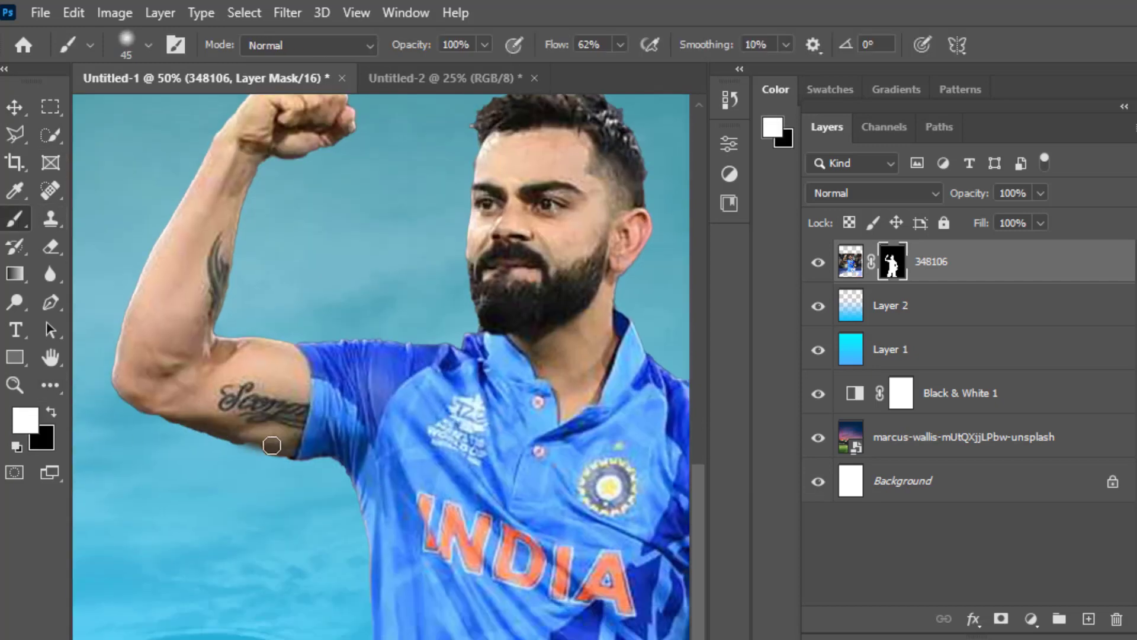
pyautogui.moveTo(287, 445); pyautogui.dragTo(219, 445)
# Step: Drag the 367339 player photo from the folder into the poster
pyautogui.press('v')
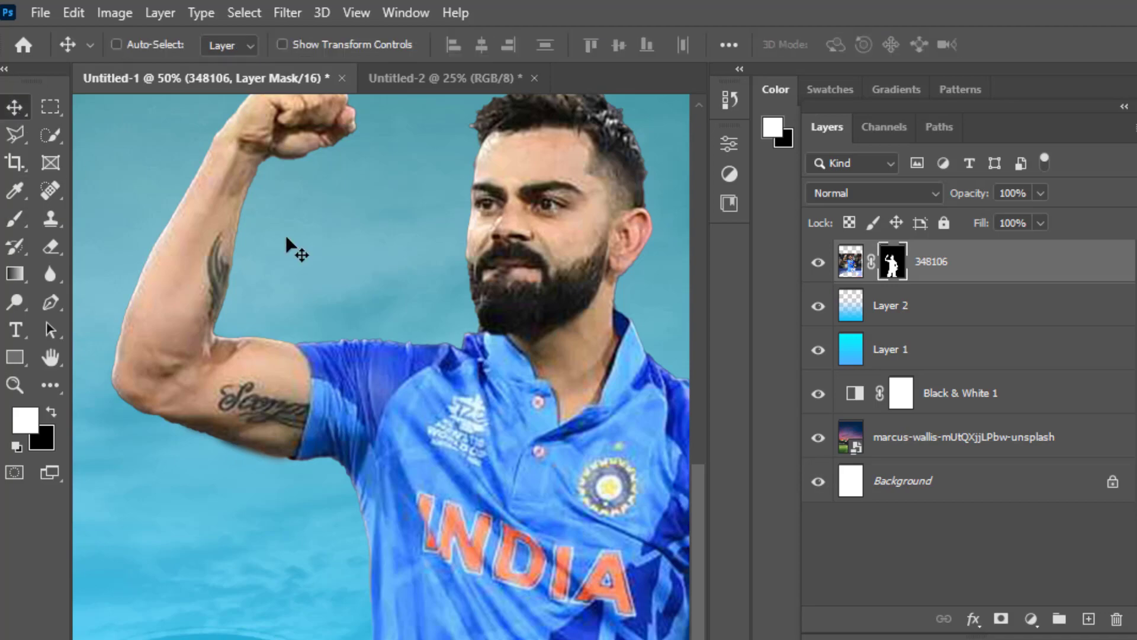
pyautogui.hotkey('ctrl', '-')
pyautogui.moveTo(483, 404); pyautogui.dragTo(391, 401)
pyautogui.hotkey('alt', 'Tab')
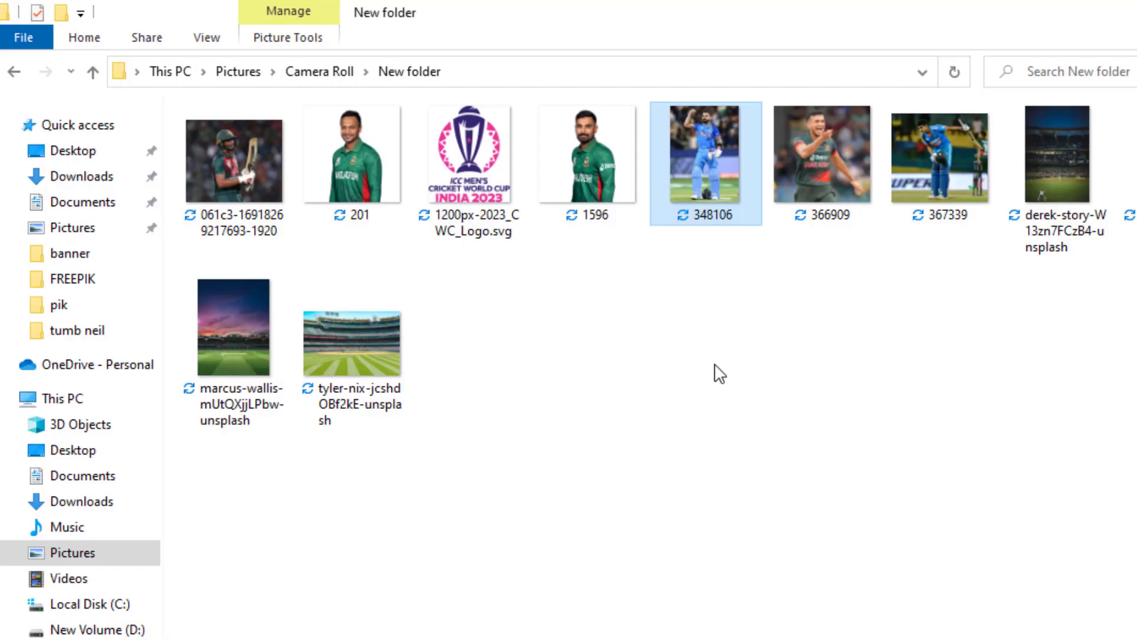
pyautogui.moveTo(939, 172); pyautogui.dragTo(472, 550)
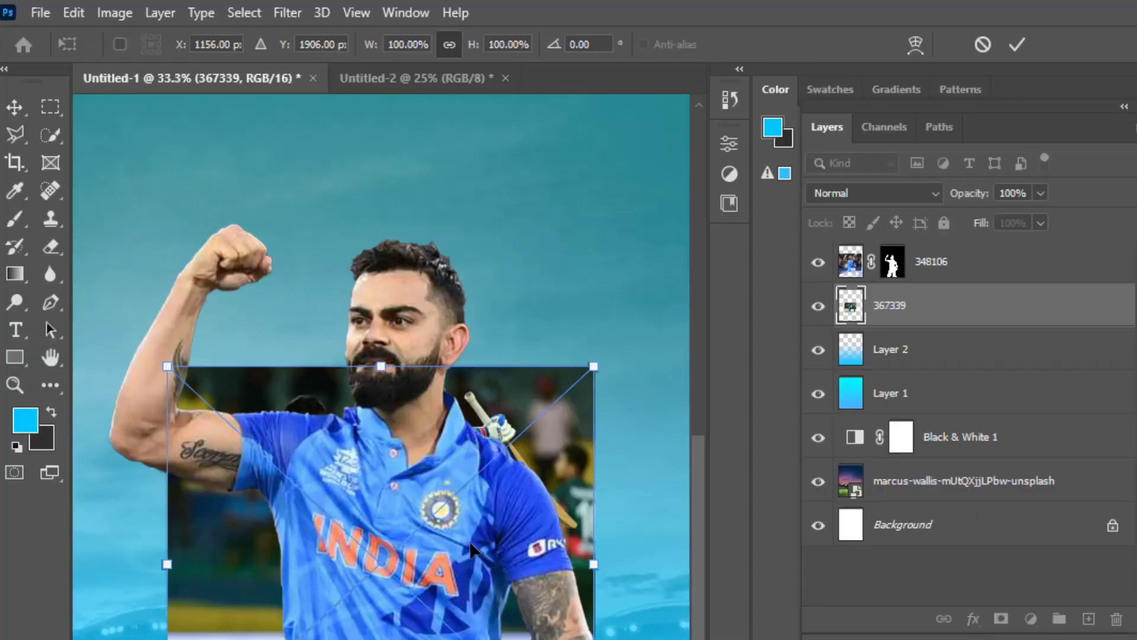
pyautogui.hotkey('ctrl', '-')
# Step: Scale the 367339 photo to about 195% and position it beside the first player
pyautogui.moveTo(223, 414); pyautogui.dragTo(97, 204)
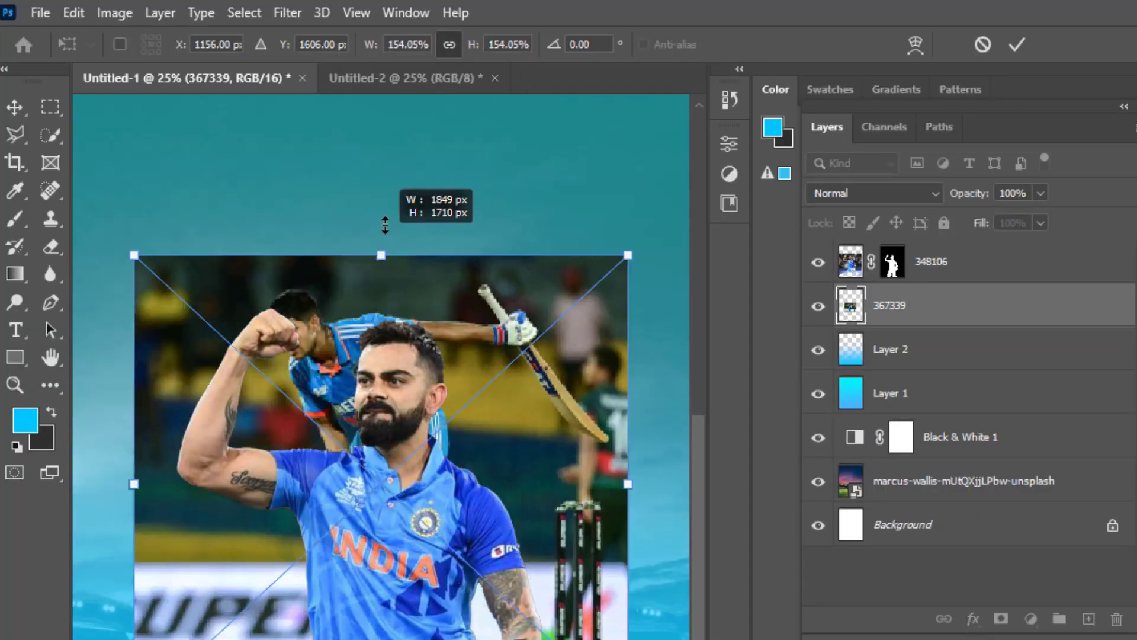
pyautogui.moveTo(344, 332)
pyautogui.mouseDown()
pyautogui.moveTo(287, 372)
pyautogui.moveTo(285, 417)
pyautogui.mouseUp()
pyautogui.moveTo(277, 316)
pyautogui.mouseDown()
pyautogui.moveTo(277, 227)
pyautogui.moveTo(293, 358)
pyautogui.mouseUp()
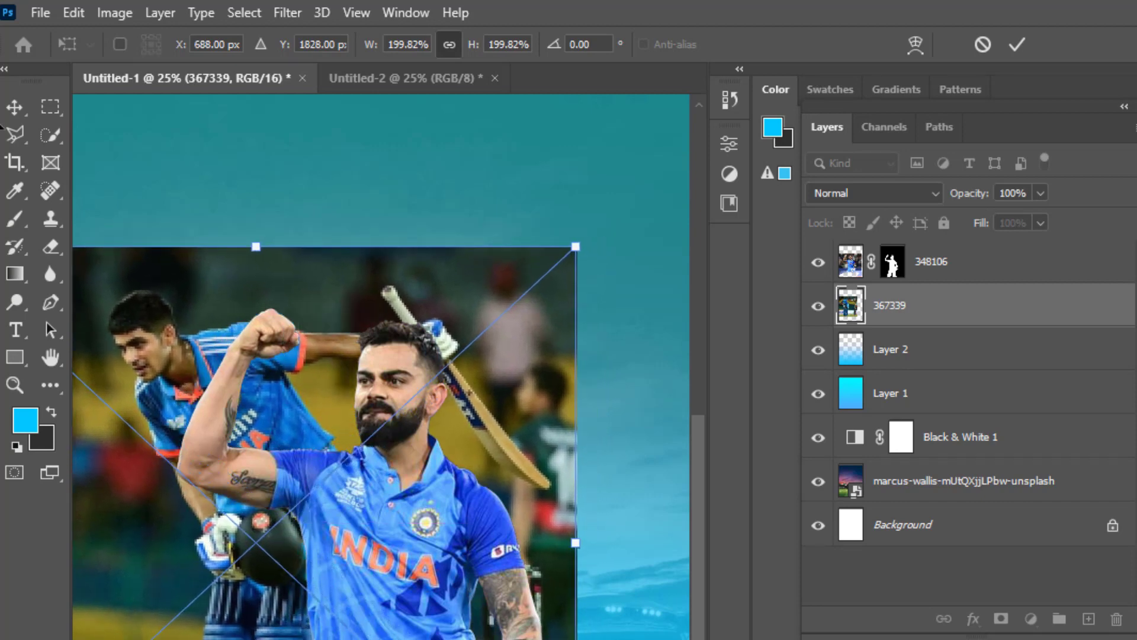
pyautogui.press('Return')
# Step: Rasterize the 367339 layer, then bring the HD wallpaper photo into the poster
pyautogui.click(729, 144)
pyautogui.rightClick(912, 305)
pyautogui.click(1031, 521)
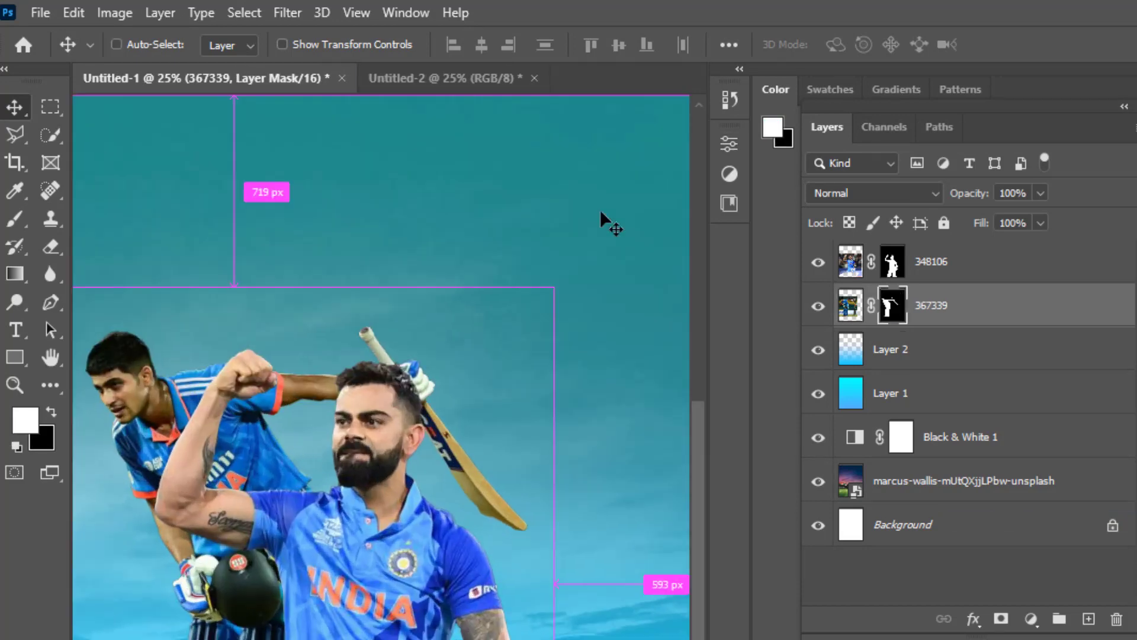
pyautogui.moveTo(492, 338); pyautogui.dragTo(406, 371)
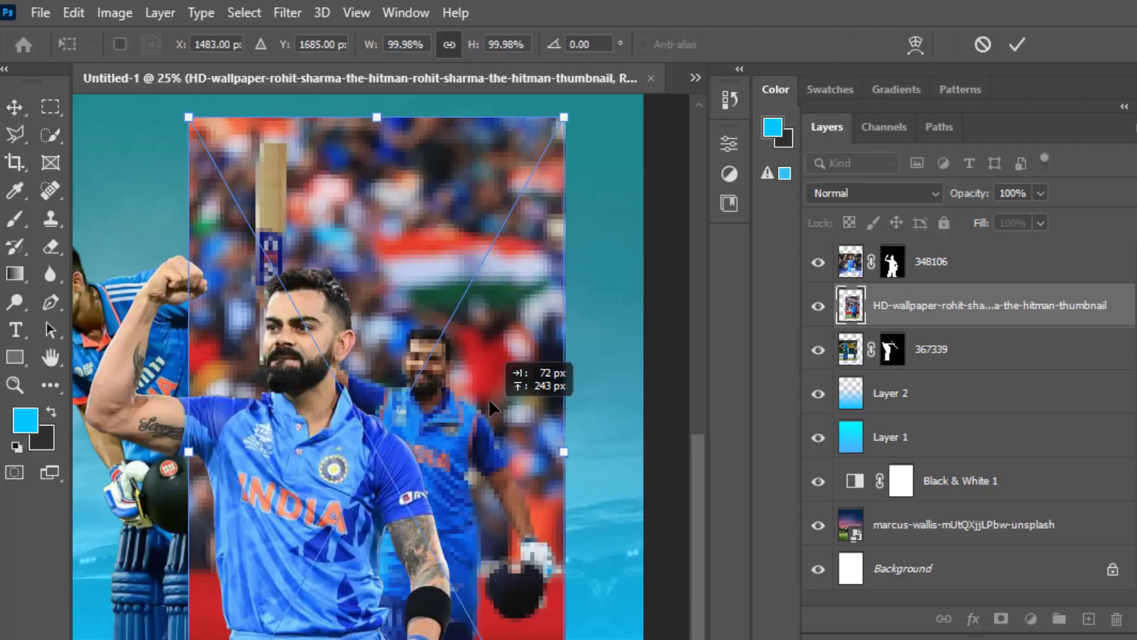
pyautogui.moveTo(489, 399); pyautogui.dragTo(492, 421)
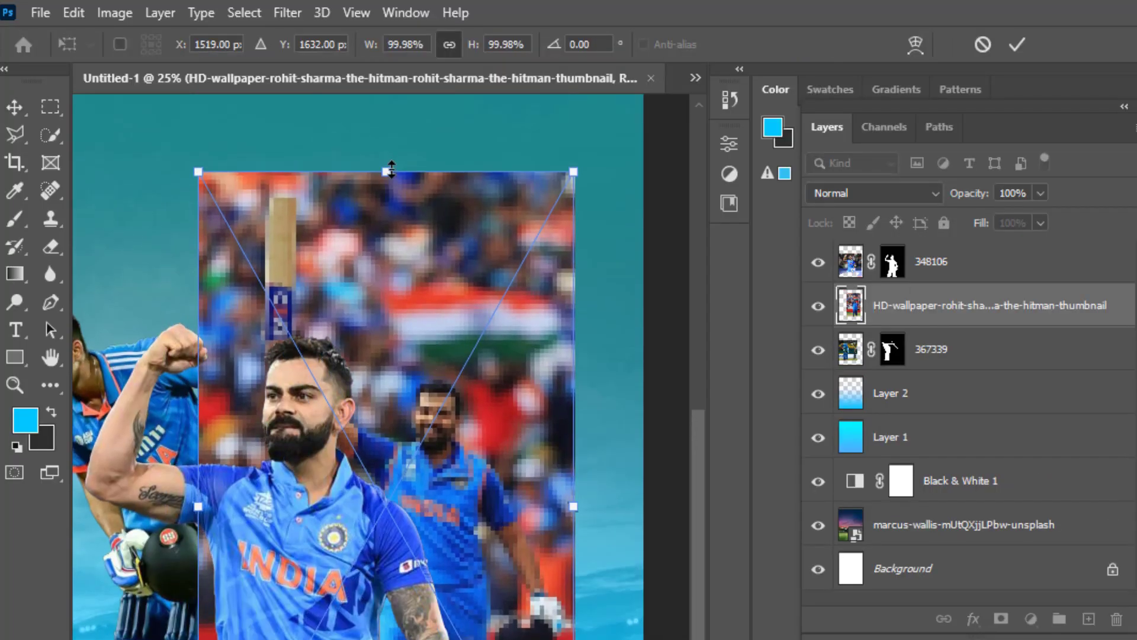
# Step: Scale the wallpaper photo to about 124%, reposition it, and convert it to a normal layer
pyautogui.moveTo(385, 173); pyautogui.dragTo(388, 83)
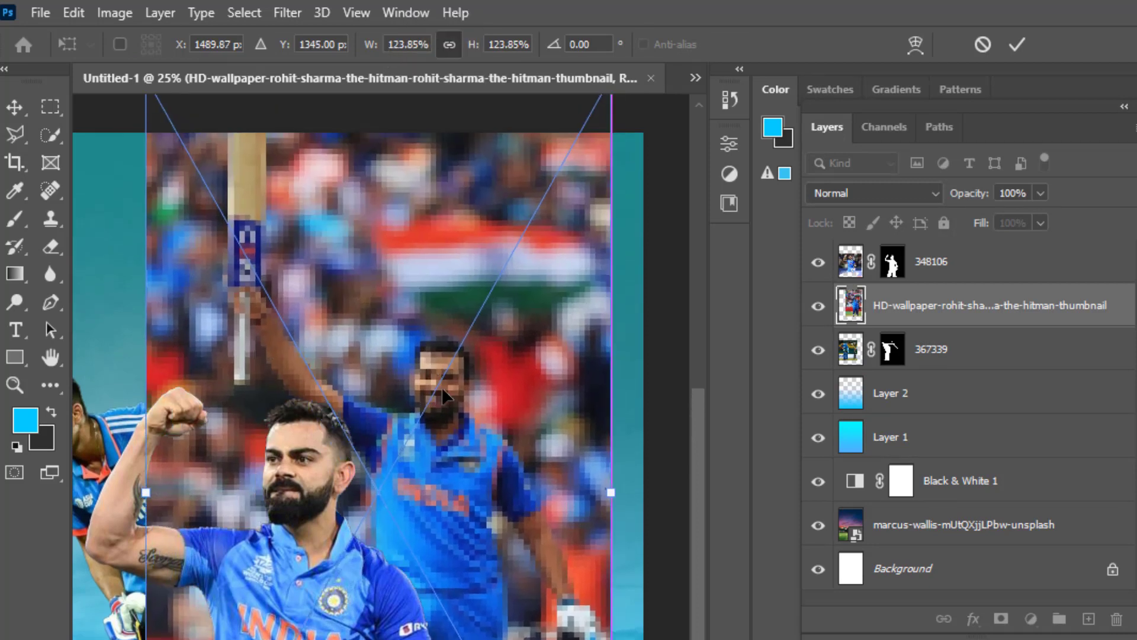
pyautogui.moveTo(447, 392); pyautogui.dragTo(473, 382)
pyautogui.click(14, 107)
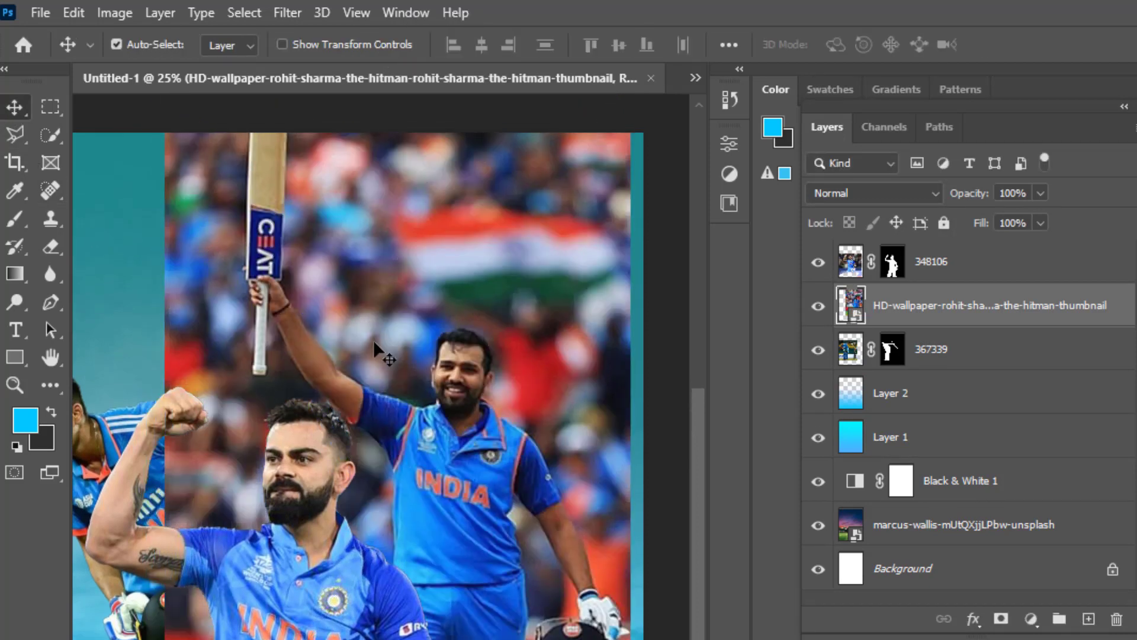
pyautogui.rightClick(844, 278)
pyautogui.click(1025, 487)
# Step: Remove the background behind the third player with raised bat
pyautogui.click(729, 143)
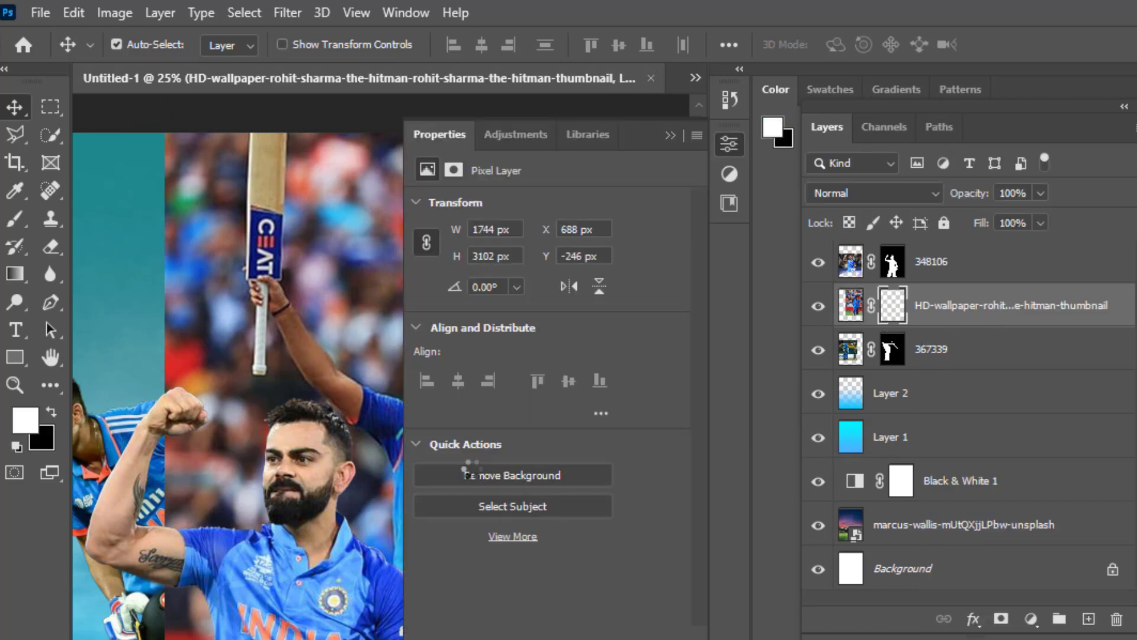
pyautogui.click(671, 132)
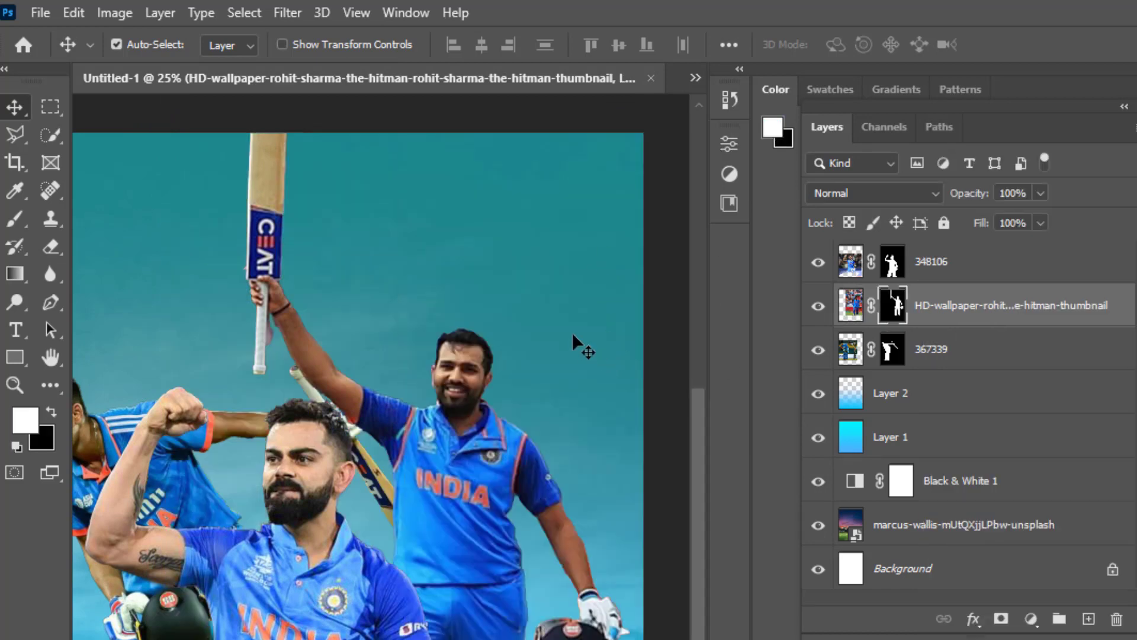
pyautogui.scroll(-2, 572, 333)
pyautogui.scroll(1, 379, 336)
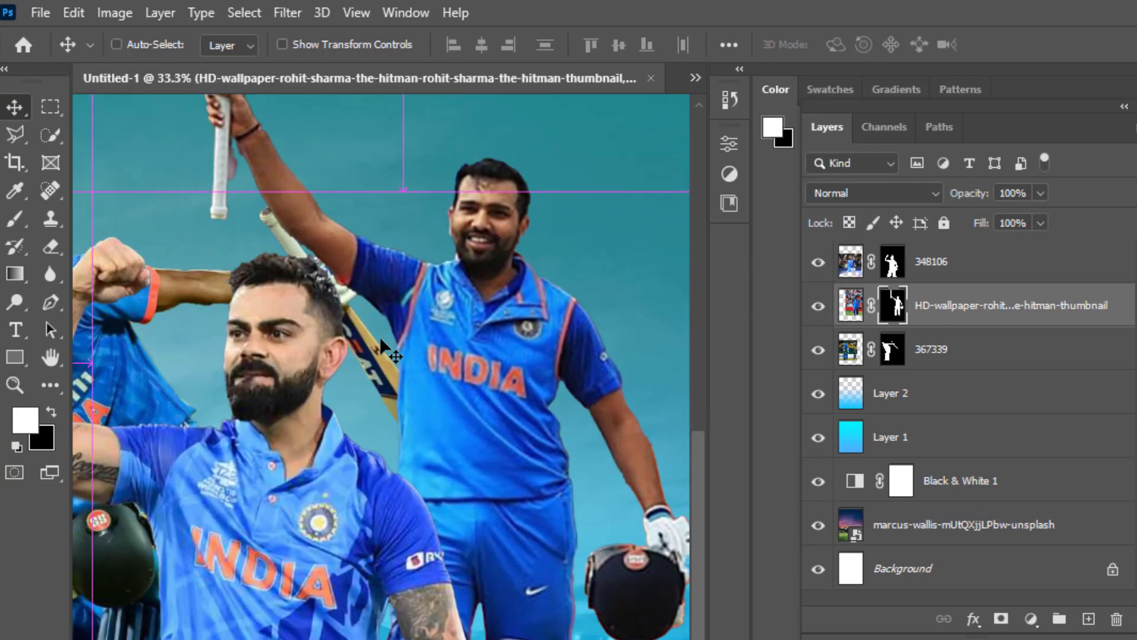
pyautogui.scroll(2, 456, 237)
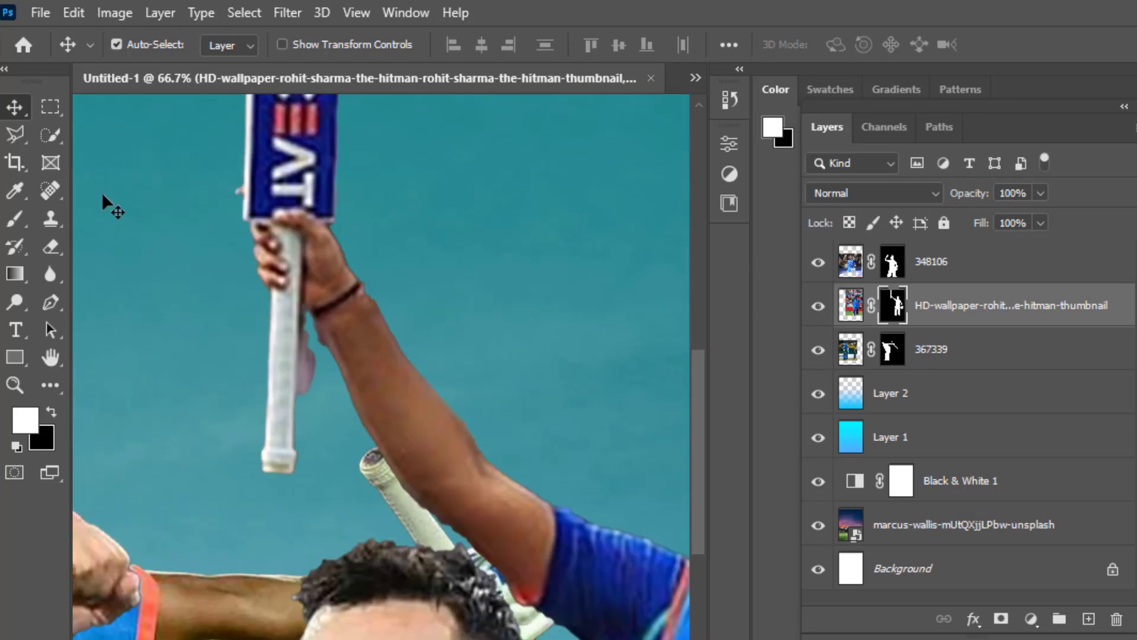
# Step: Paint black on the mask to erase the pink fringe around the bat handle
pyautogui.click(14, 219)
pyautogui.click(52, 411)
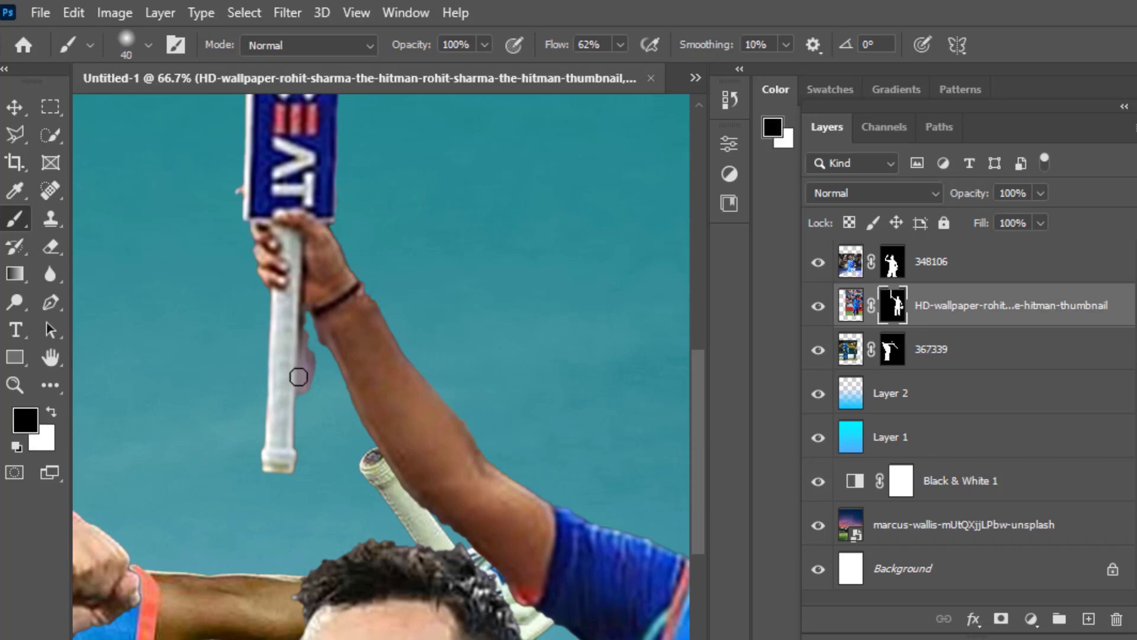
pyautogui.moveTo(307, 332); pyautogui.dragTo(300, 398)
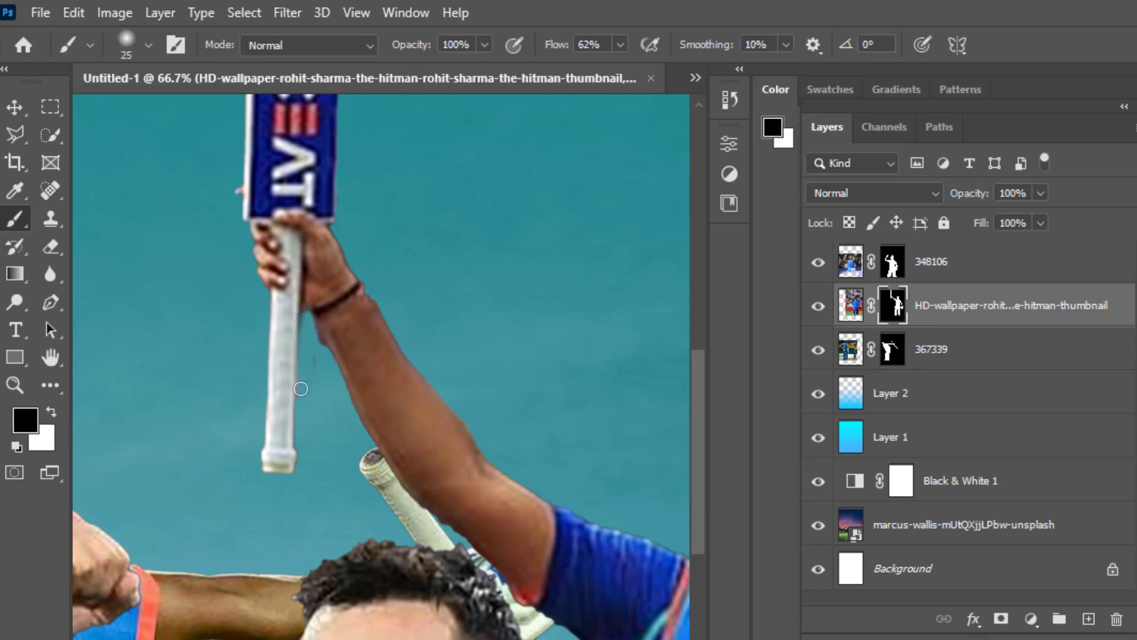
pyautogui.moveTo(236, 188); pyautogui.dragTo(240, 213)
pyautogui.hotkey('ctrl', '-')
pyautogui.press('v')
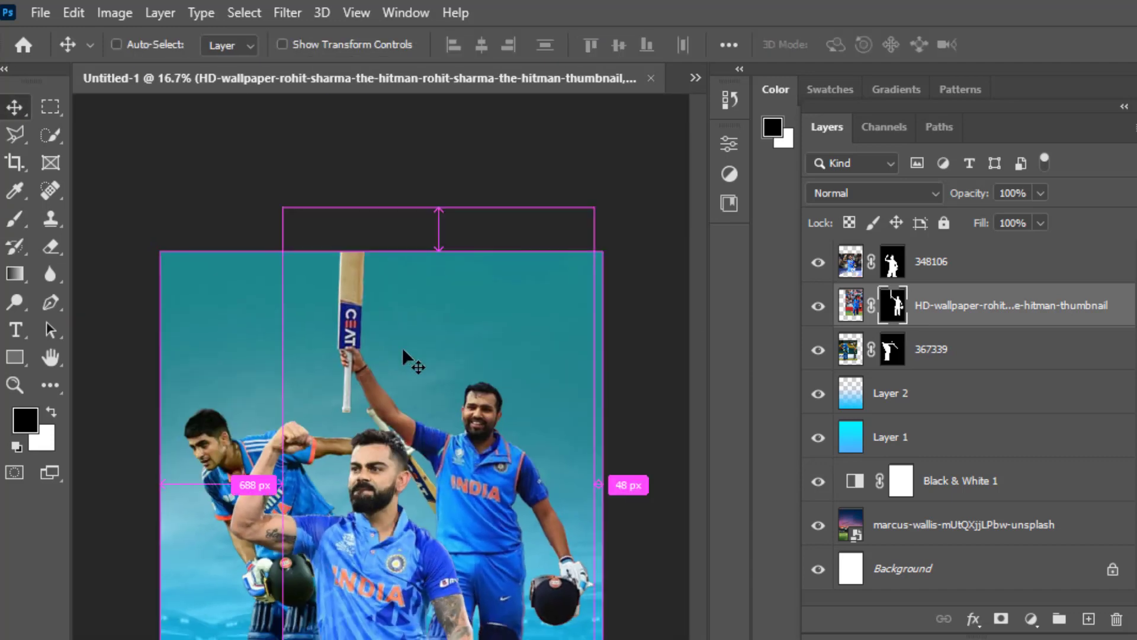
pyautogui.hotkey('ctrl', '+')
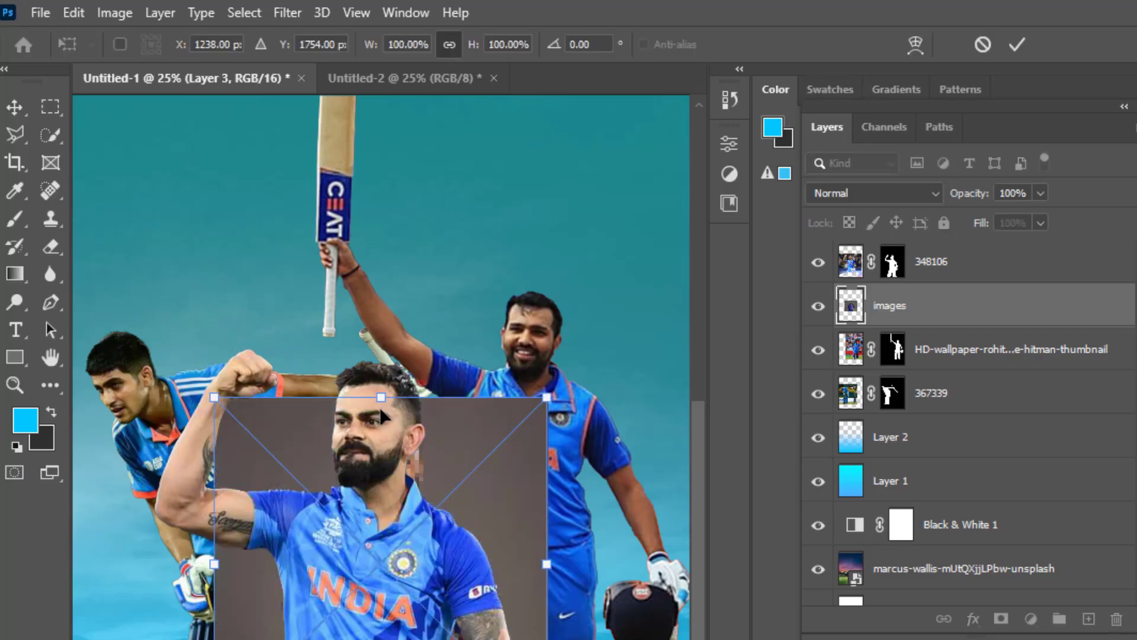
# Step: Place the images photo and resize it to about 114%, nudged up and left
pyautogui.moveTo(381, 350); pyautogui.dragTo(378, 244)
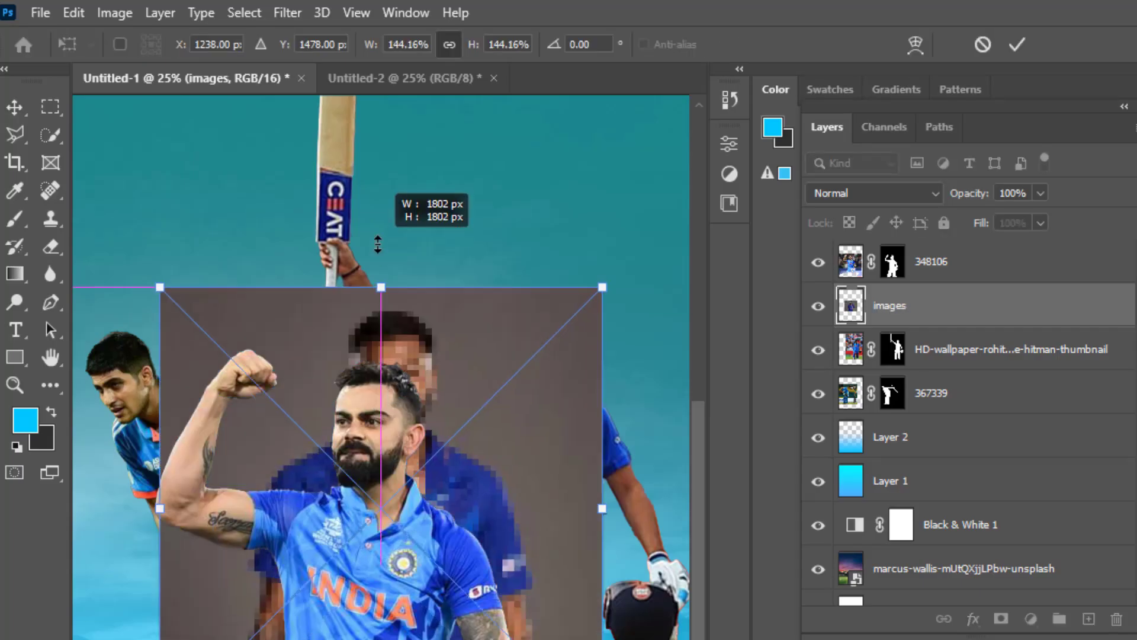
pyautogui.moveTo(385, 379); pyautogui.dragTo(377, 327)
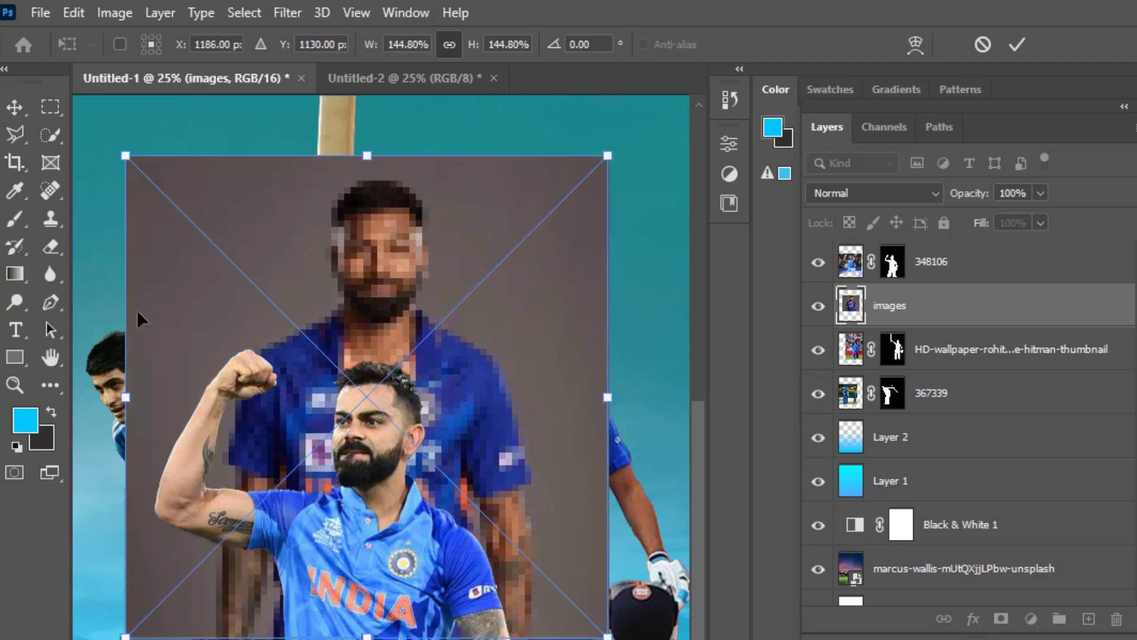
pyautogui.press('Return')
pyautogui.hotkey('ctrl', 't')
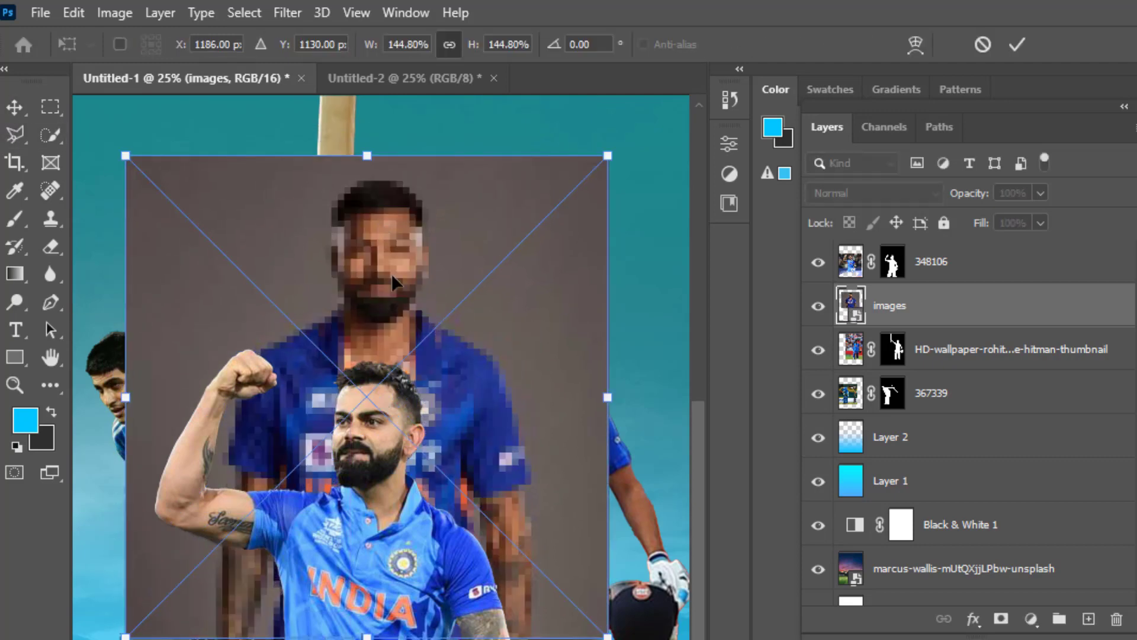
pyautogui.moveTo(367, 155); pyautogui.dragTo(367, 257)
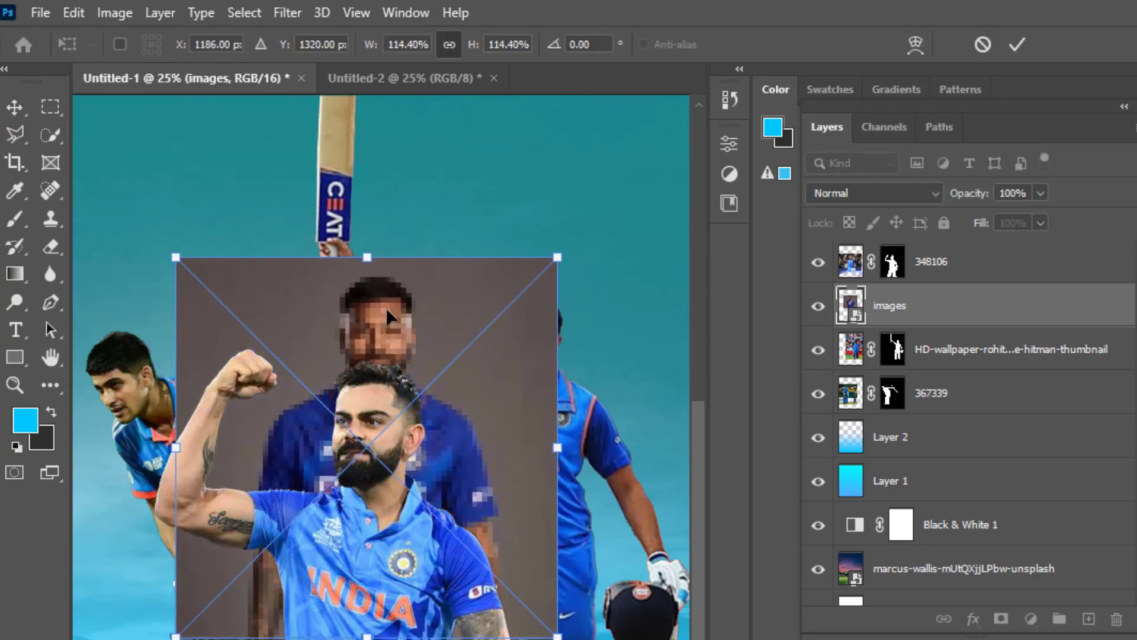
pyautogui.moveTo(386, 307); pyautogui.dragTo(383, 305)
pyautogui.press('Return')
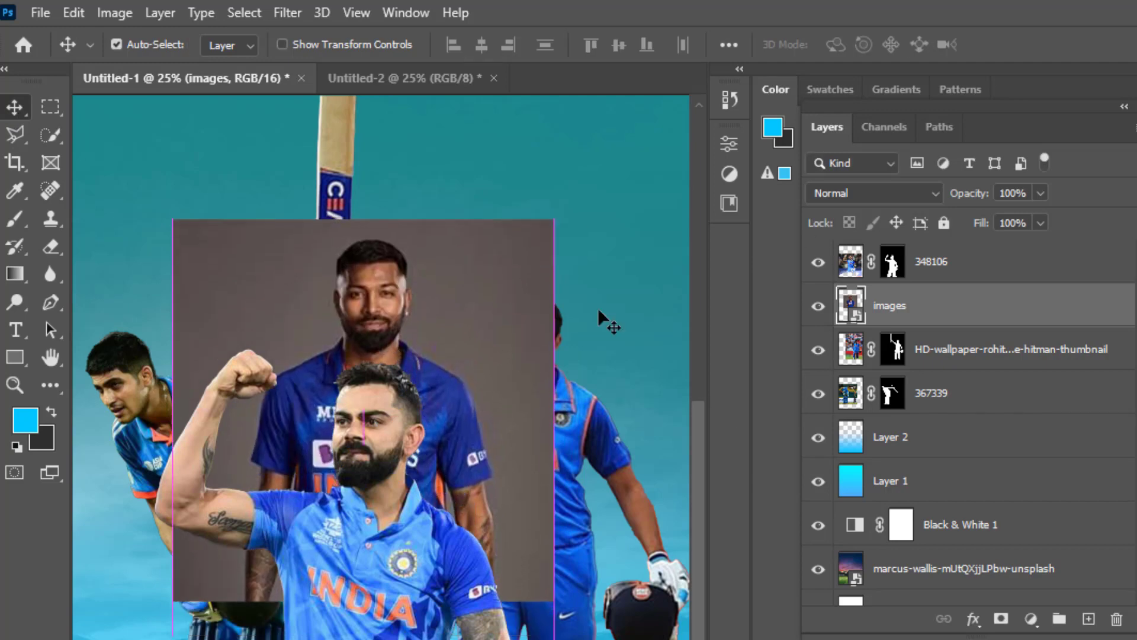
# Step: Rasterize the images layer, remove its background, and move the fourth player up about 34 px
pyautogui.click(729, 144)
pyautogui.rightClick(918, 306)
pyautogui.click(965, 518)
pyautogui.click(536, 476)
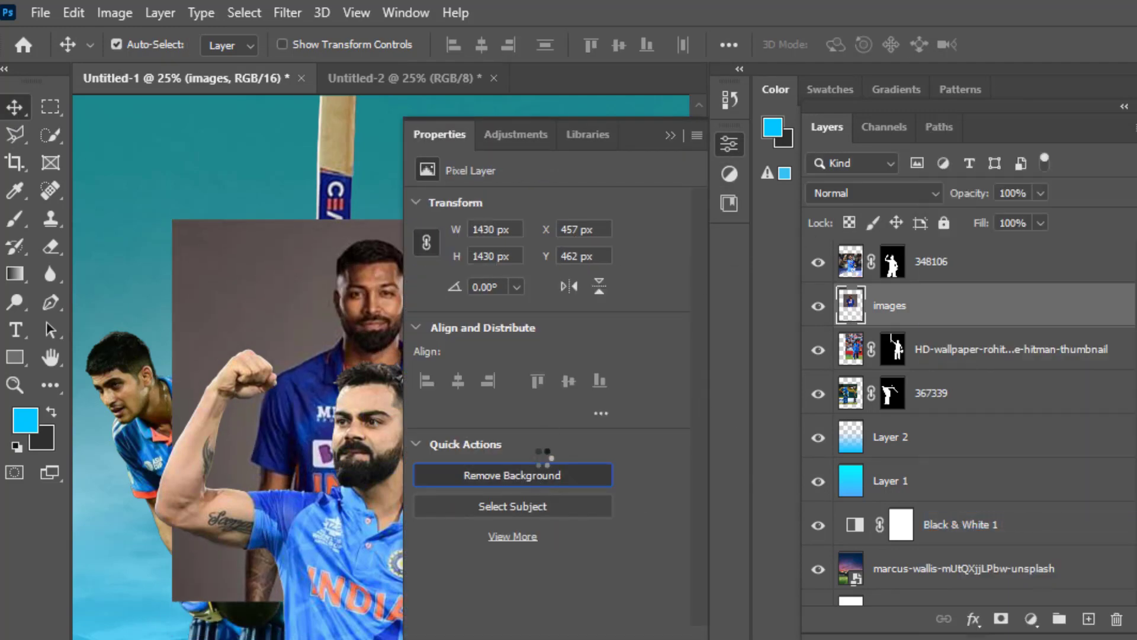
pyautogui.click(670, 136)
pyautogui.moveTo(393, 320); pyautogui.dragTo(394, 299)
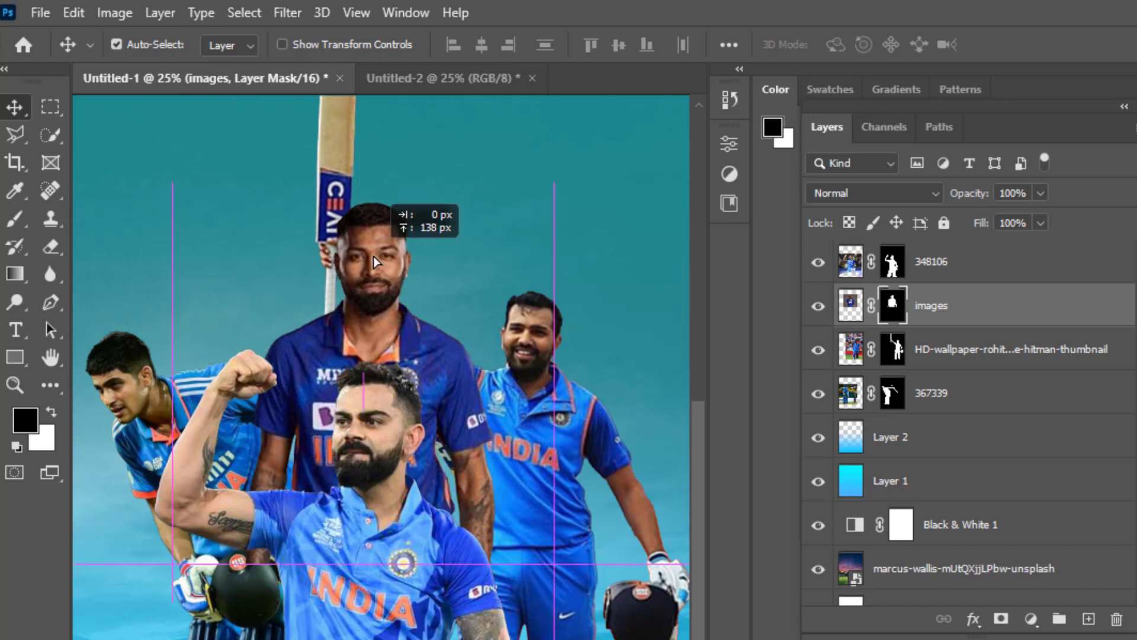
pyautogui.hotkey('ctrl', '-')
pyautogui.hotkey('ctrl', '+')
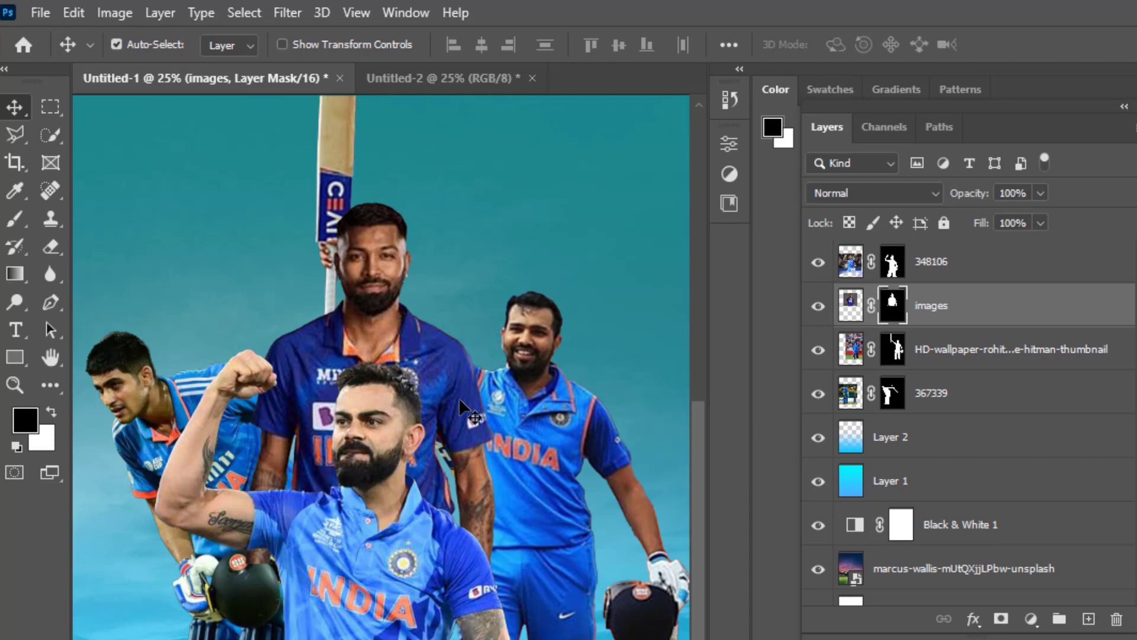
# Step: Group the four player layers into Group 1
pyautogui.click(929, 407)
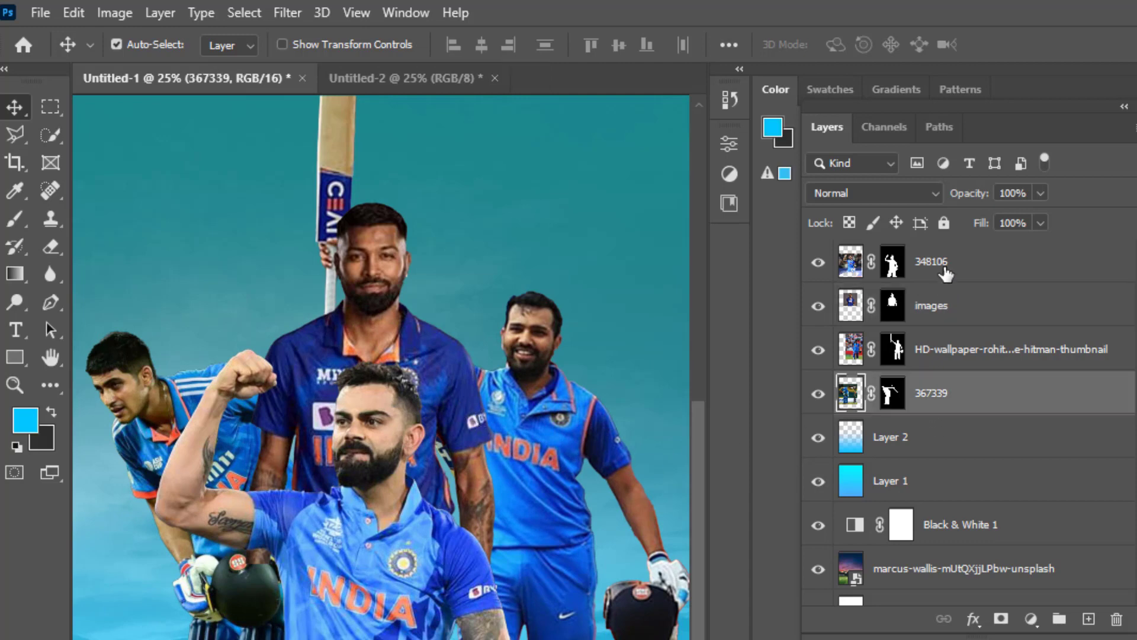
pyautogui.keyDown('shift'); pyautogui.click(947, 272); pyautogui.keyUp('shift')
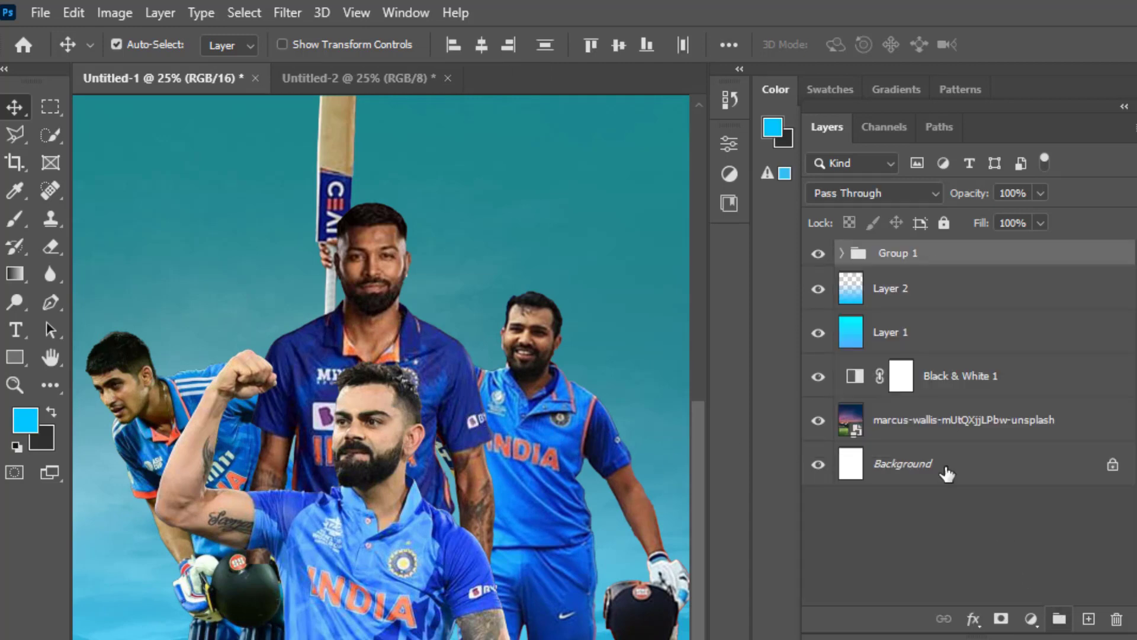
pyautogui.click(1059, 619)
# Step: Add a layer mask to Group 1 with a black-to-white gradient fading the players' bottom
pyautogui.click(1001, 619)
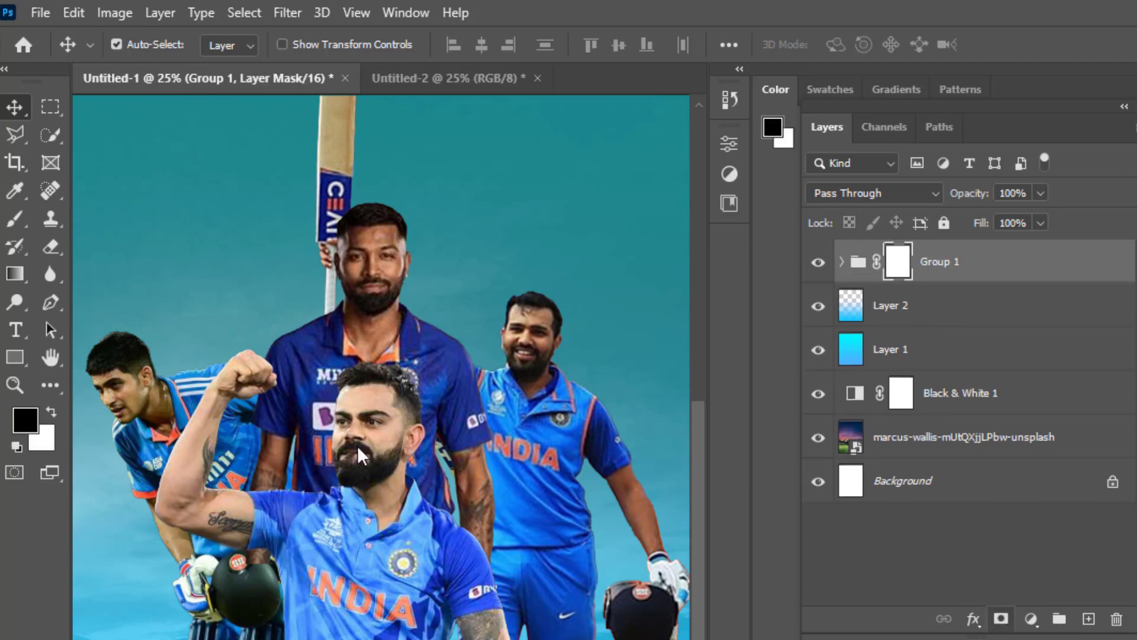
pyautogui.click(18, 273)
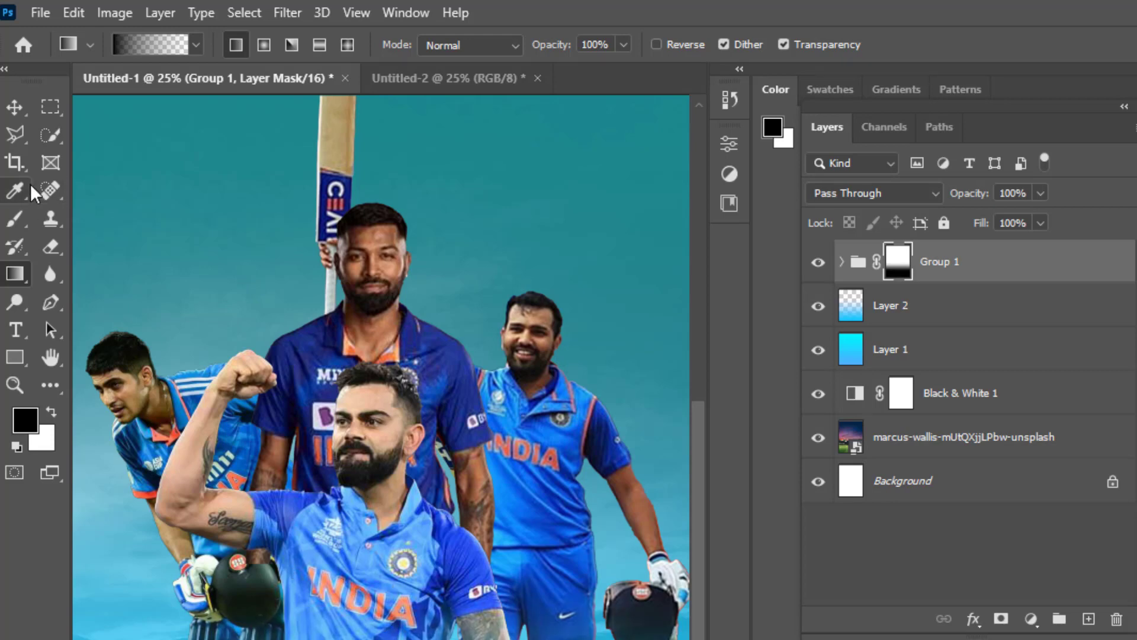
pyautogui.click(15, 106)
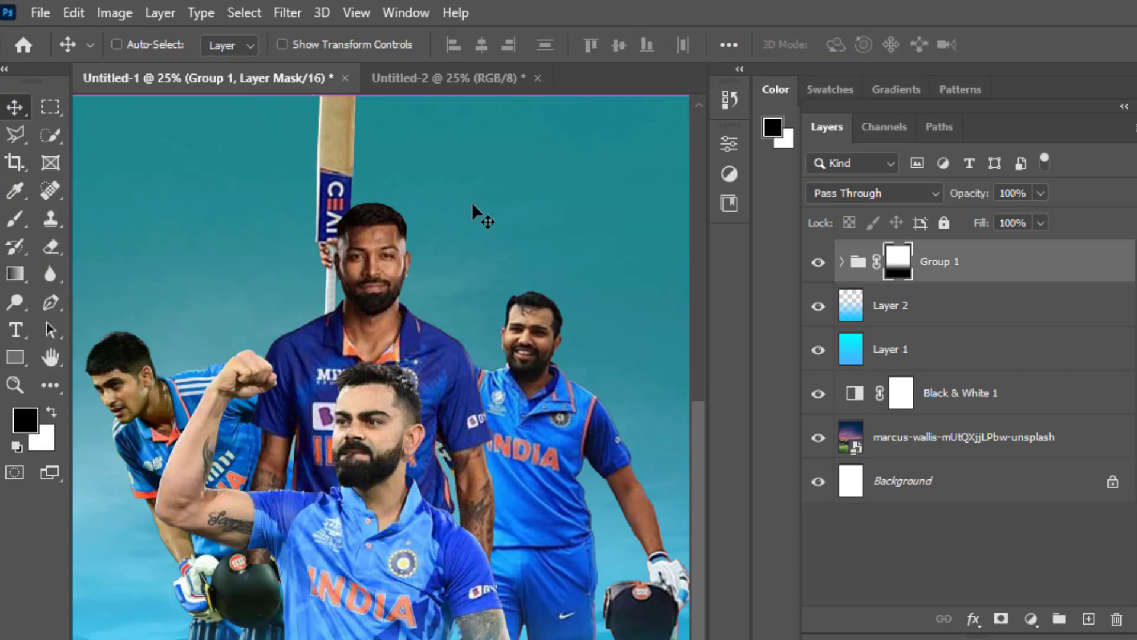
pyautogui.hotkey('ctrl', '-')
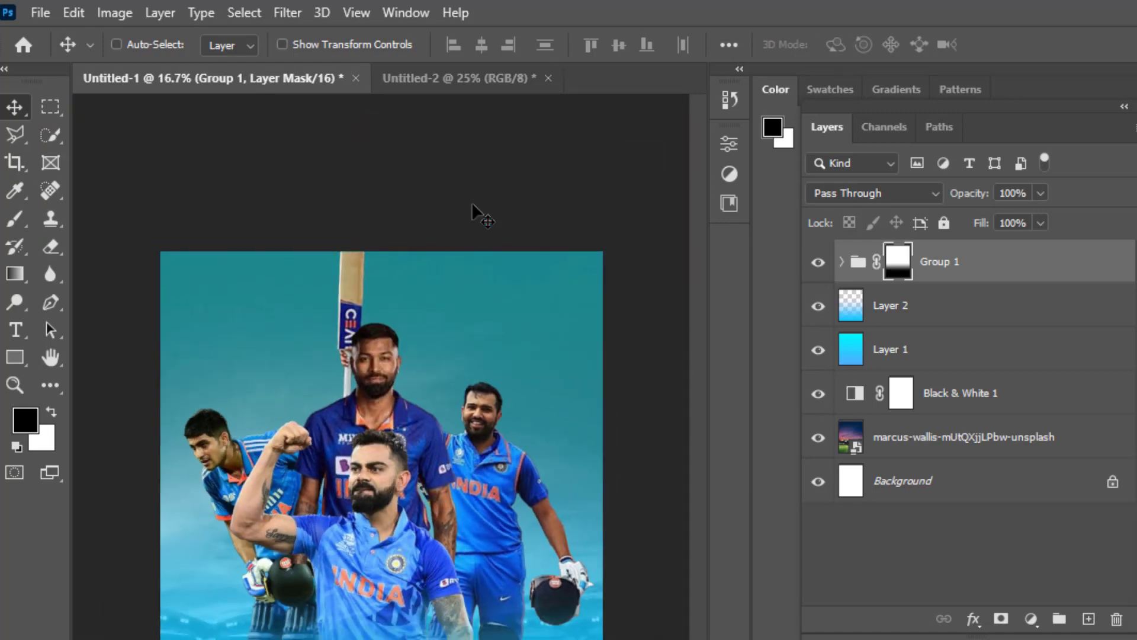
pyautogui.hotkey('ctrl', '+')
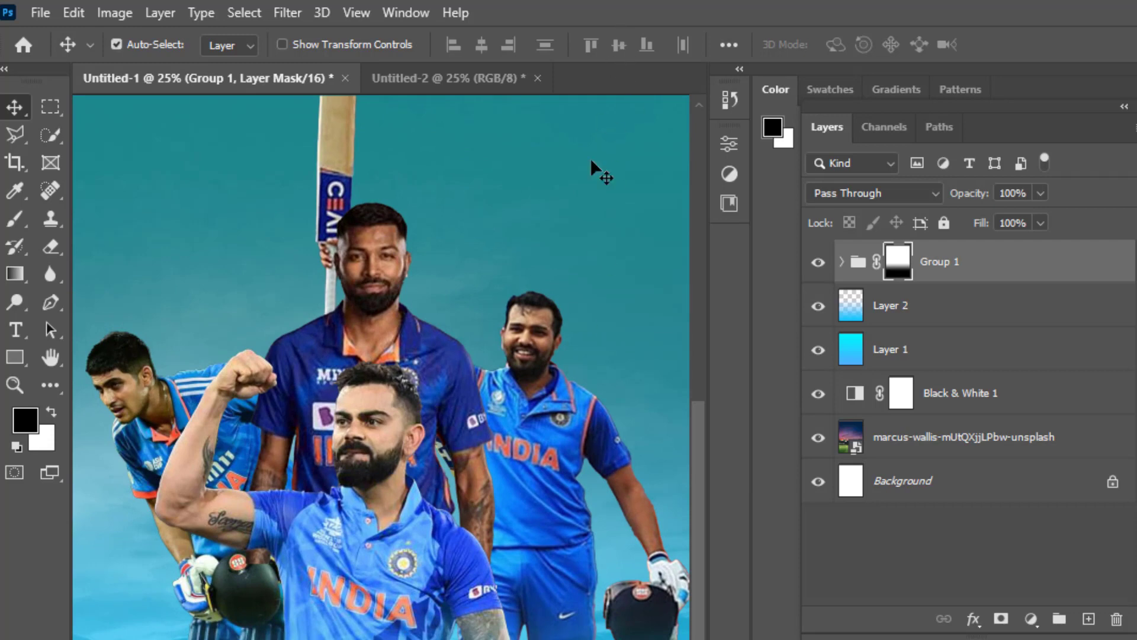
pyautogui.scroll(2, 591, 161)
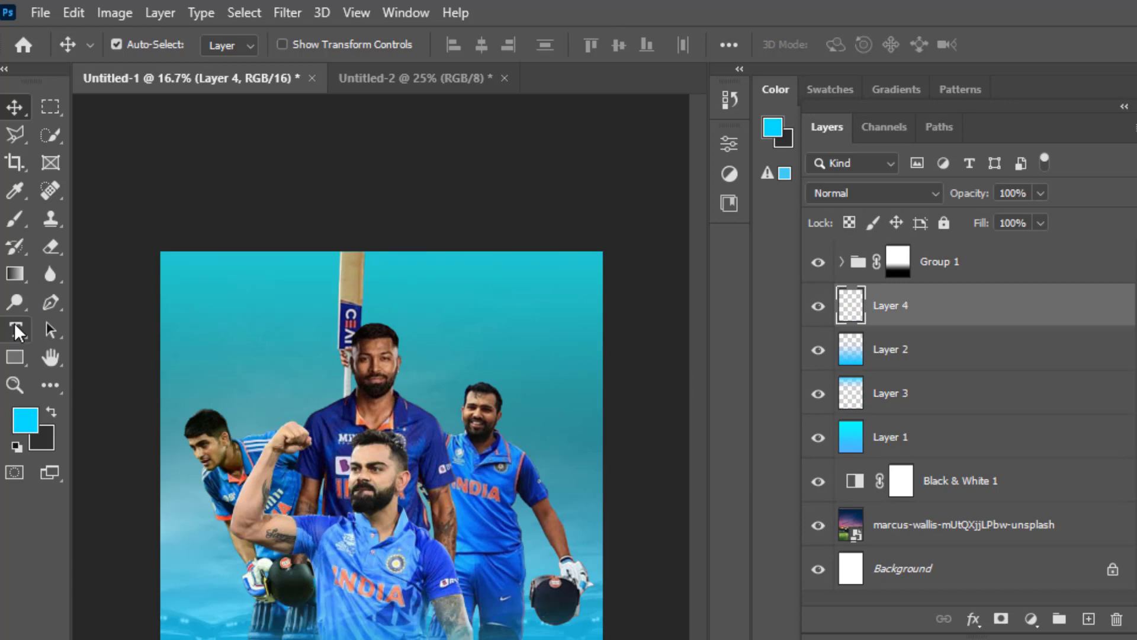
# Step: Type INDIA in Impact near the poster's top left and colour it white
pyautogui.click(16, 330)
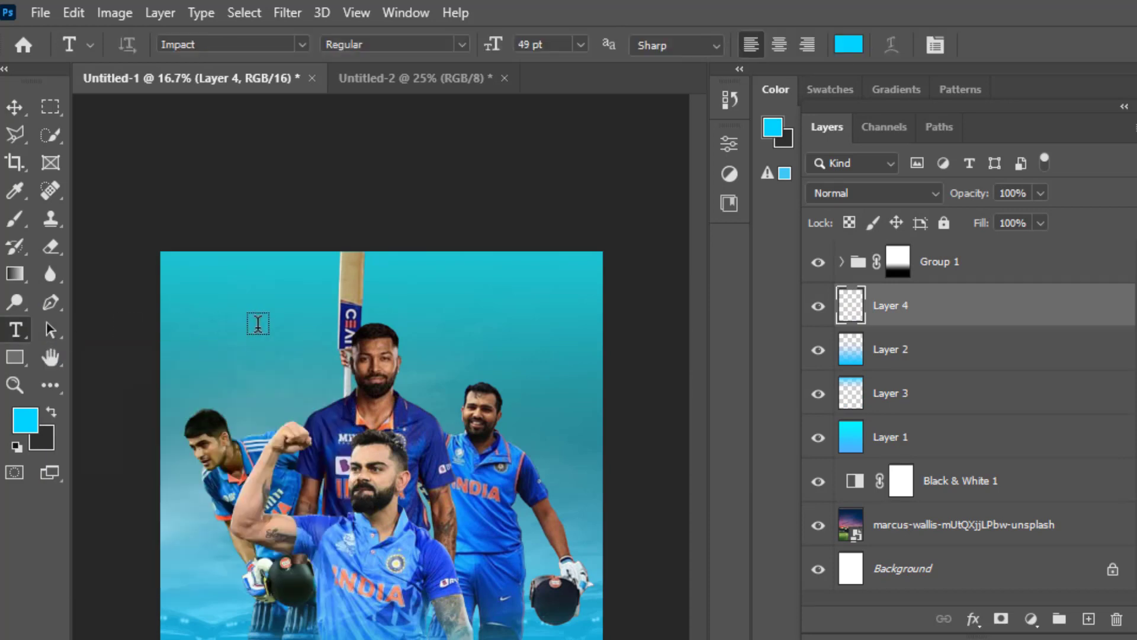
pyautogui.click(258, 324)
pyautogui.press('BackSpace')
pyautogui.write('IN')
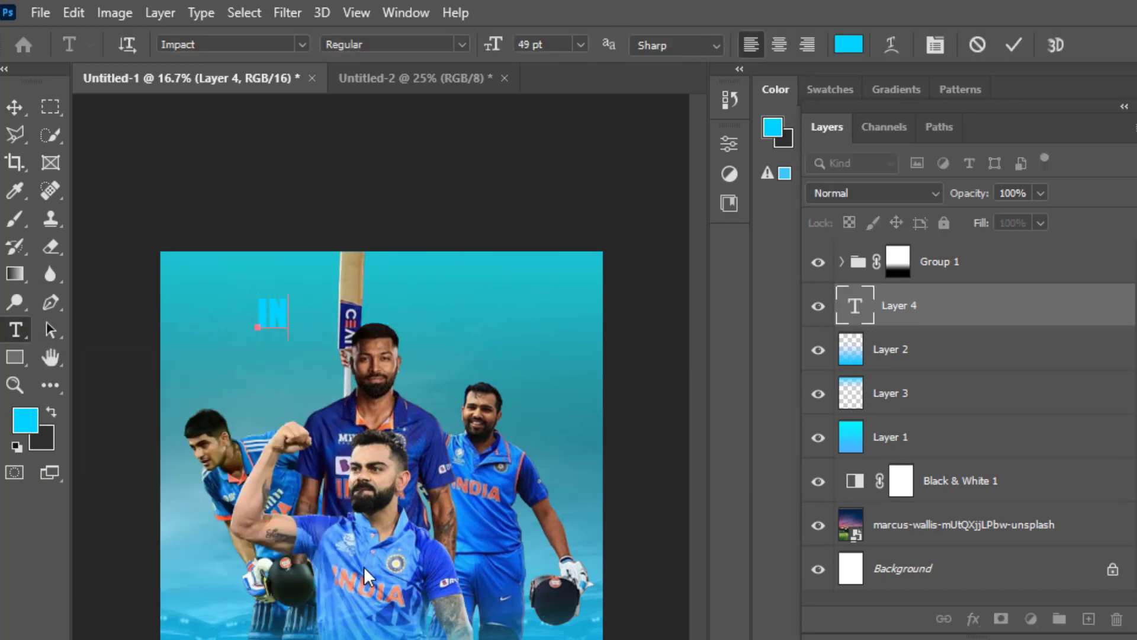
pyautogui.write('DIA')
pyautogui.click(15, 107)
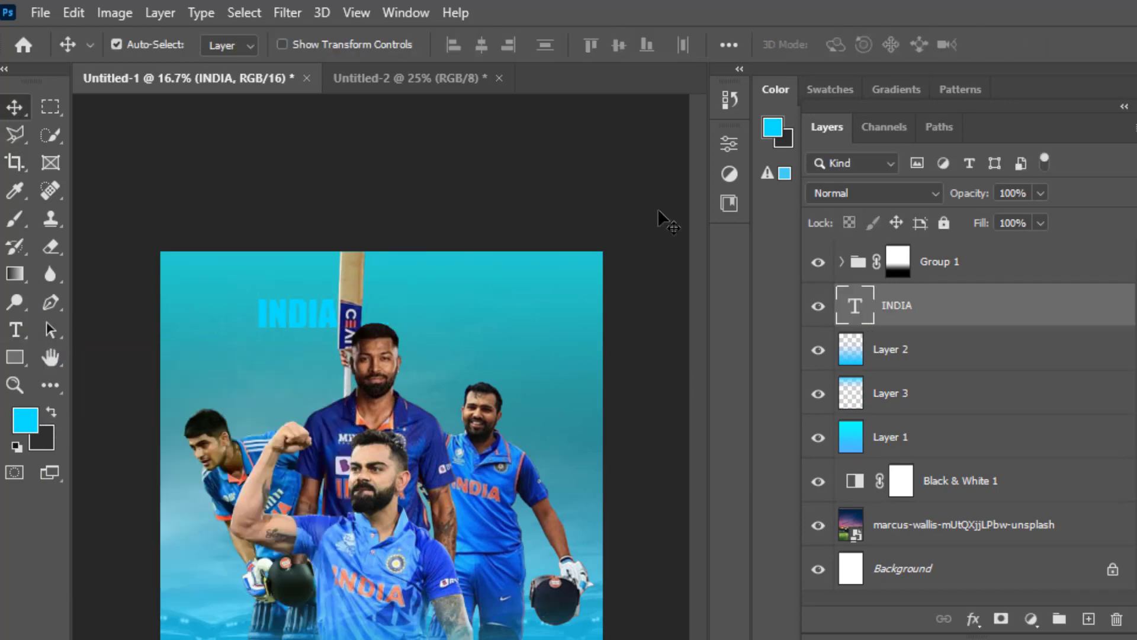
pyautogui.click(729, 144)
pyautogui.click(598, 463)
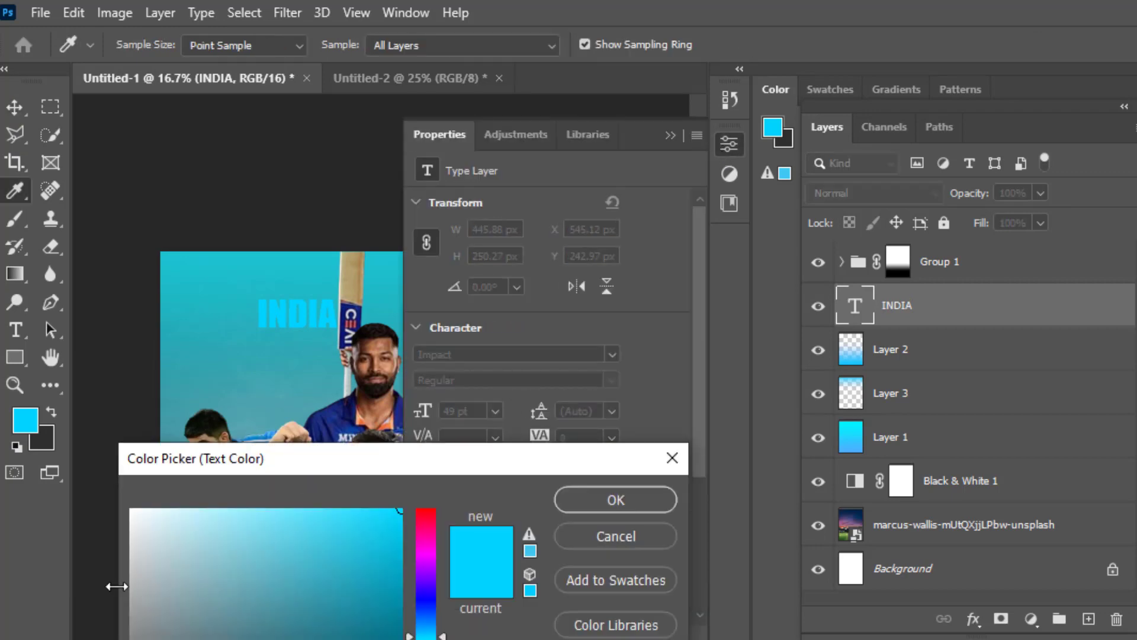
pyautogui.click(574, 493)
# Step: Free-transform INDIA to about 549%, stretching it across the full width near the top edge
pyautogui.click(669, 136)
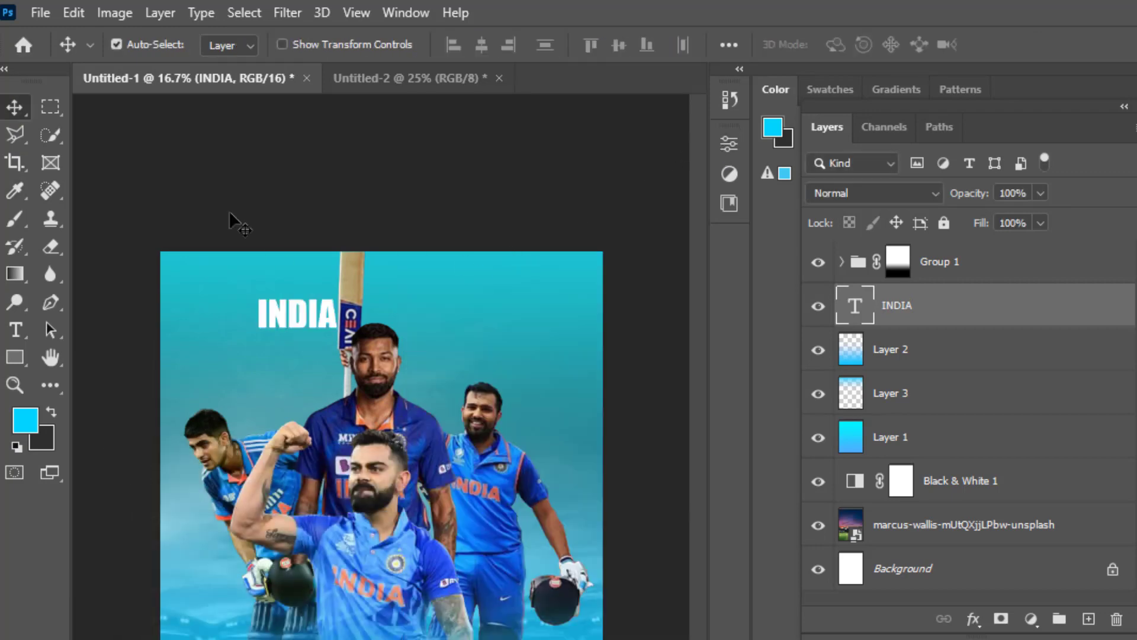
pyautogui.click(78, 13)
pyautogui.click(108, 475)
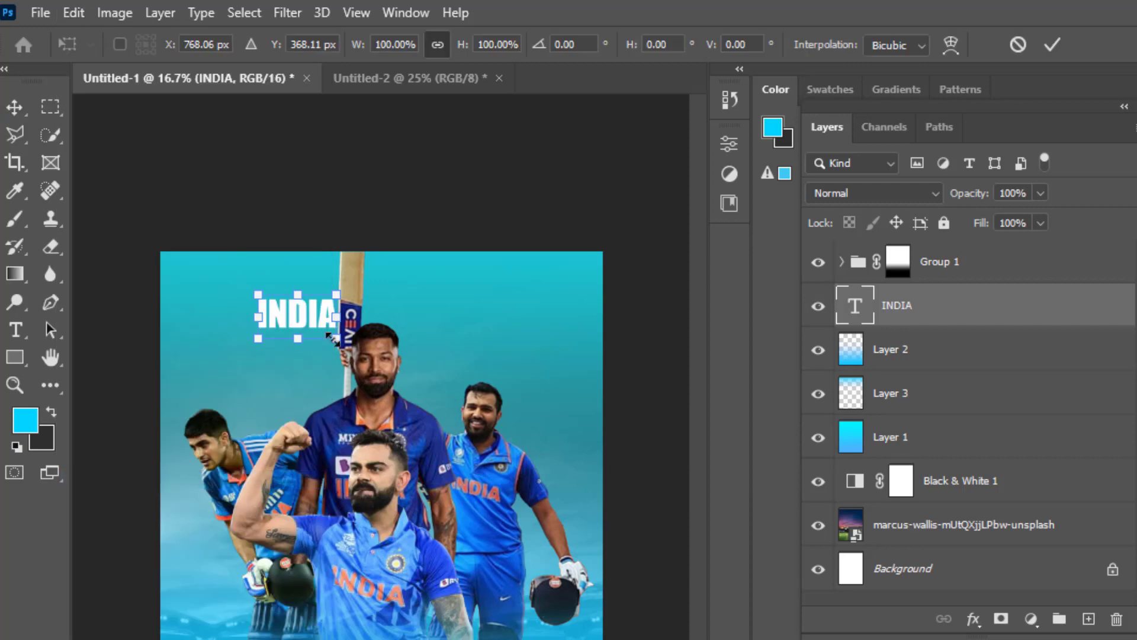
pyautogui.moveTo(336, 331)
pyautogui.mouseDown()
pyautogui.moveTo(499, 398)
pyautogui.moveTo(591, 464)
pyautogui.mouseUp()
pyautogui.moveTo(272, 381); pyautogui.dragTo(172, 376)
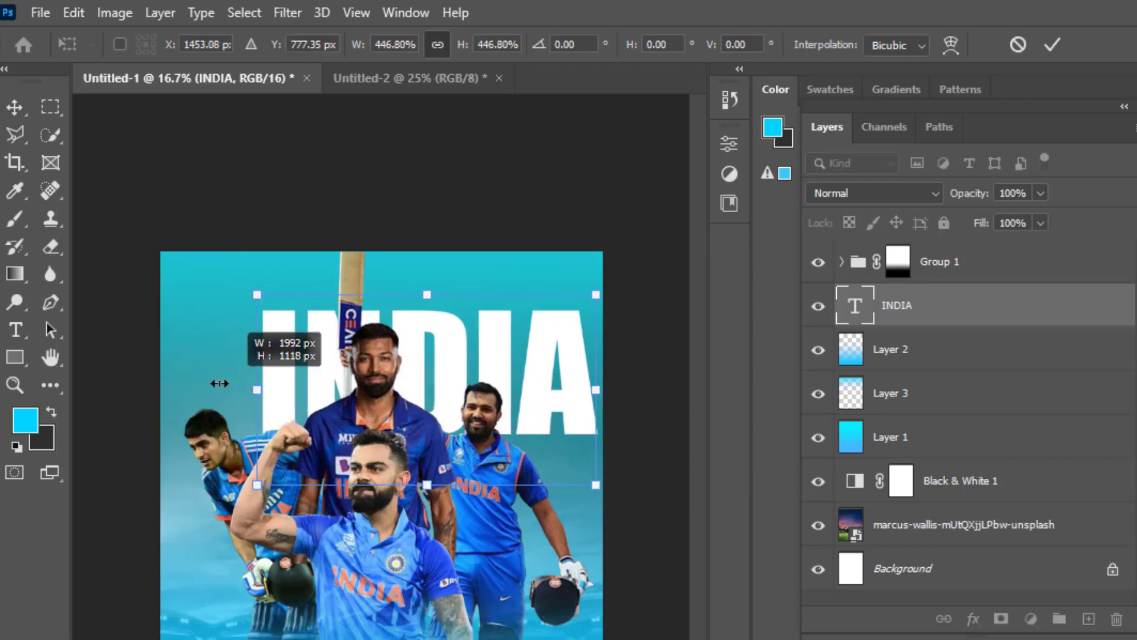
pyautogui.moveTo(448, 330); pyautogui.dragTo(448, 306)
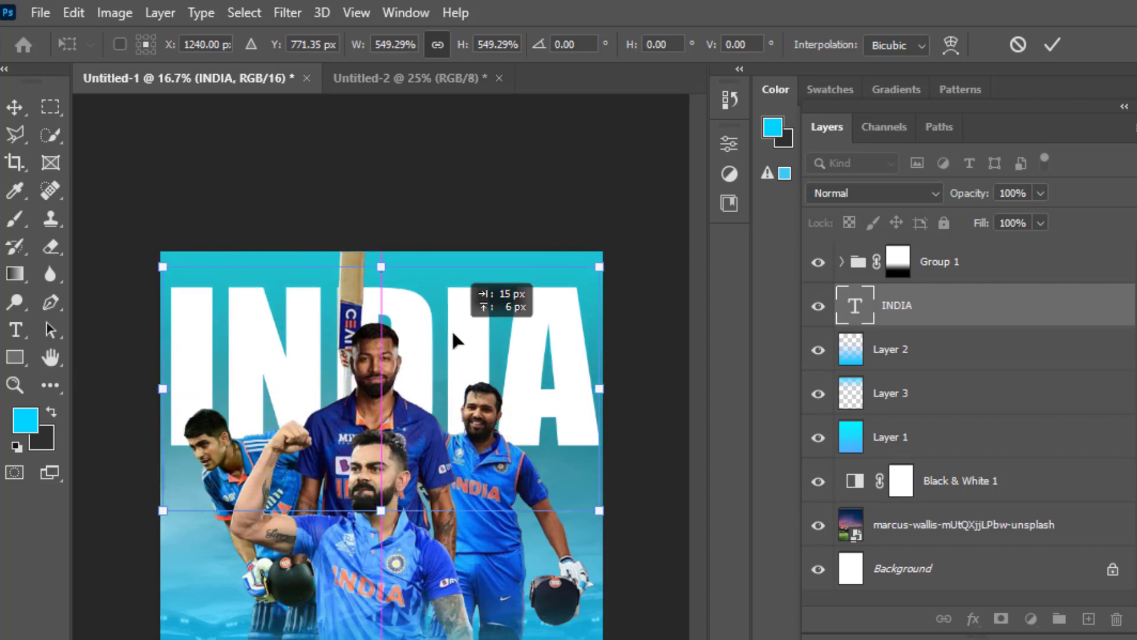
pyautogui.click(15, 106)
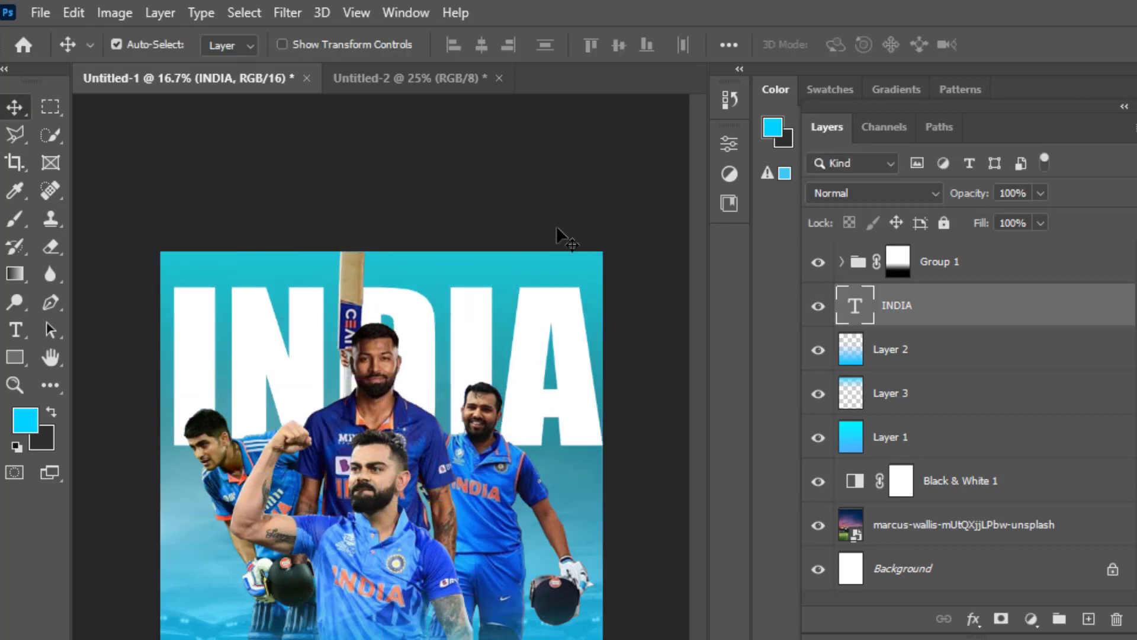
# Step: Add a gradient layer mask so the INDIA letters fade out toward the bottom
pyautogui.click(1001, 618)
pyautogui.click(16, 273)
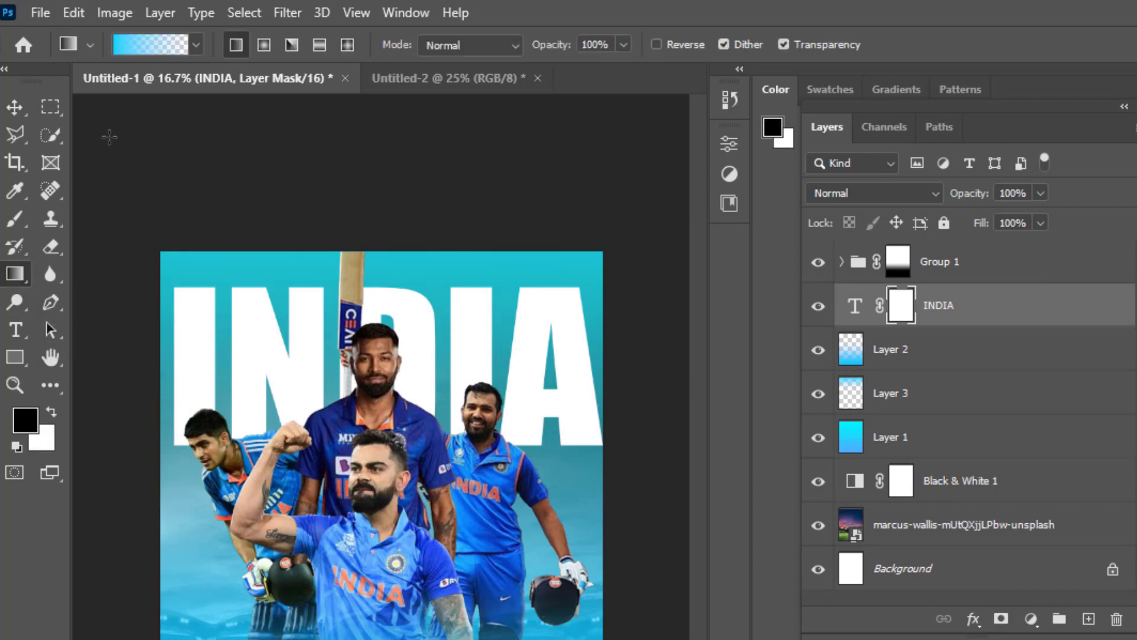
pyautogui.click(25, 420)
pyautogui.click(616, 499)
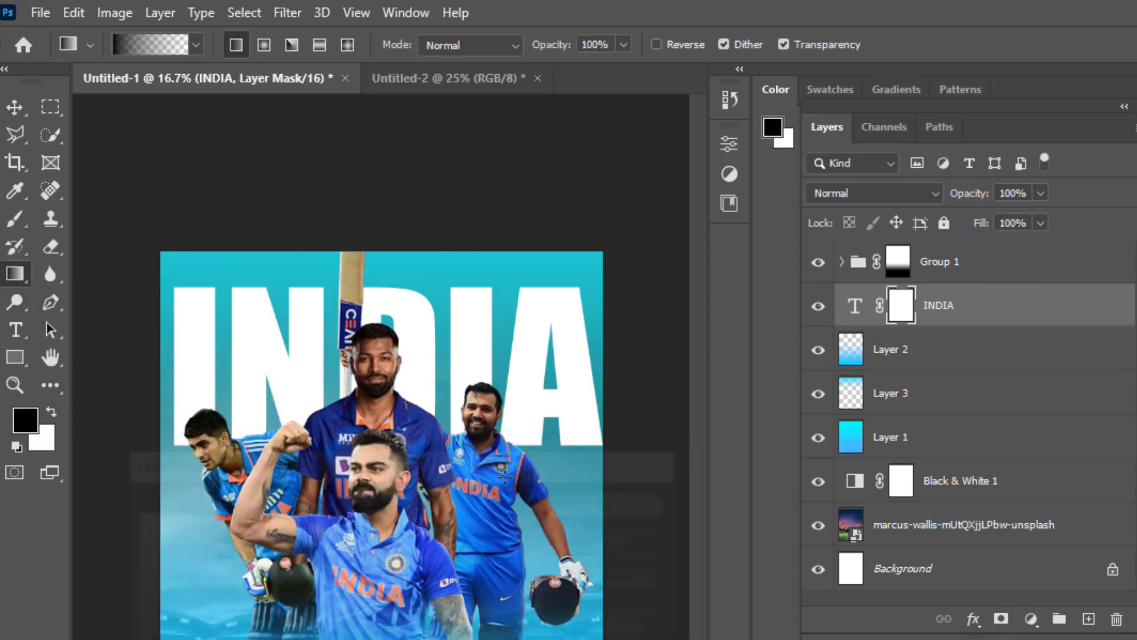
pyautogui.moveTo(421, 407); pyautogui.dragTo(421, 400)
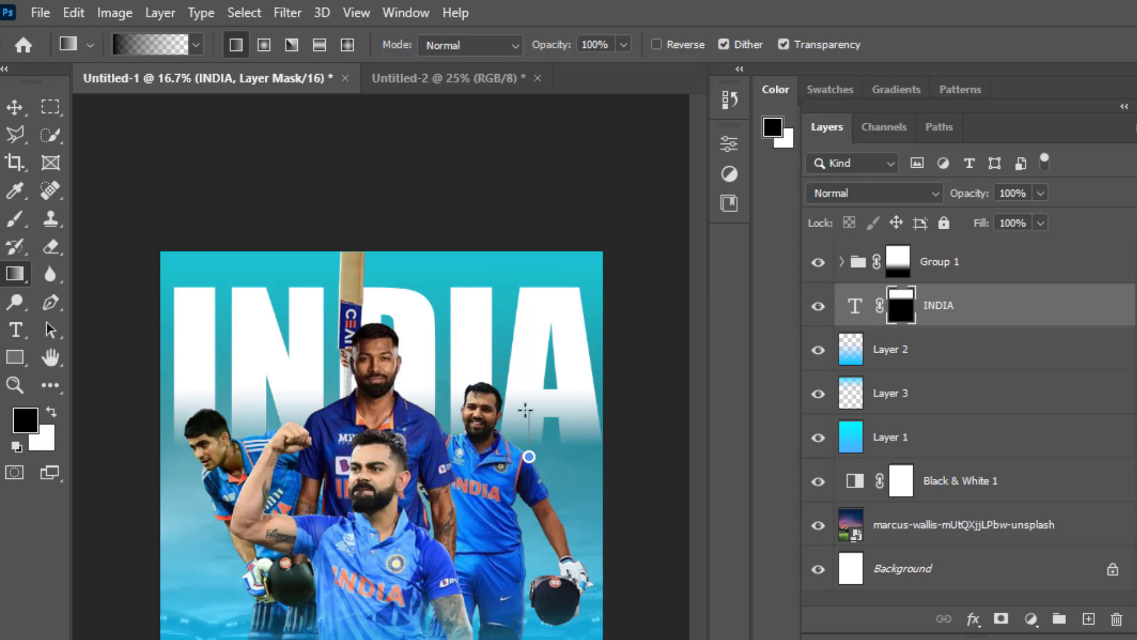
pyautogui.moveTo(528, 456); pyautogui.dragTo(525, 410)
# Step: Lower INDIA's opacity to 68% and add an empty new layer above Group 1
pyautogui.press('v')
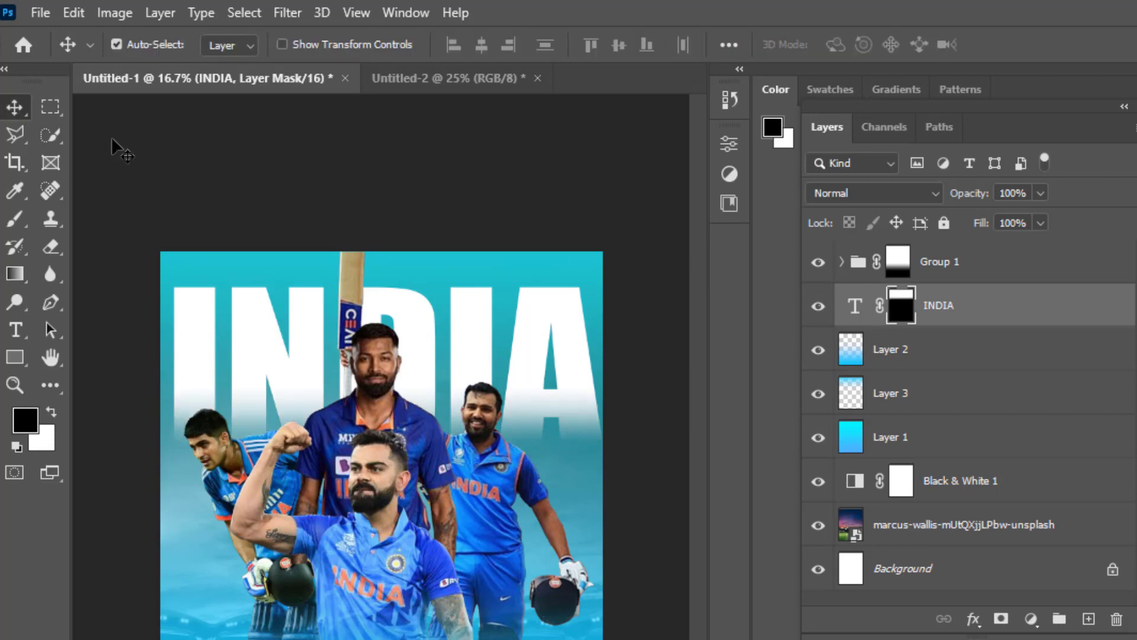
pyautogui.click(1040, 192)
pyautogui.moveTo(1011, 216); pyautogui.dragTo(1007, 217)
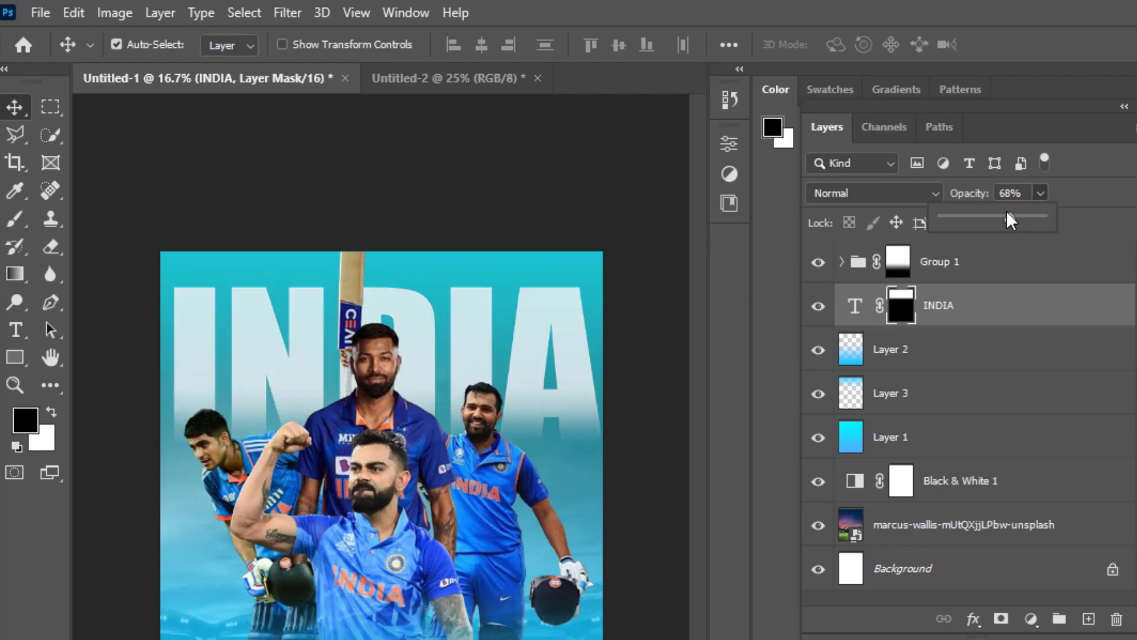
pyautogui.click(652, 187)
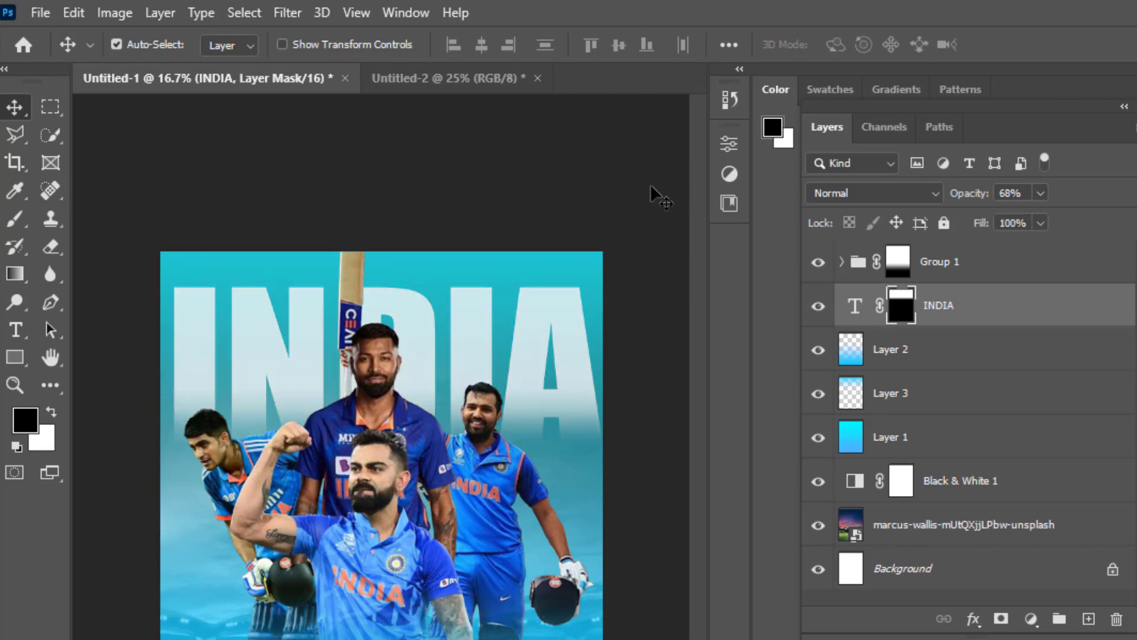
pyautogui.click(980, 270)
pyautogui.click(1089, 618)
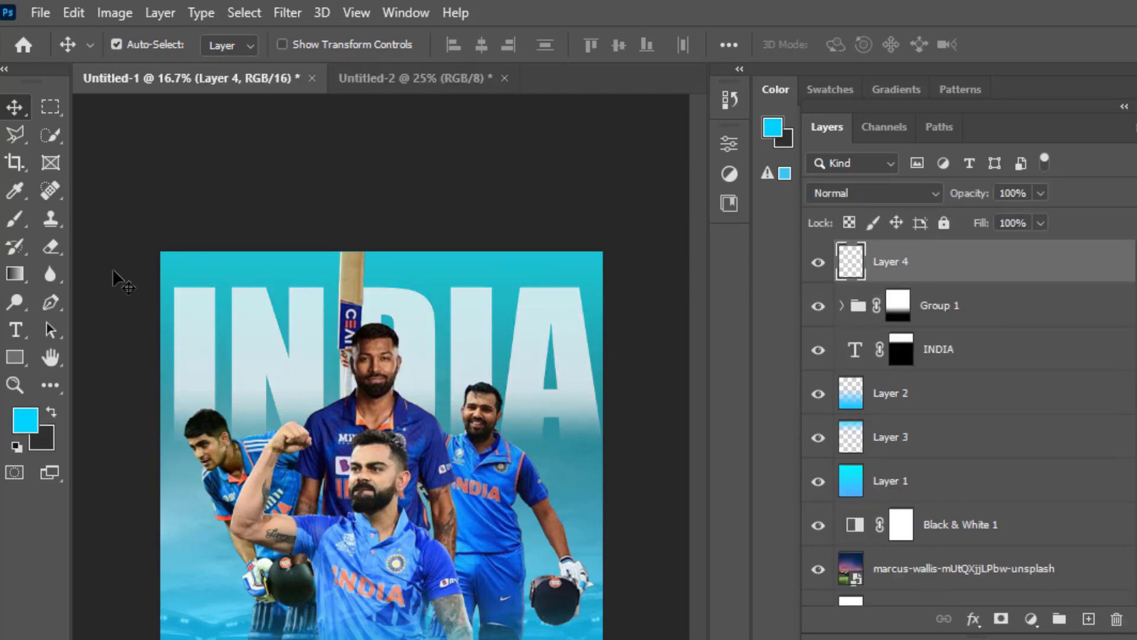
# Step: Type a second INDIA text near the bottom of the poster
pyautogui.click(16, 330)
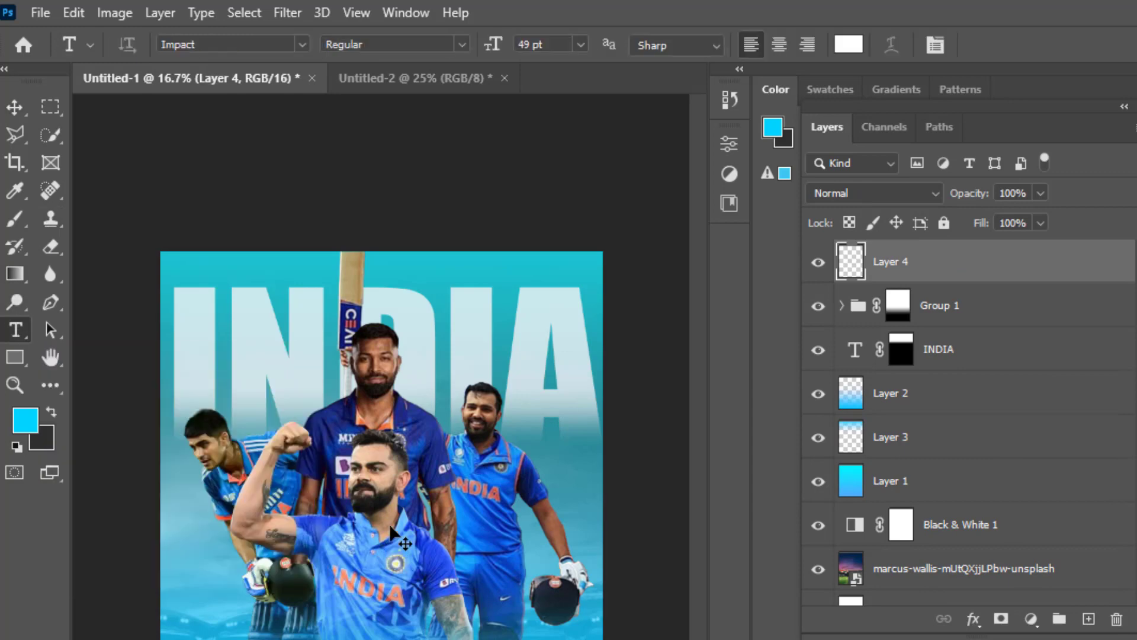
pyautogui.scroll(1, 400, 551)
pyautogui.moveTo(424, 548)
pyautogui.mouseDown()
pyautogui.moveTo(418, 393)
pyautogui.moveTo(371, 588)
pyautogui.mouseUp()
pyautogui.click(371, 592)
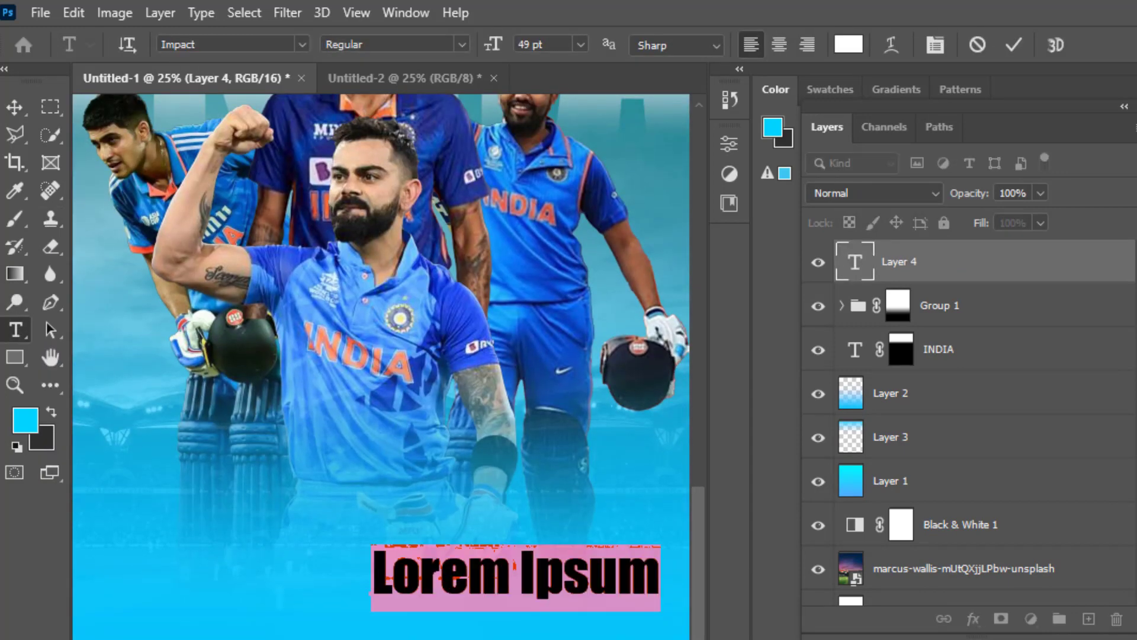
pyautogui.press('BackSpace')
pyautogui.write('IND')
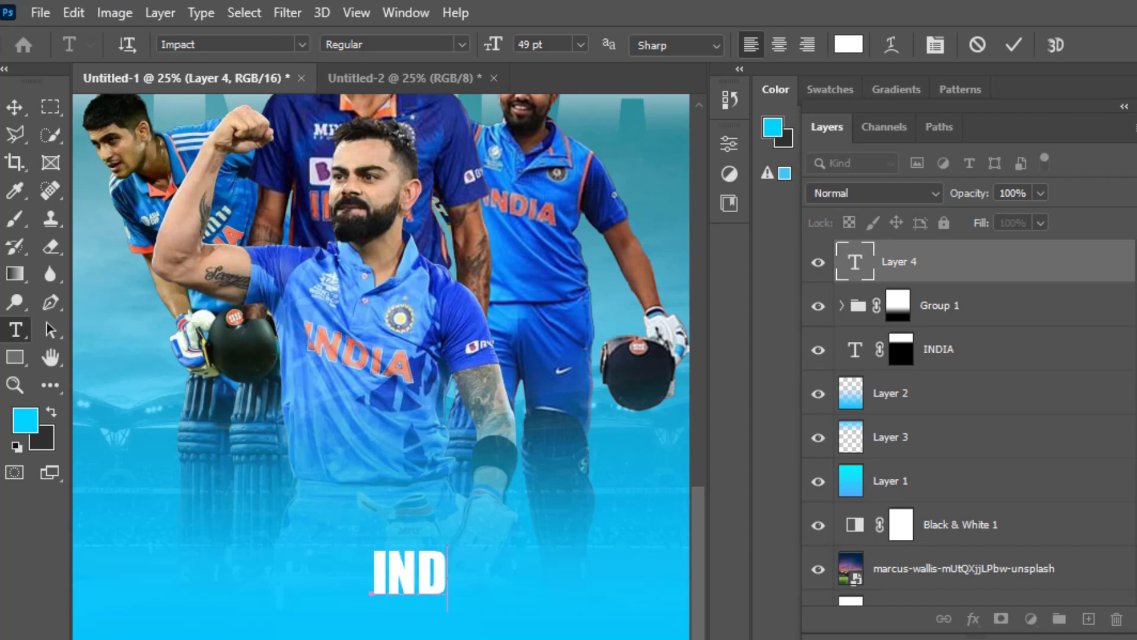
pyautogui.write('IA')
pyautogui.click(16, 106)
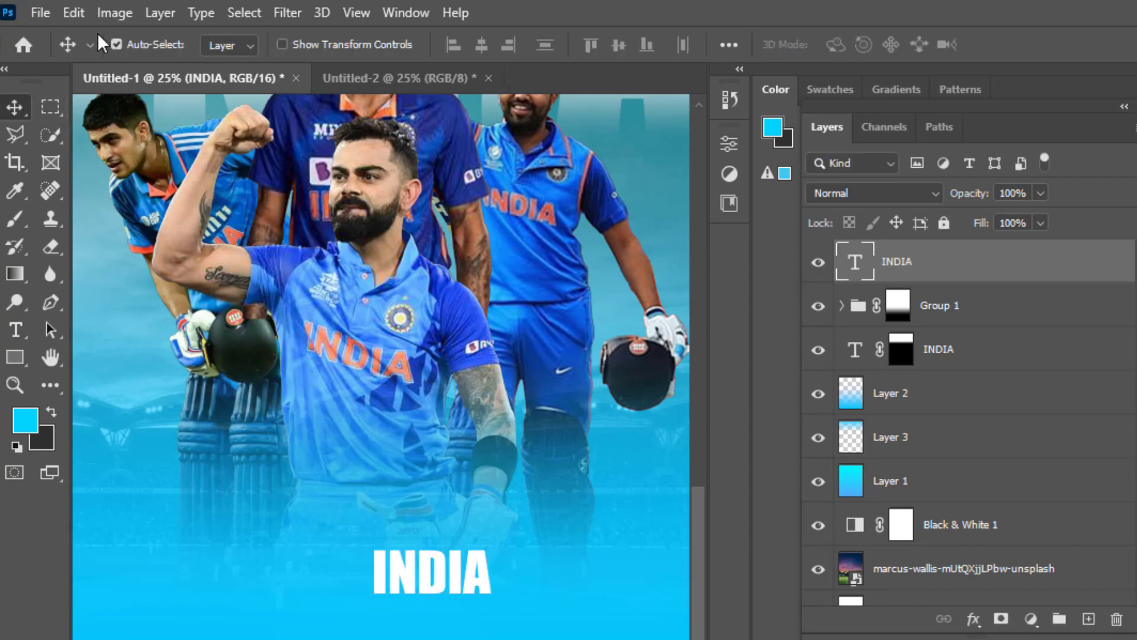
pyautogui.scroll(-2, 181, 201)
# Step: Free-transform the second INDIA to about 421% across the poster's lower area
pyautogui.click(73, 12)
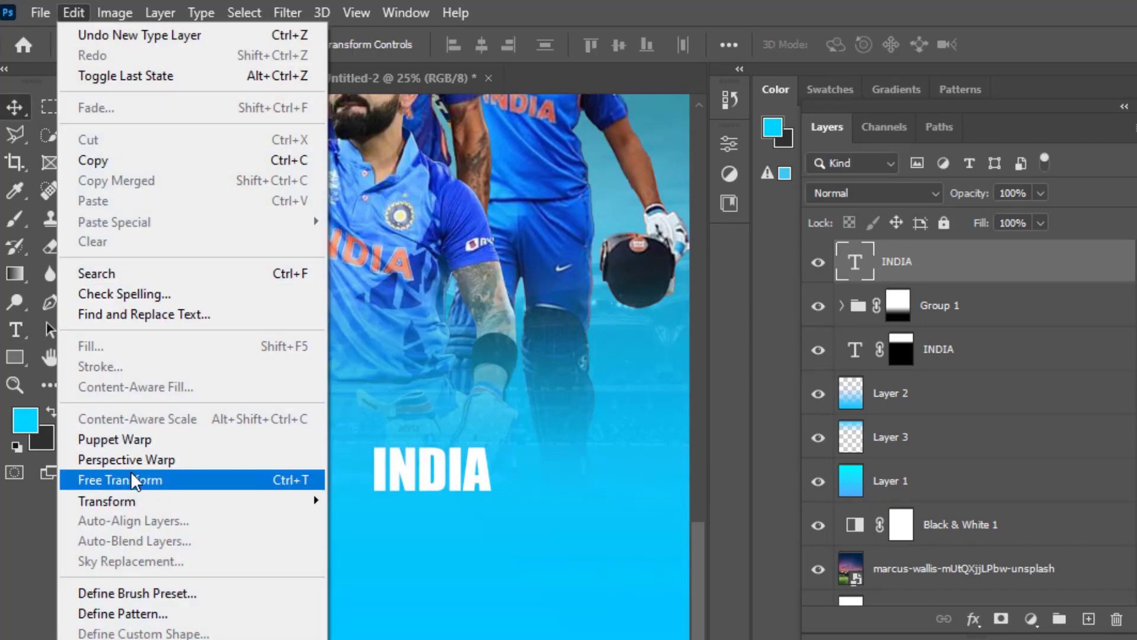
pyautogui.click(189, 477)
pyautogui.hotkey('ctrl', '-')
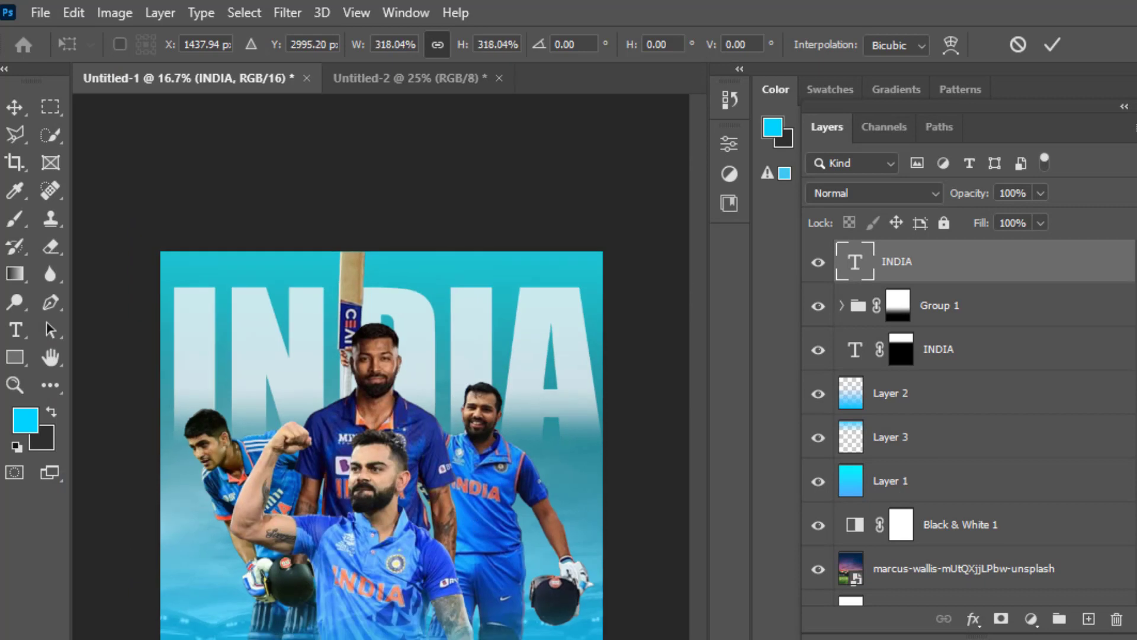
pyautogui.moveTo(253, 583); pyautogui.dragTo(221, 605)
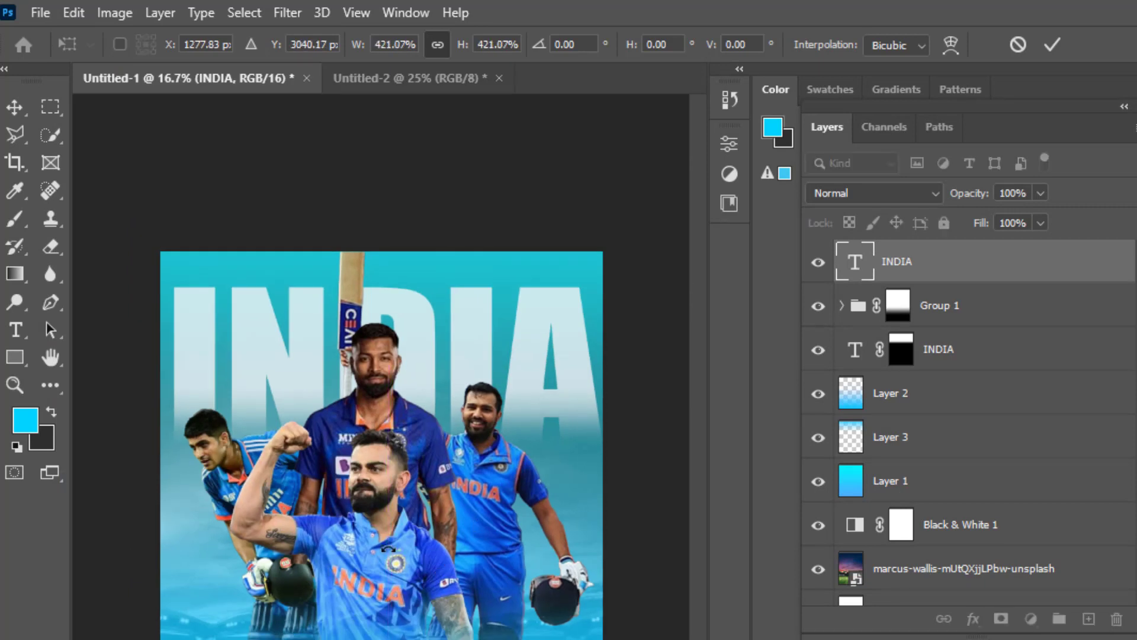
pyautogui.press('Return')
pyautogui.click(610, 459)
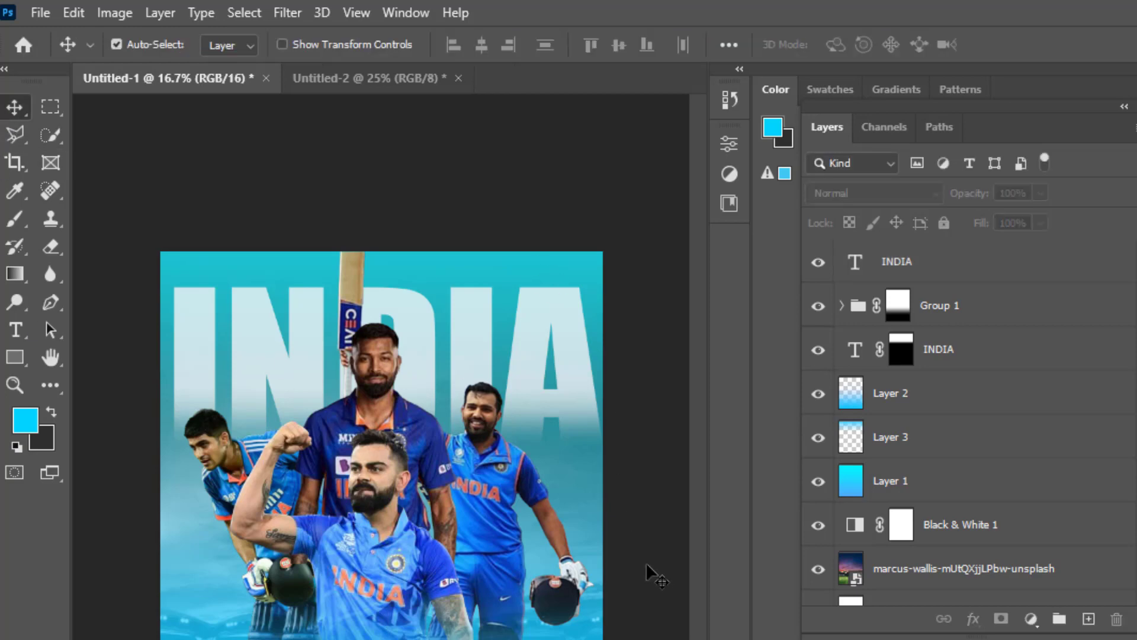
pyautogui.hotkey('ctrl', '+')
pyautogui.scroll(-3, 610, 468)
pyautogui.scroll(-3, 666, 435)
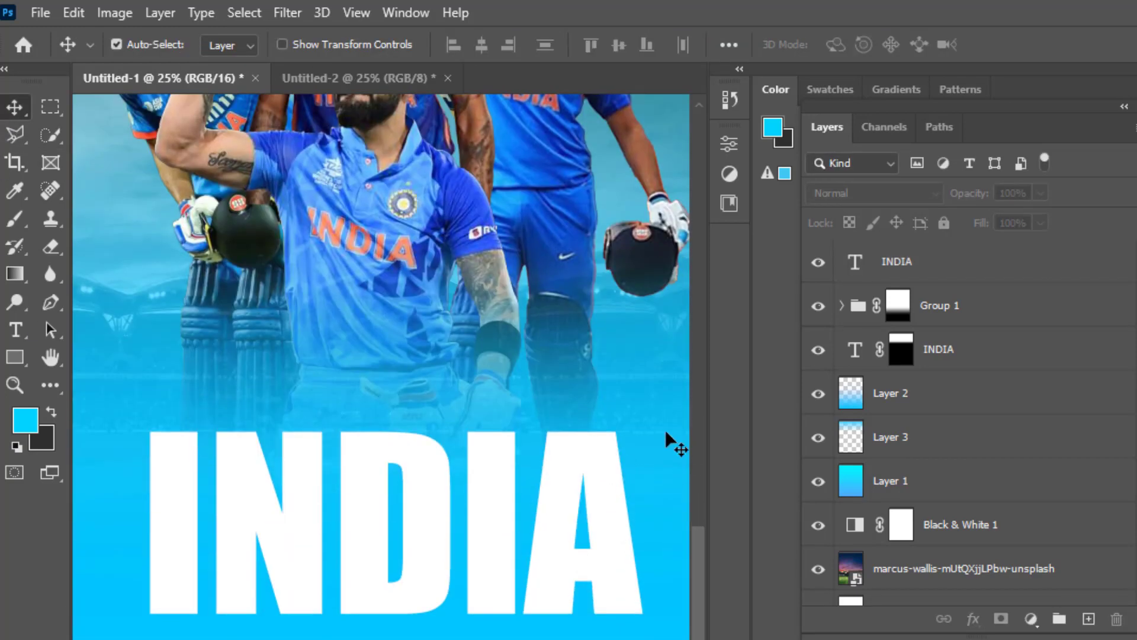
# Step: Add a new layer and type white 'Let's Go' in Impact above the lower INDIA
pyautogui.click(994, 276)
pyautogui.click(1088, 619)
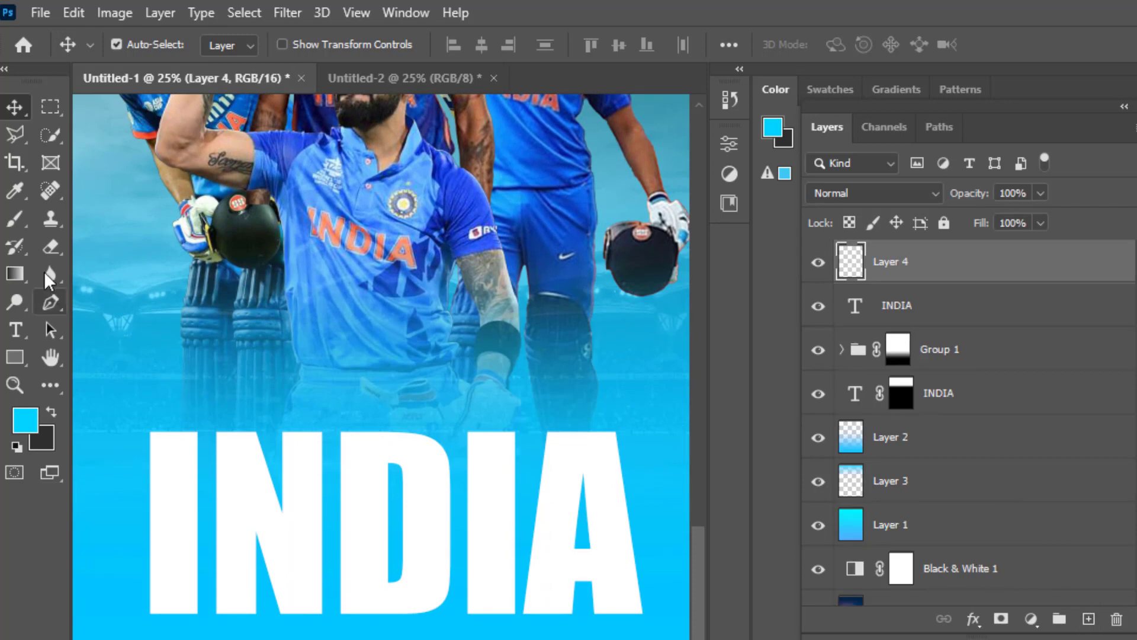
pyautogui.click(16, 329)
pyautogui.click(294, 346)
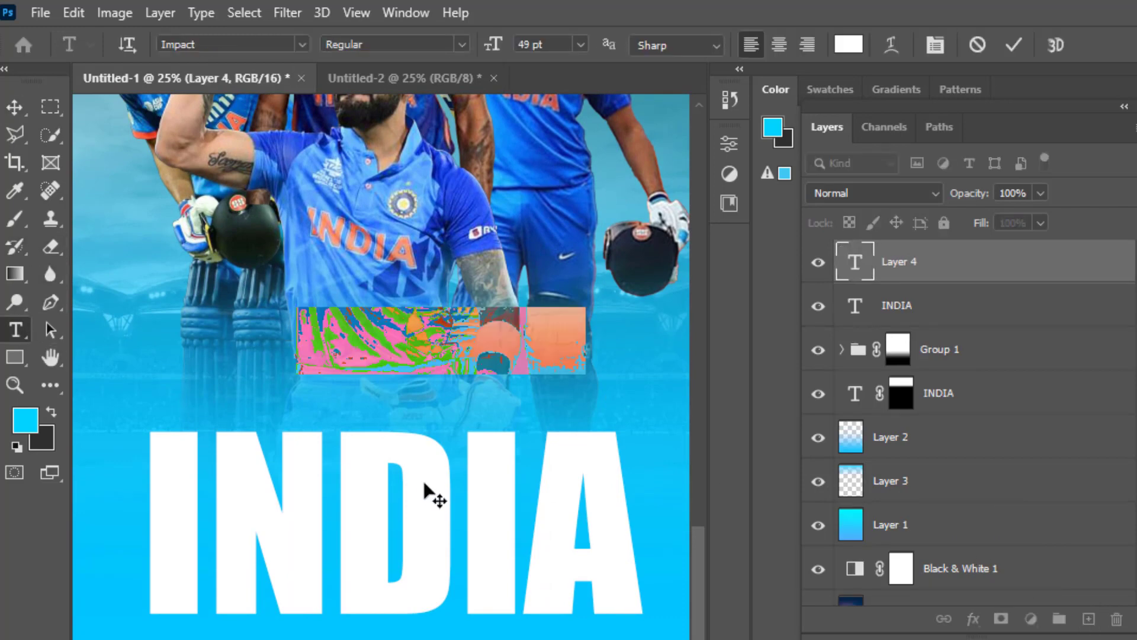
pyautogui.press('BackSpace')
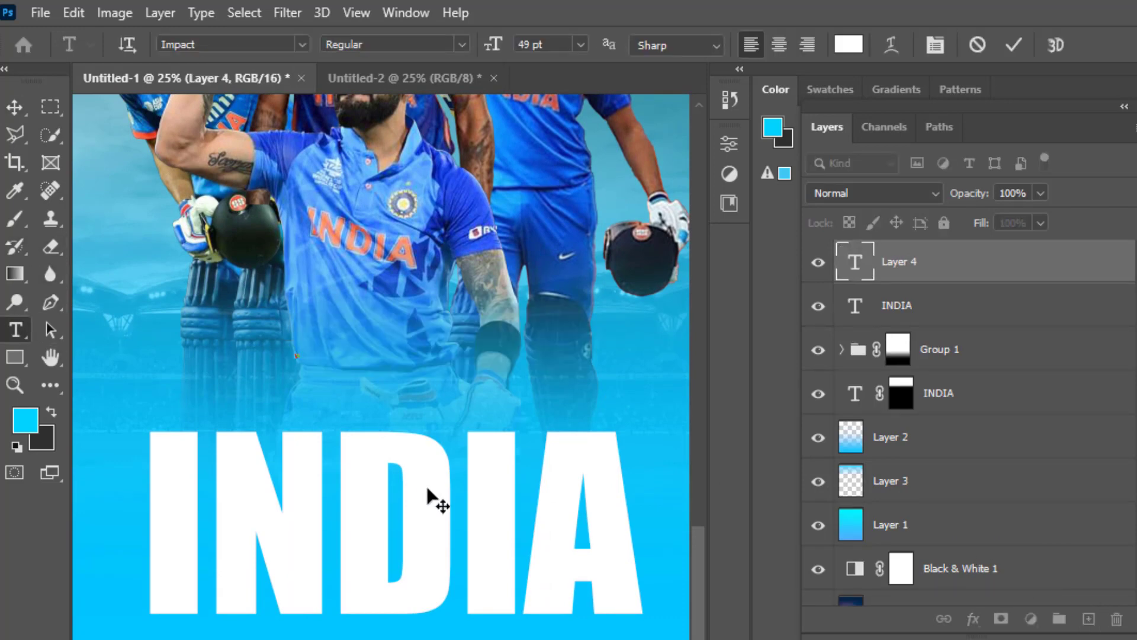
pyautogui.write('LE')
pyautogui.press('BackSpace')
pyautogui.write('e')
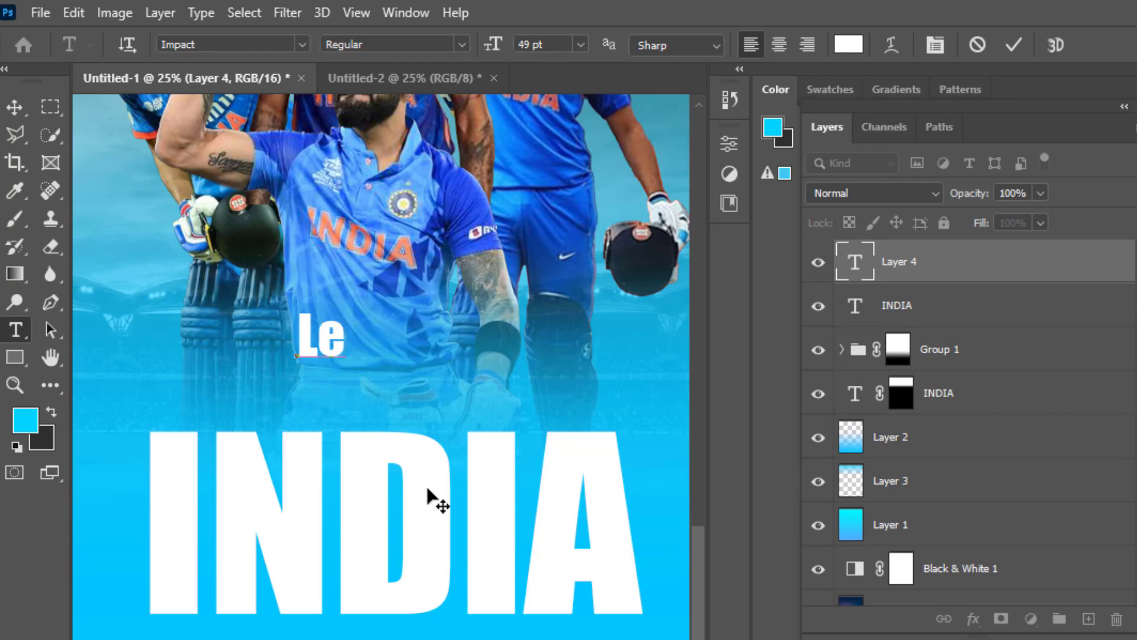
pyautogui.write('t’')
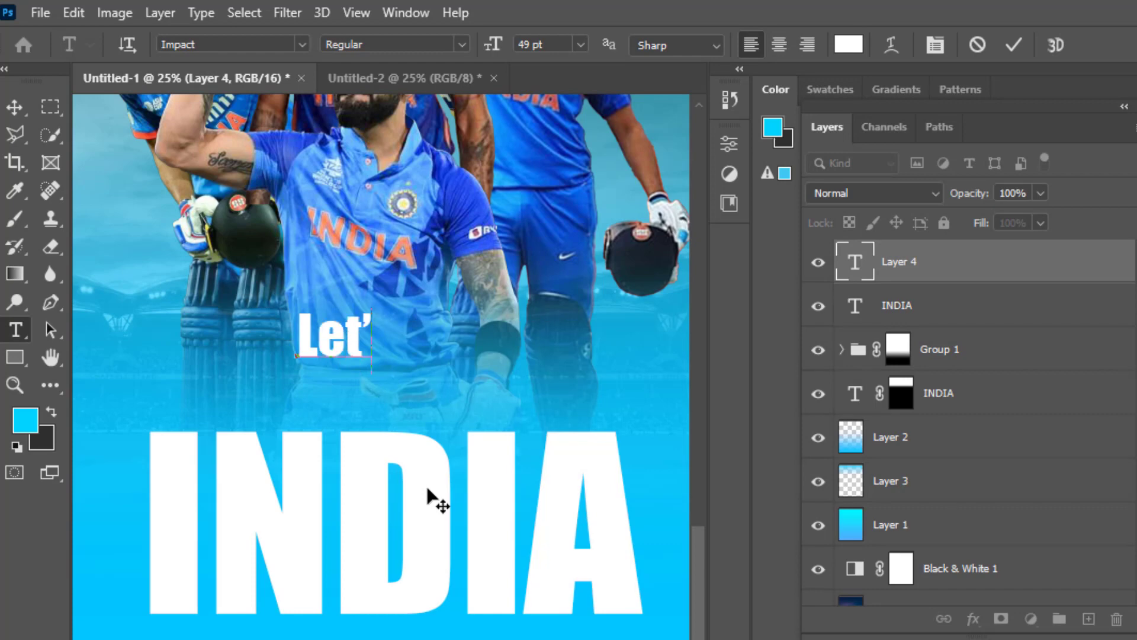
pyautogui.write('s Go')
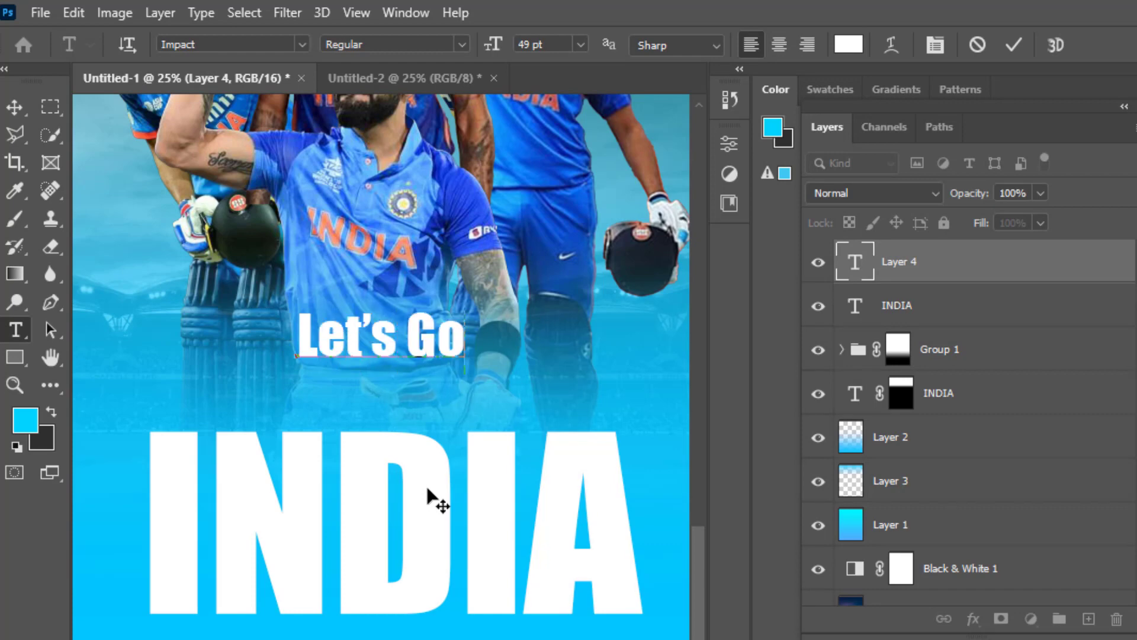
pyautogui.click(16, 105)
pyautogui.click(729, 144)
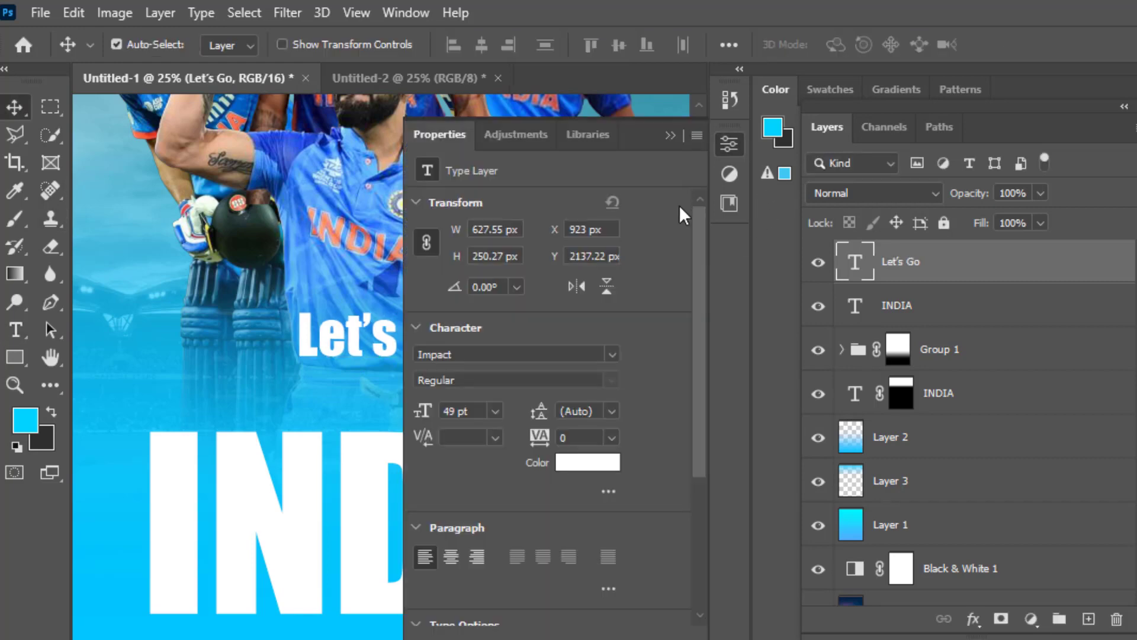
# Step: Set 'Let's Go' in the Barokah Signature script font and move it down onto INDIA
pyautogui.click(612, 354)
pyautogui.press('Down')
pyautogui.press('Down')
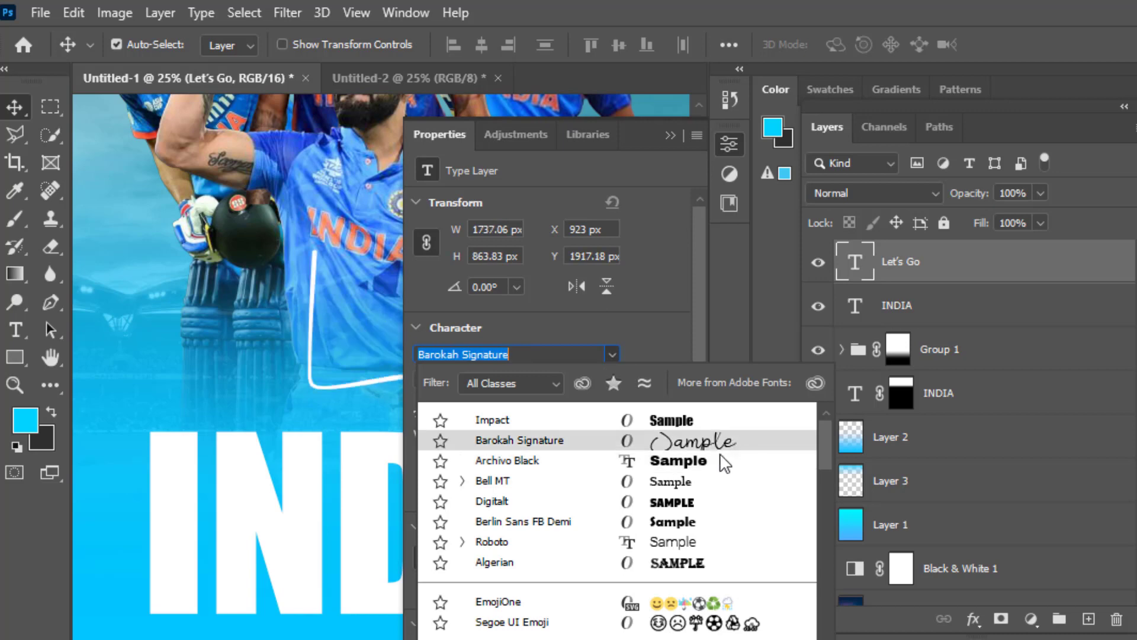
pyautogui.scroll(-3, 733, 450)
pyautogui.scroll(-3, 616, 522)
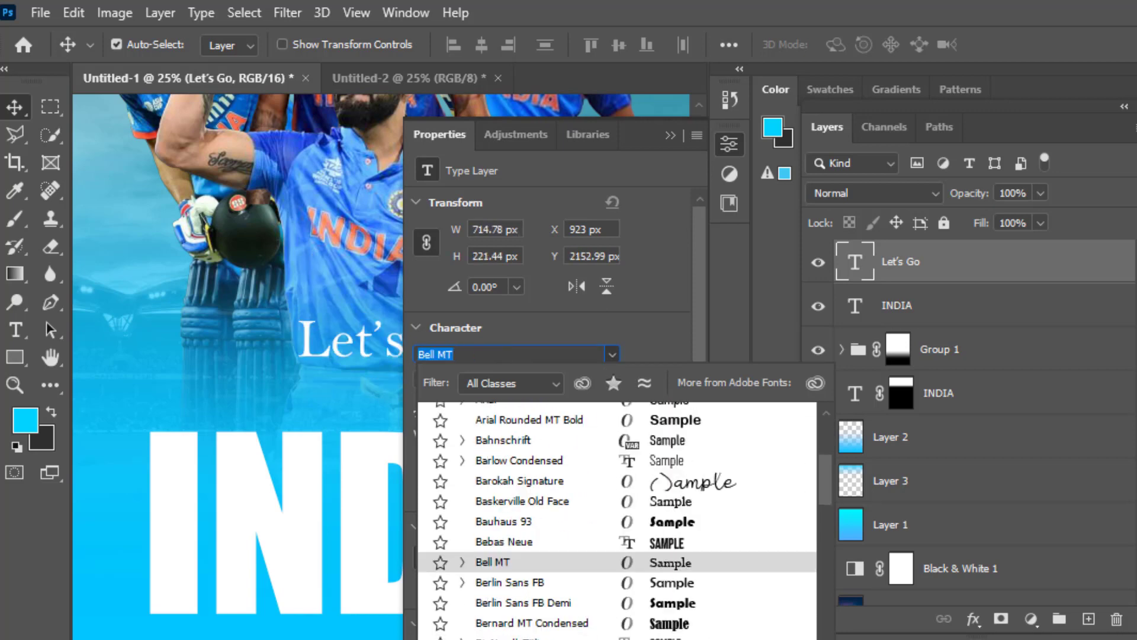
pyautogui.scroll(-2, 616, 522)
pyautogui.scroll(-4, 616, 521)
pyautogui.scroll(-3, 616, 522)
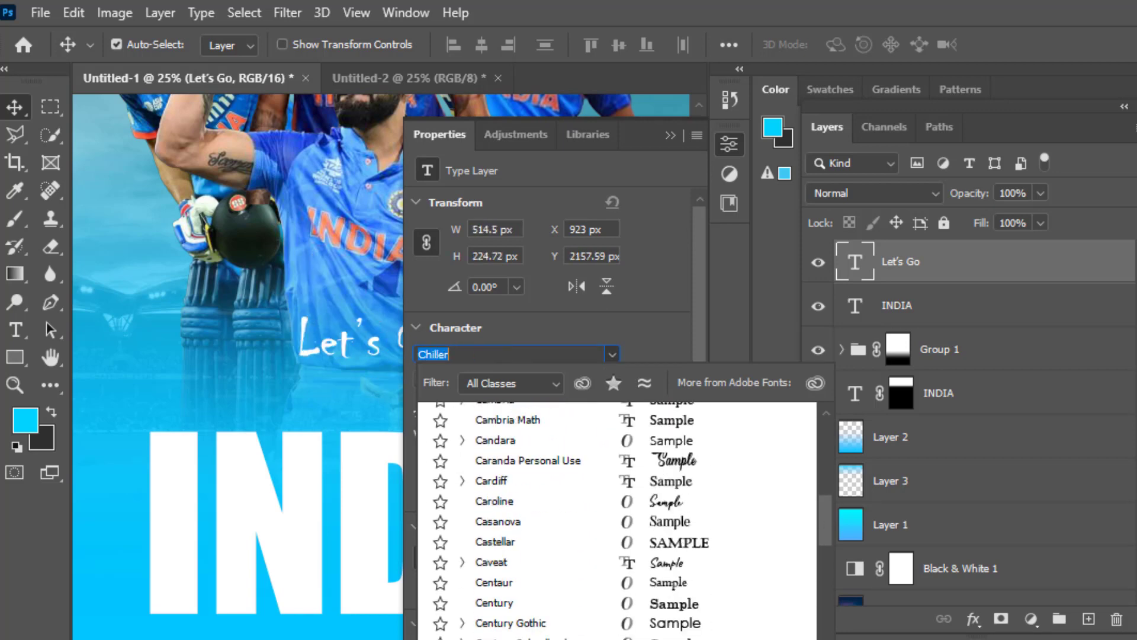
pyautogui.scroll(-3, 616, 522)
pyautogui.scroll(-3, 616, 521)
pyautogui.scroll(-1, 616, 522)
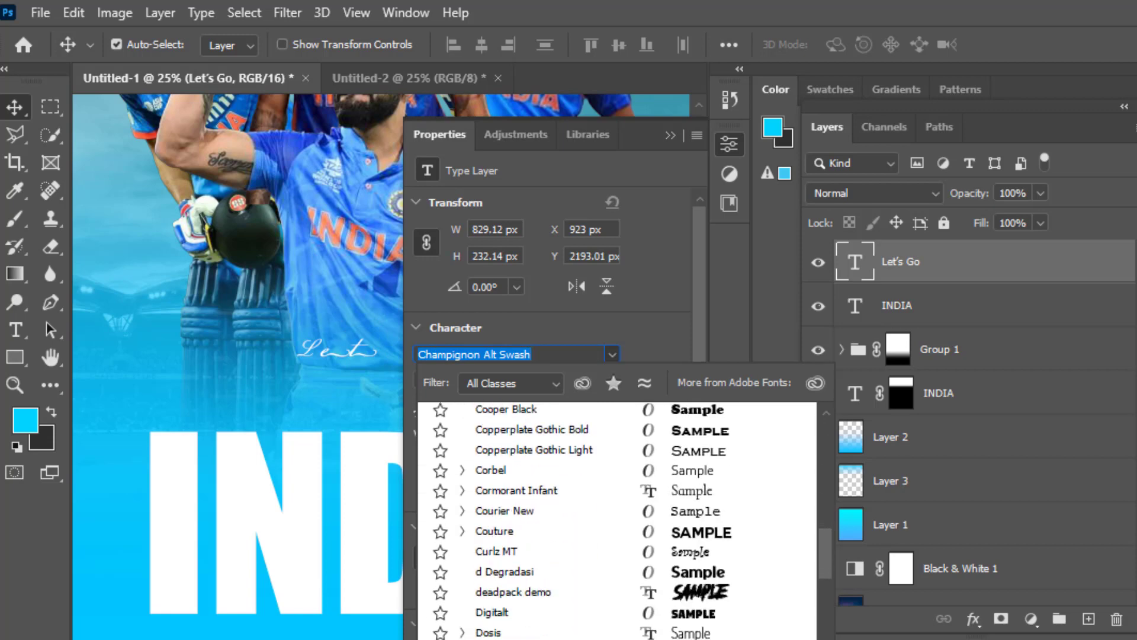
pyautogui.scroll(-3, 616, 521)
pyautogui.scroll(-2, 616, 521)
pyautogui.click(824, 439)
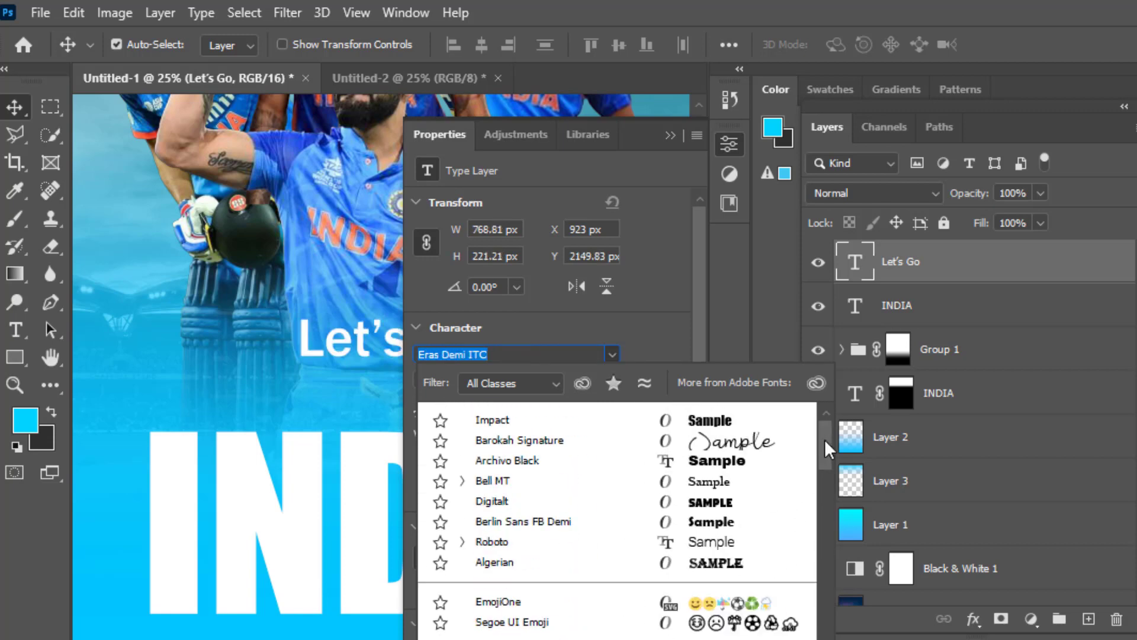
pyautogui.click(509, 436)
pyautogui.click(630, 318)
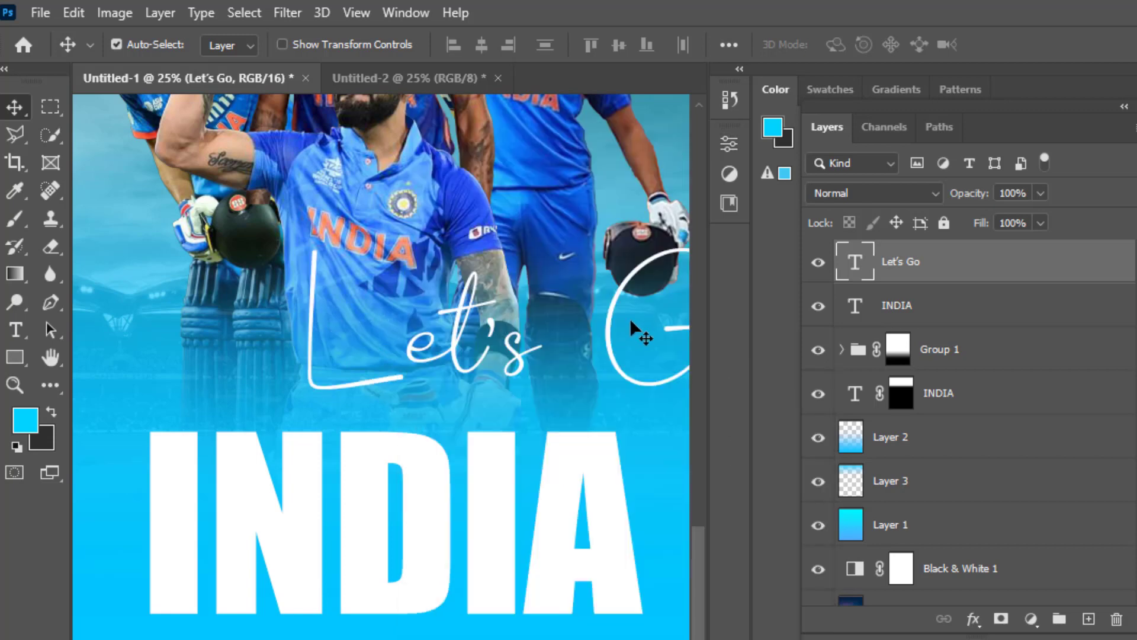
pyautogui.moveTo(613, 306)
pyautogui.mouseDown()
pyautogui.moveTo(472, 433)
pyautogui.moveTo(490, 430)
pyautogui.mouseUp()
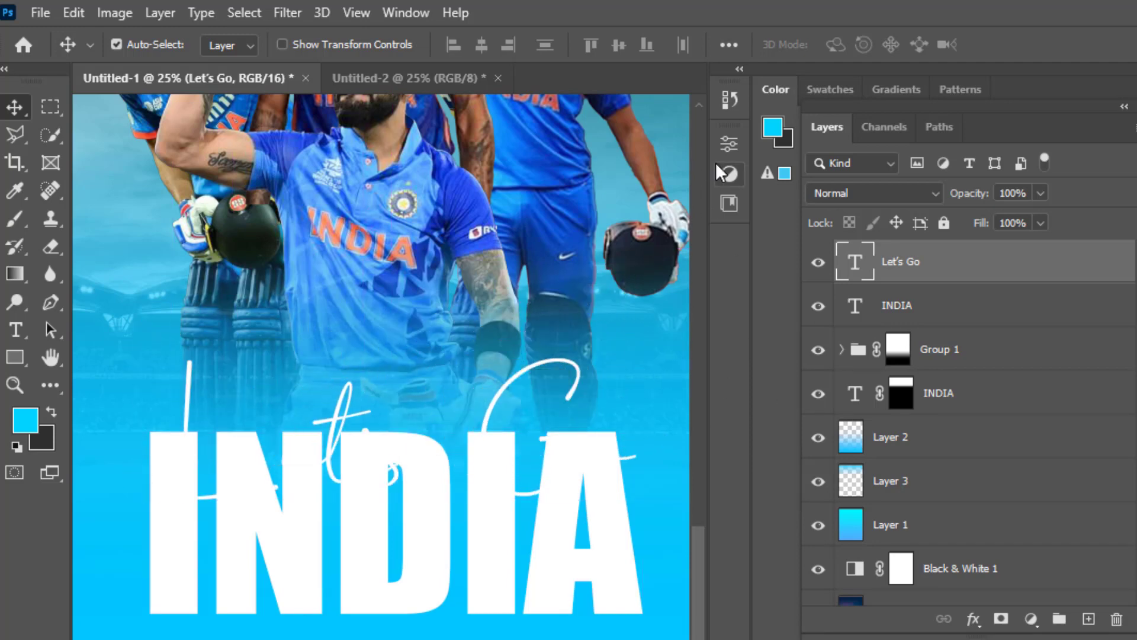
# Step: Recolour 'Let's Go' with jersey blue sampled from a player's shirt and lower it across INDIA
pyautogui.click(729, 143)
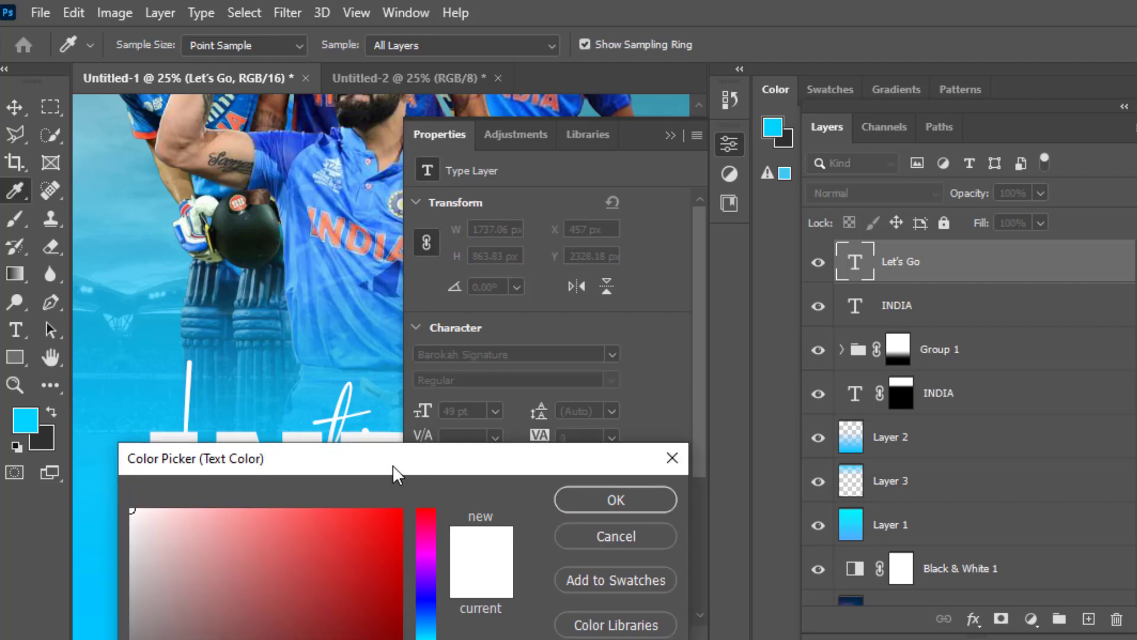
pyautogui.moveTo(393, 470); pyautogui.dragTo(401, 581)
pyautogui.click(333, 309)
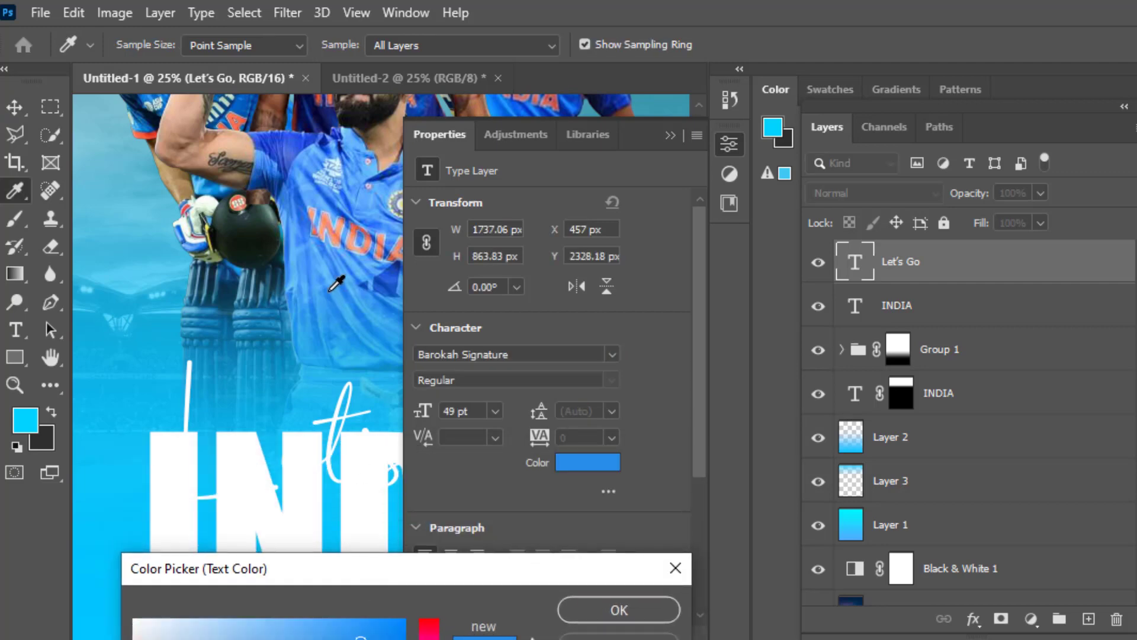
pyautogui.click(619, 609)
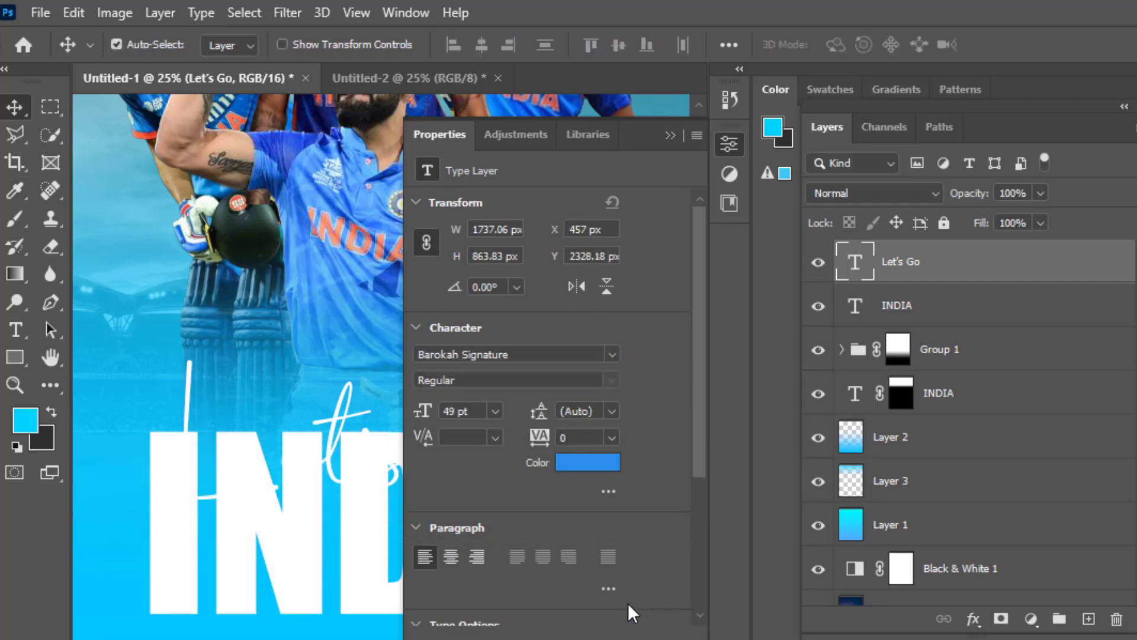
pyautogui.click(670, 135)
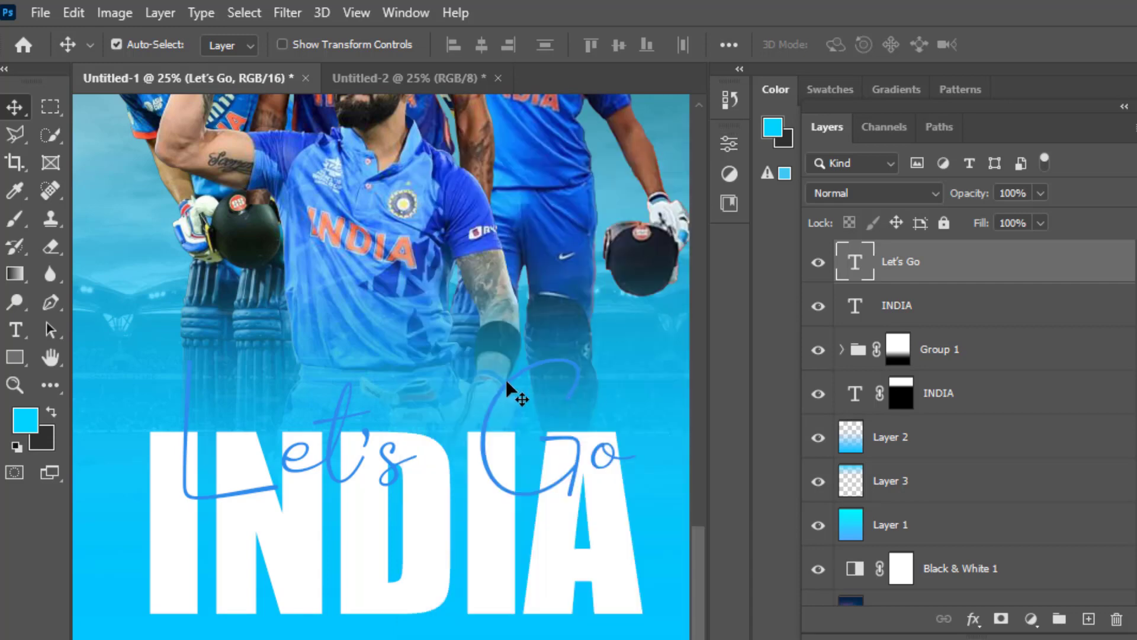
pyautogui.moveTo(508, 384); pyautogui.dragTo(507, 476)
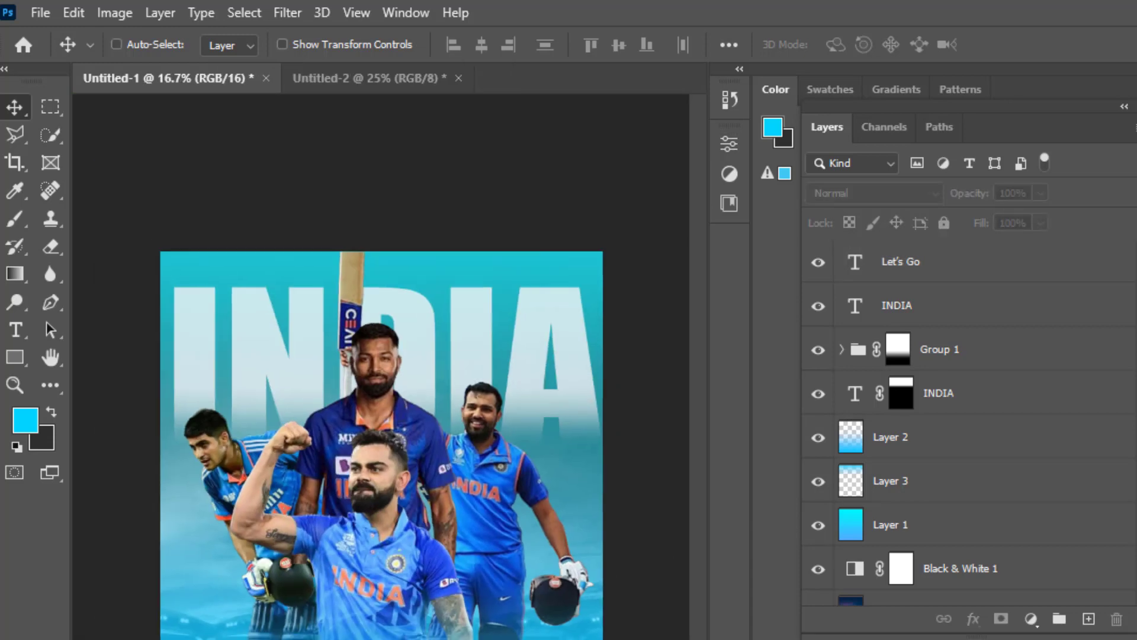
# Step: Add an empty new layer above the Let's Go layer
pyautogui.scroll(-1, 382, 367)
pyautogui.scroll(-3, 382, 367)
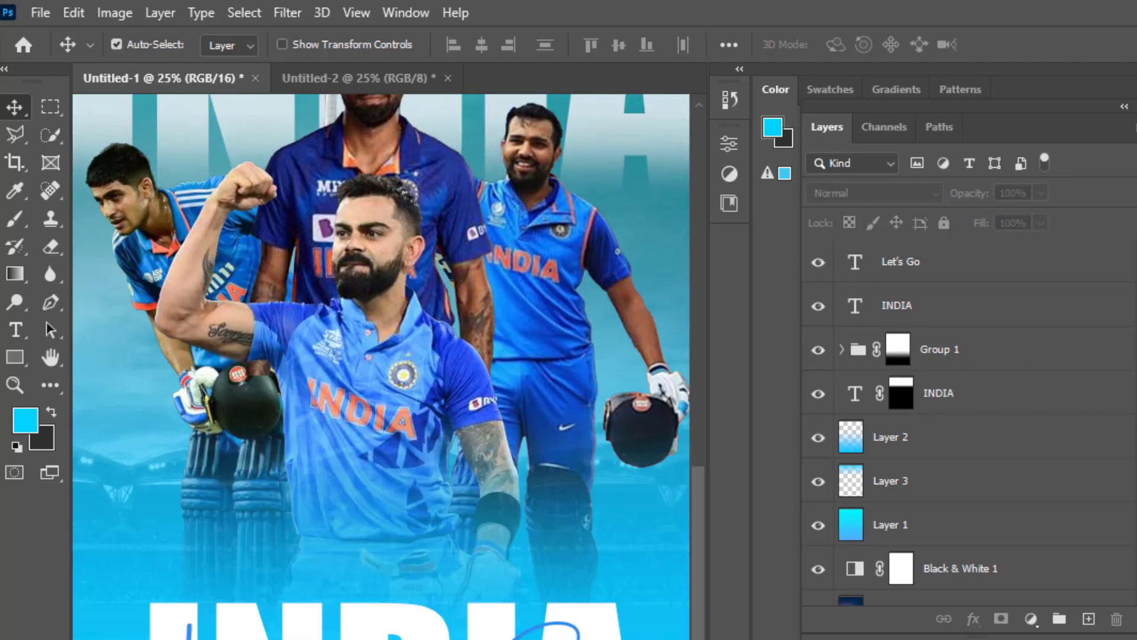
pyautogui.scroll(-3, 382, 367)
pyautogui.scroll(-1, 694, 635)
pyautogui.click(994, 272)
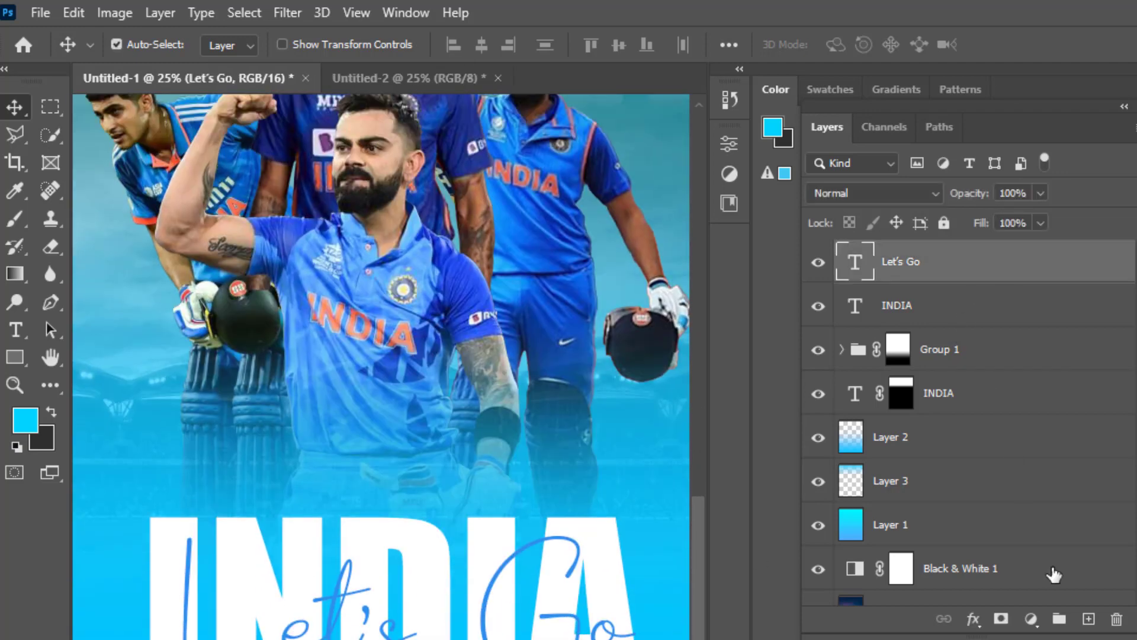
pyautogui.click(1088, 619)
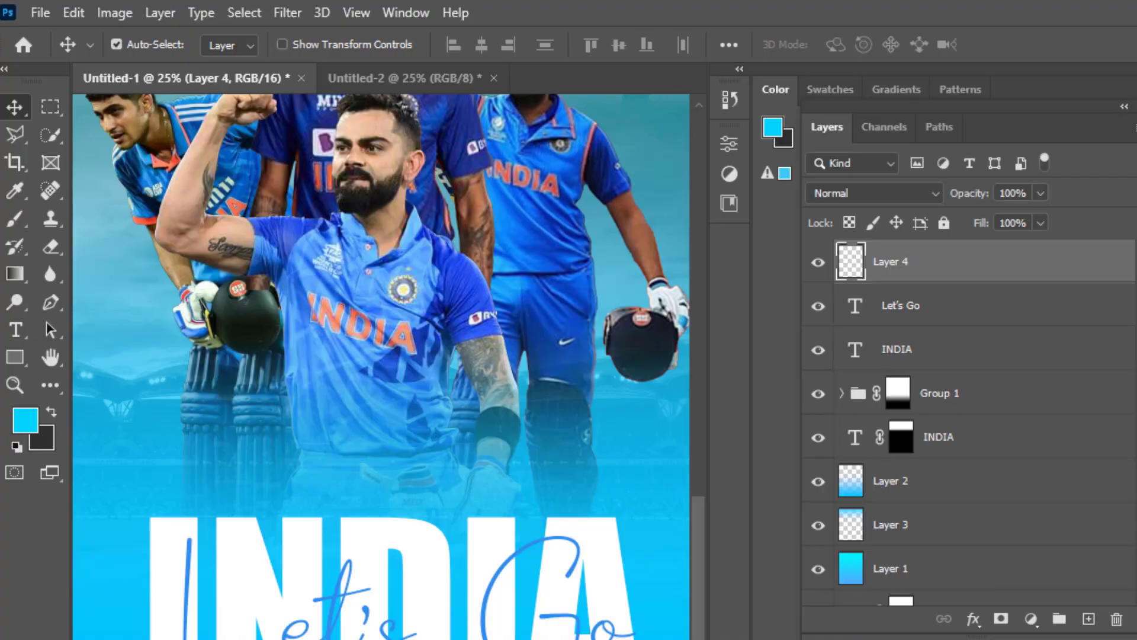
# Step: Embed the CWC 2023 logo, scaled to about 11.54%, just above the lower INDIA title
pyautogui.hotkey('alt', 'Tab')
pyautogui.click(469, 140)
pyautogui.hotkey('alt', 'Tab')
pyautogui.moveTo(469, 140); pyautogui.dragTo(477, 588)
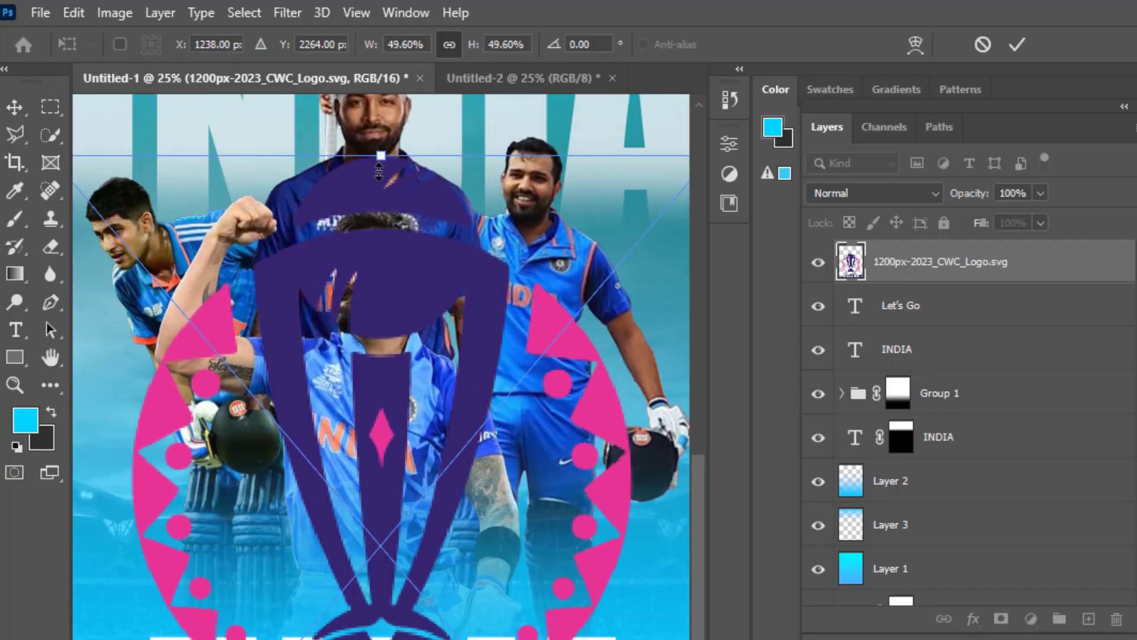
pyautogui.moveTo(379, 172); pyautogui.dragTo(381, 634)
pyautogui.scroll(-3, 382, 515)
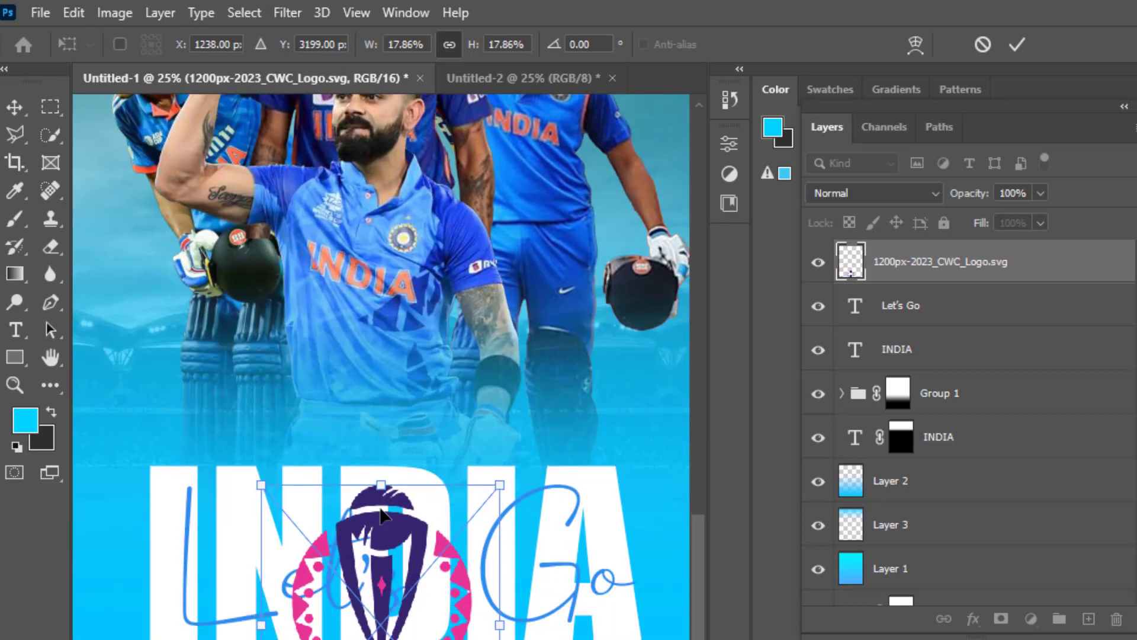
pyautogui.moveTo(381, 515); pyautogui.dragTo(395, 268)
pyautogui.press('Return')
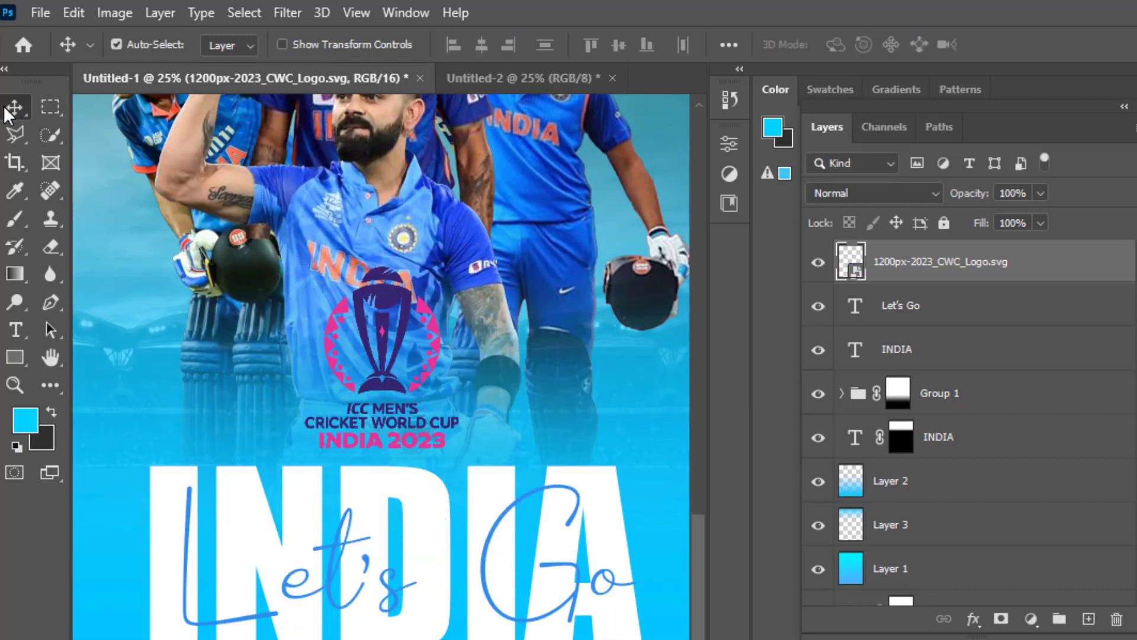